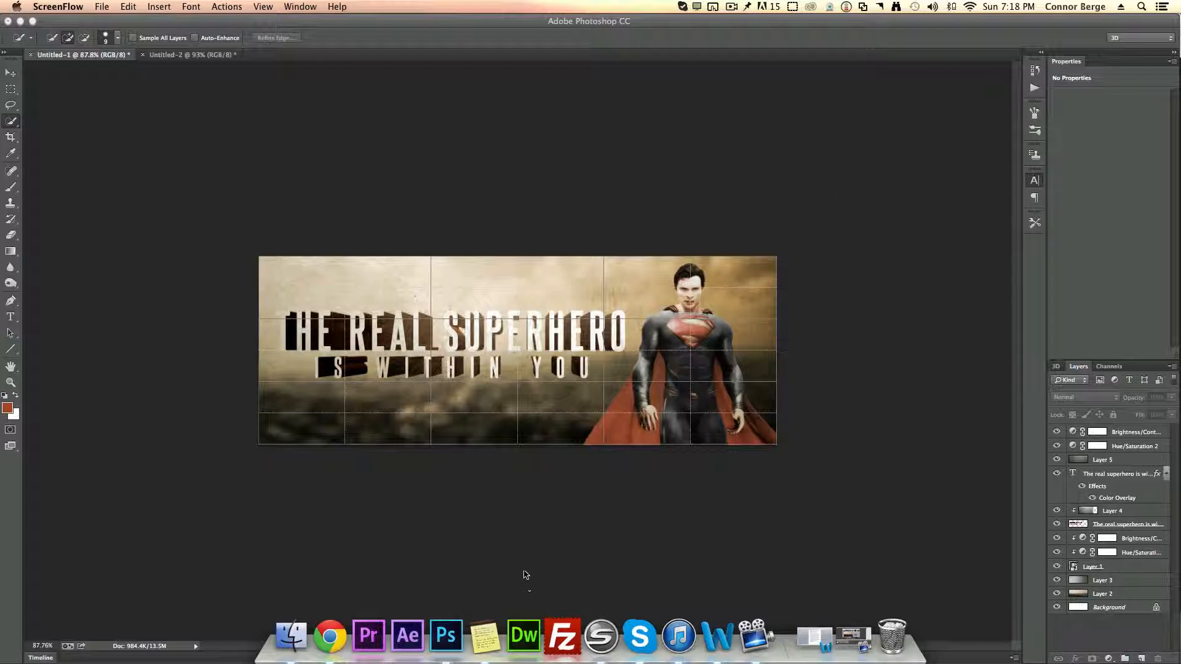
Step: Look through the open browser tabs of reference images for the banner
click(330, 637)
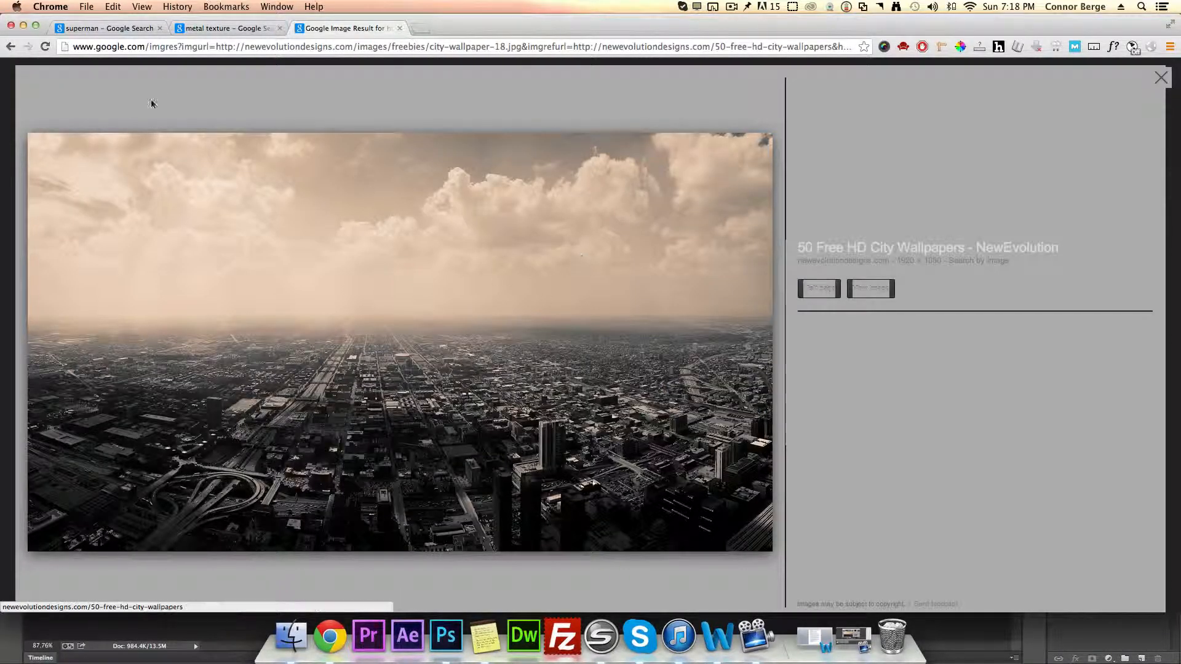
click(123, 28)
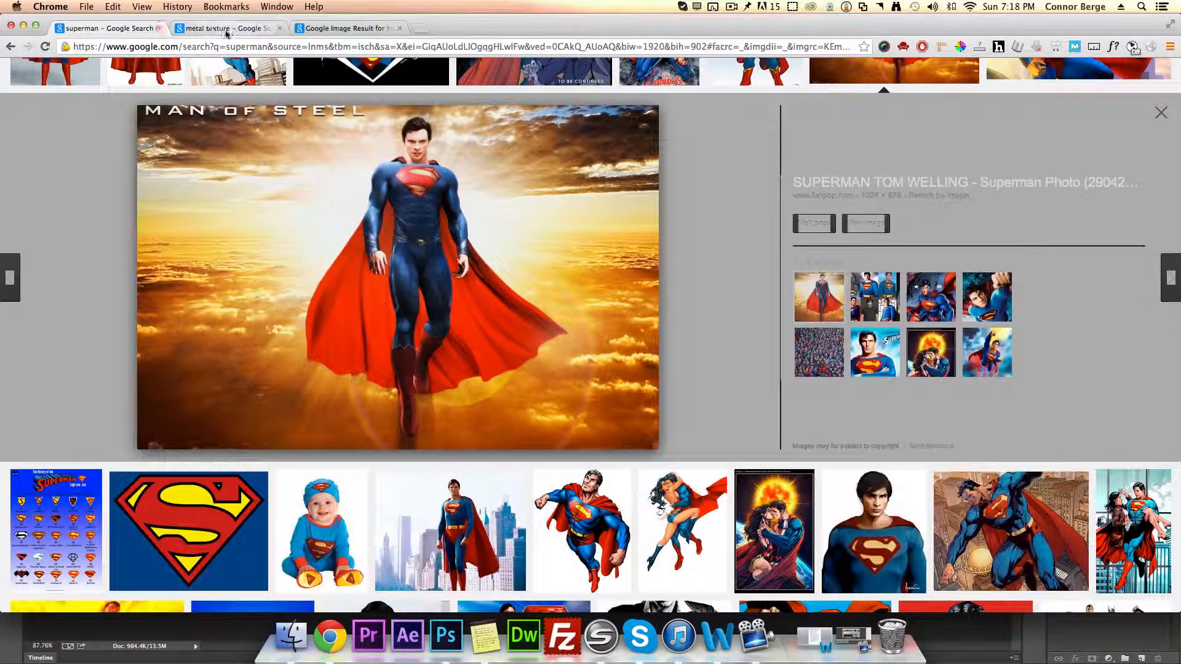
click(246, 28)
click(347, 29)
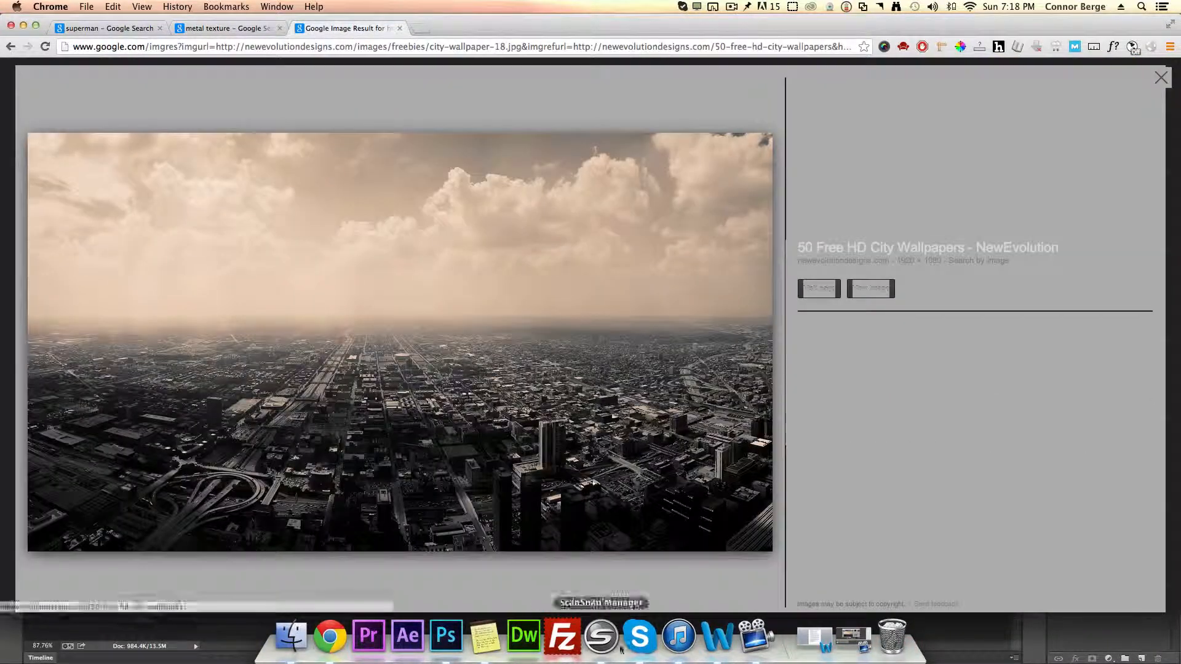
click(466, 612)
click(219, 61)
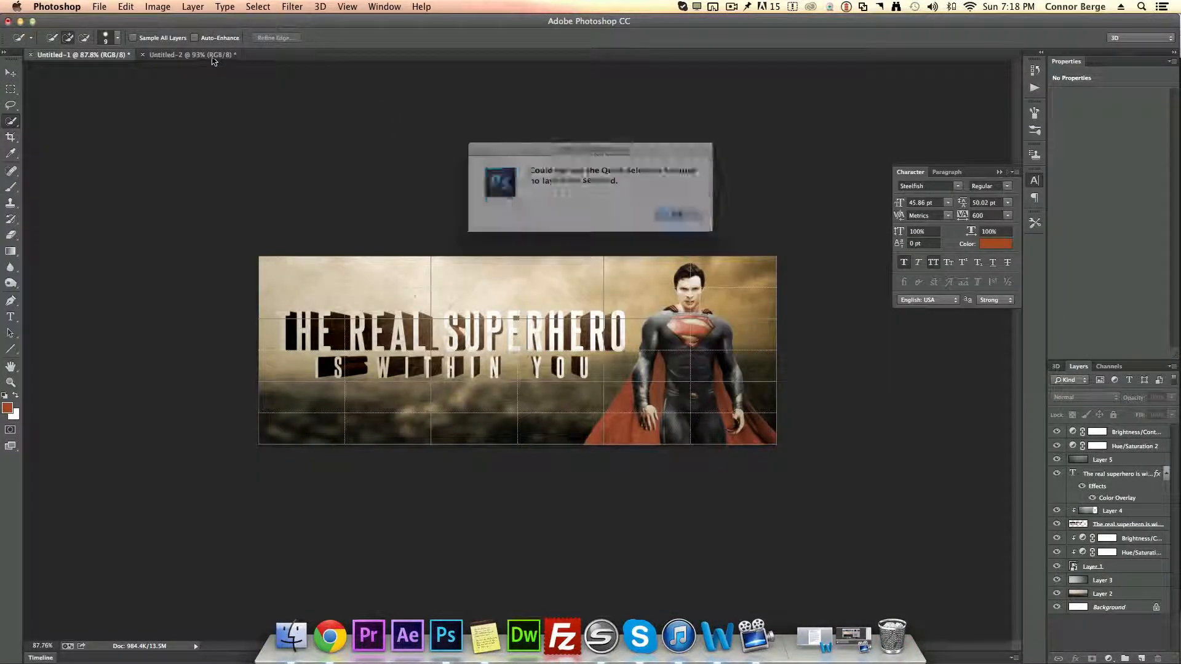
Step: Copy the sepia city wallpaper image from the browser and paste it into the blank Untitled-2 document
click(661, 212)
click(188, 56)
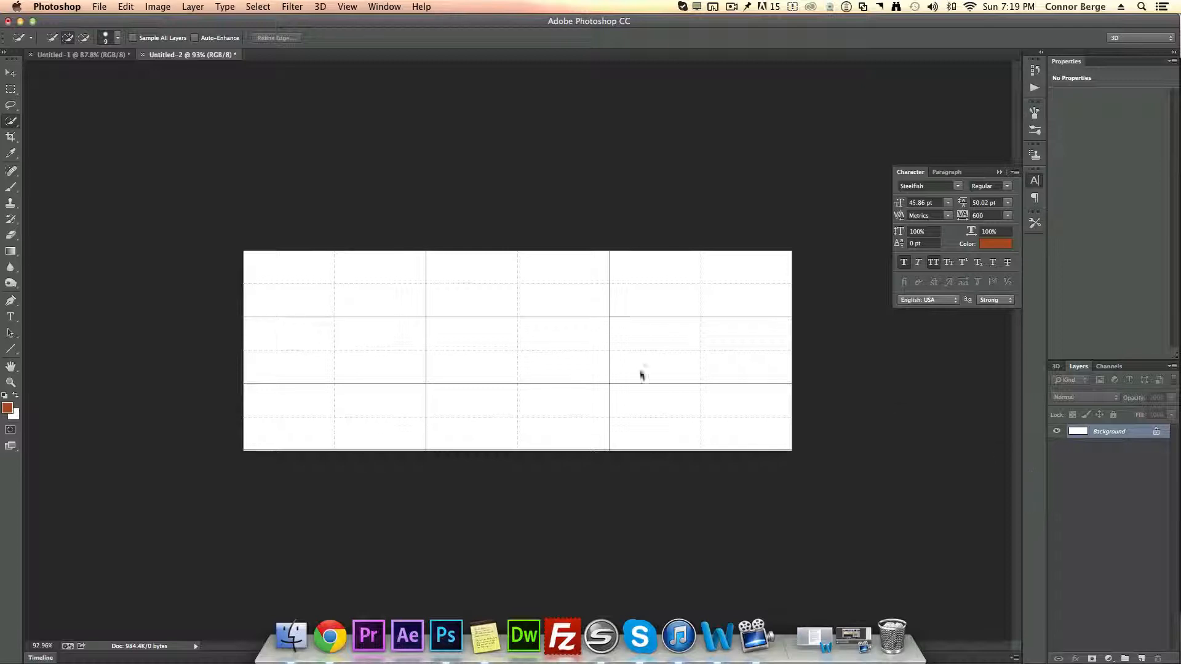
click(330, 637)
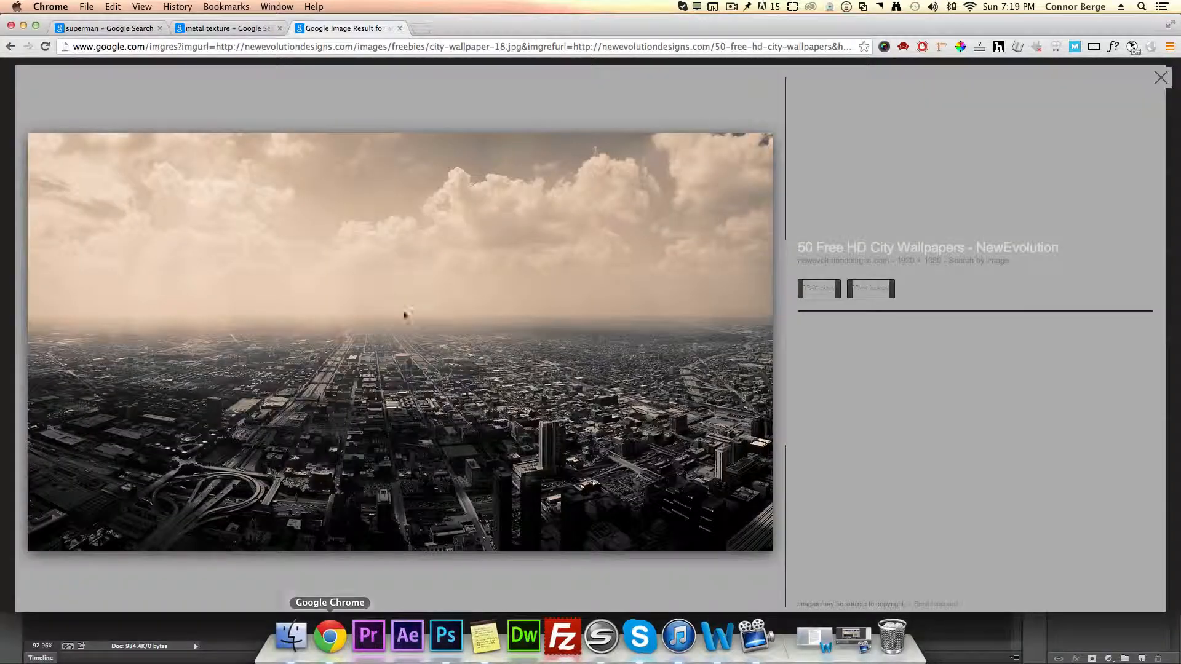
right_click(319, 302)
click(369, 391)
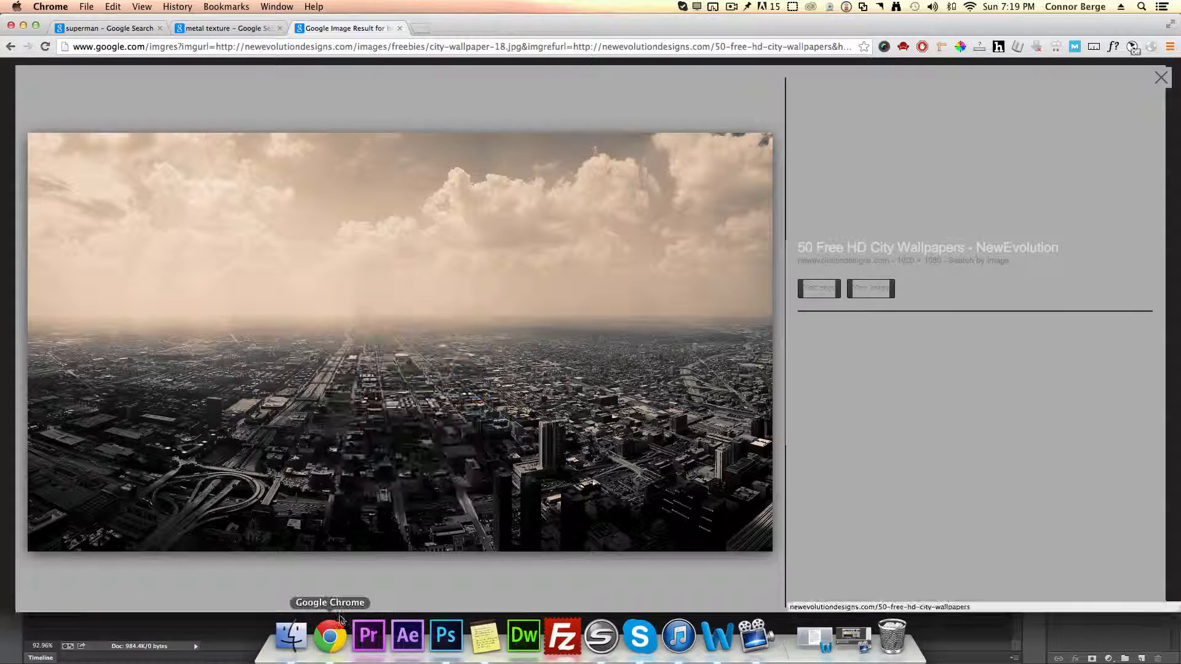
click(448, 638)
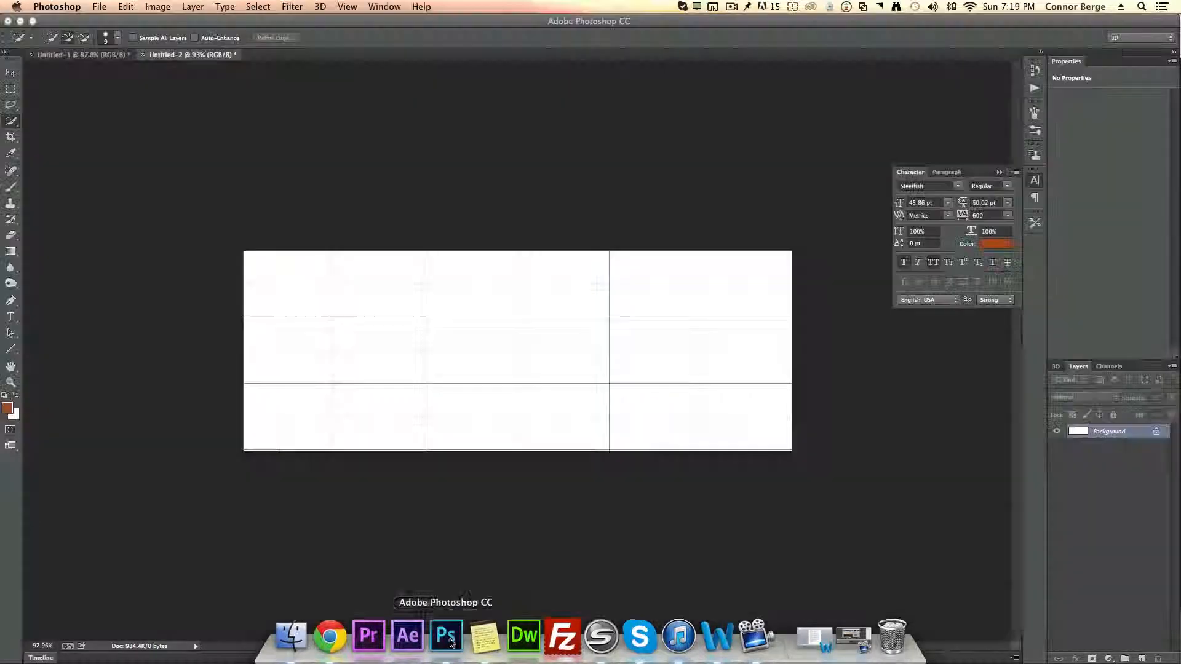
key(super+v)
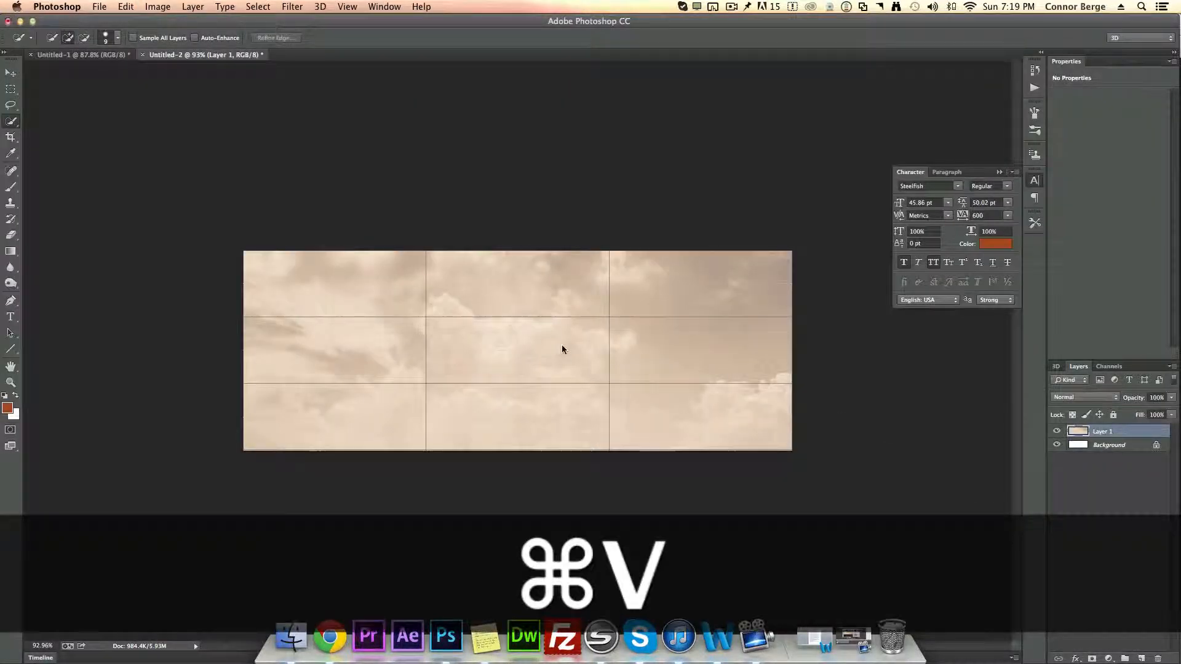
Step: Scale the pasted city layer to about 50% and move it to fill the banner canvas
scroll(561, 345, down, 5)
key(v)
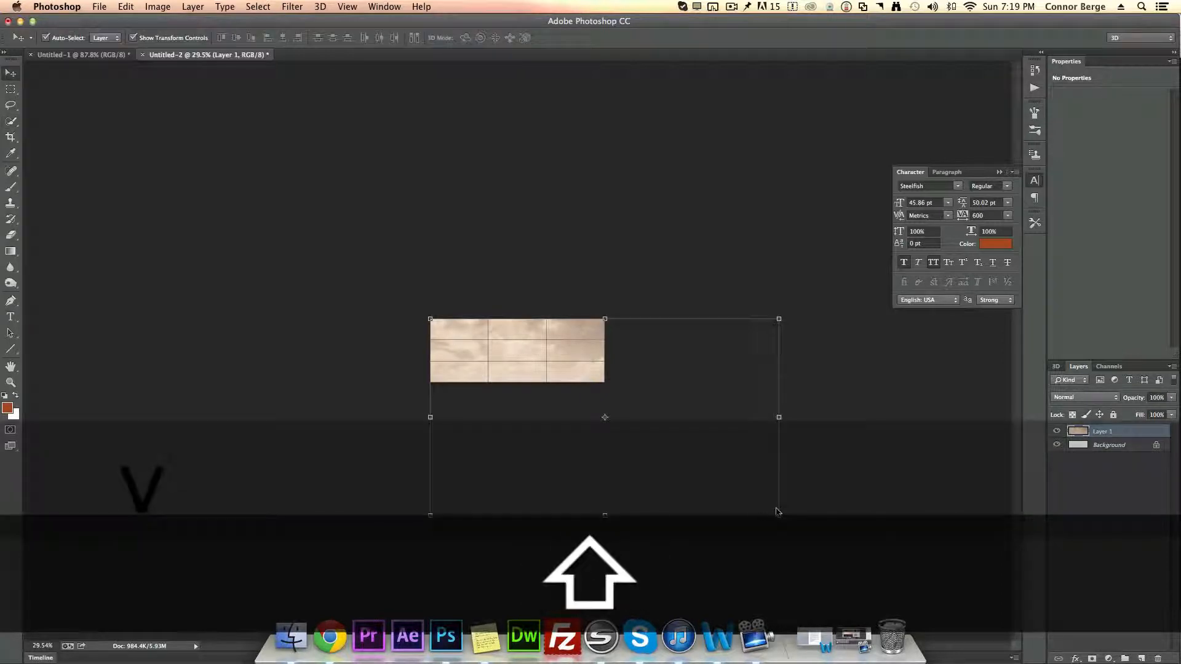
drag(778, 512, 606, 417)
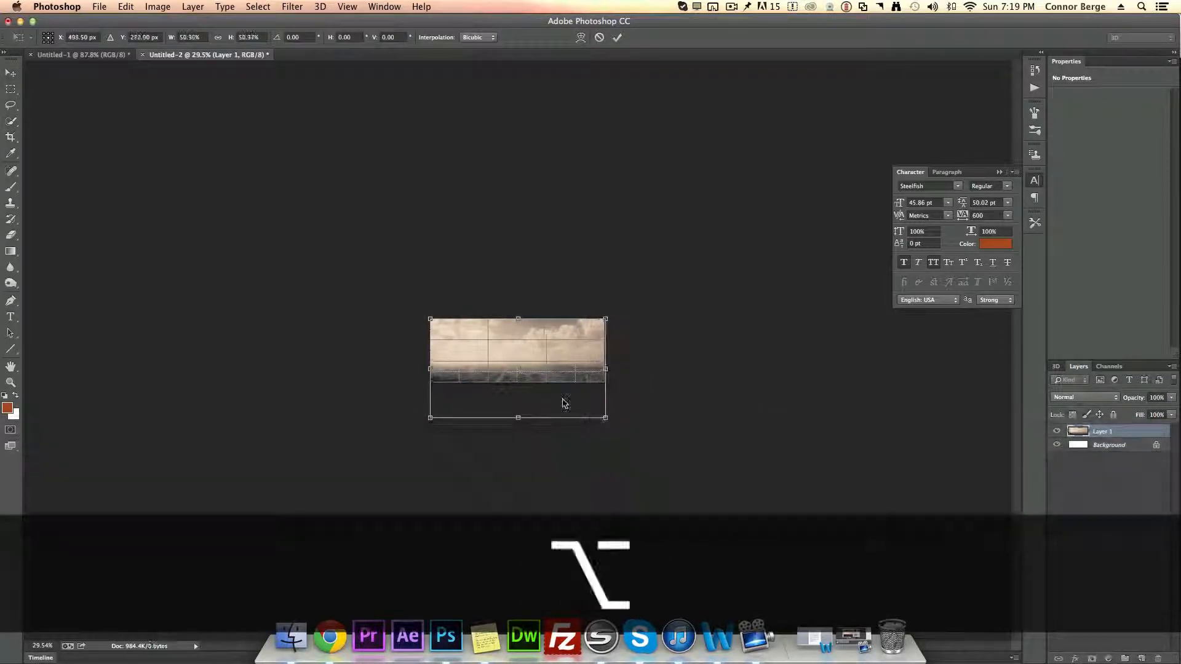
scroll(563, 403, up, 6)
drag(553, 389, 545, 322)
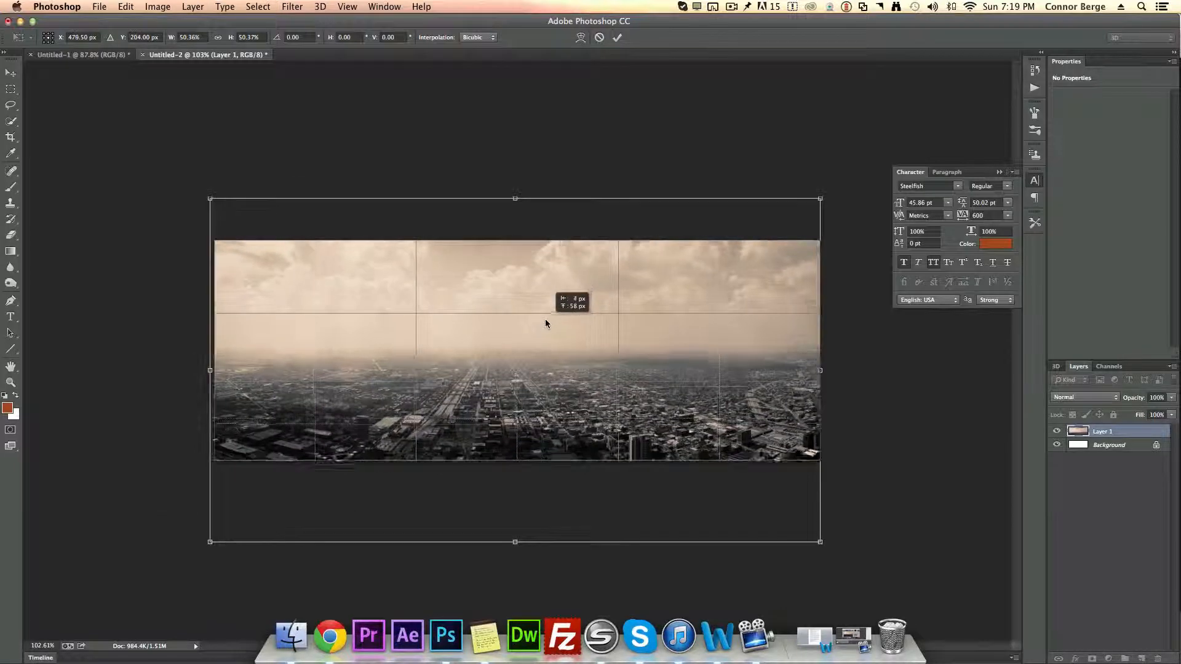
click(617, 38)
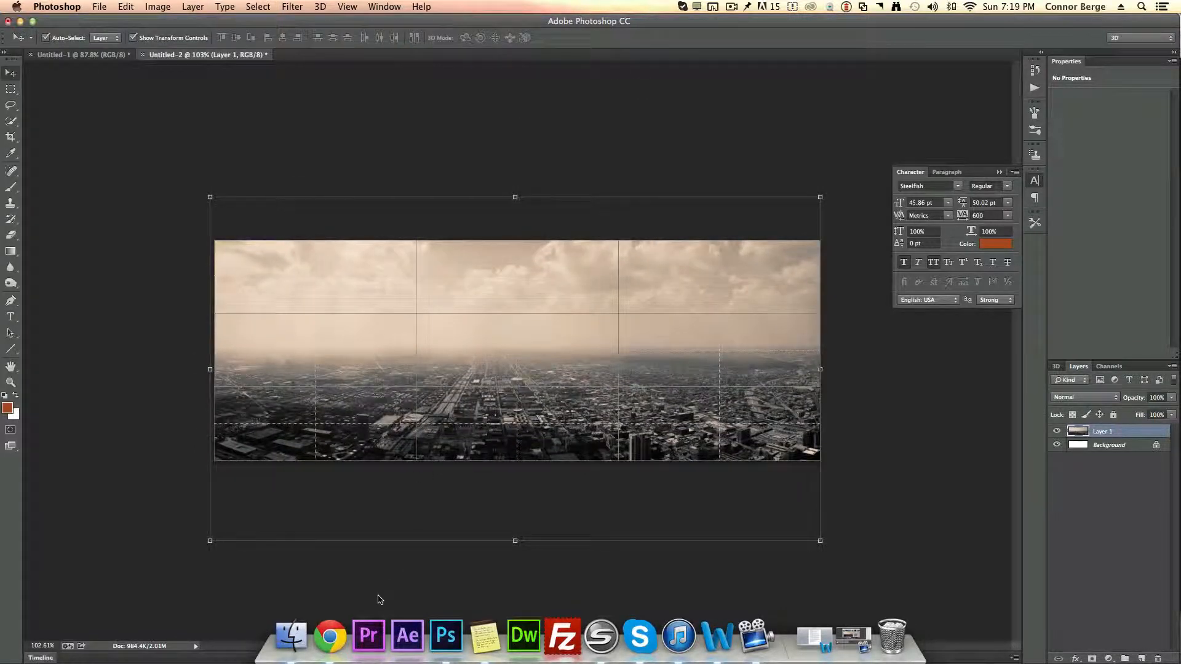
Step: Copy the Man of Steel Superman image from the browser and paste it into the banner document
click(330, 636)
click(142, 35)
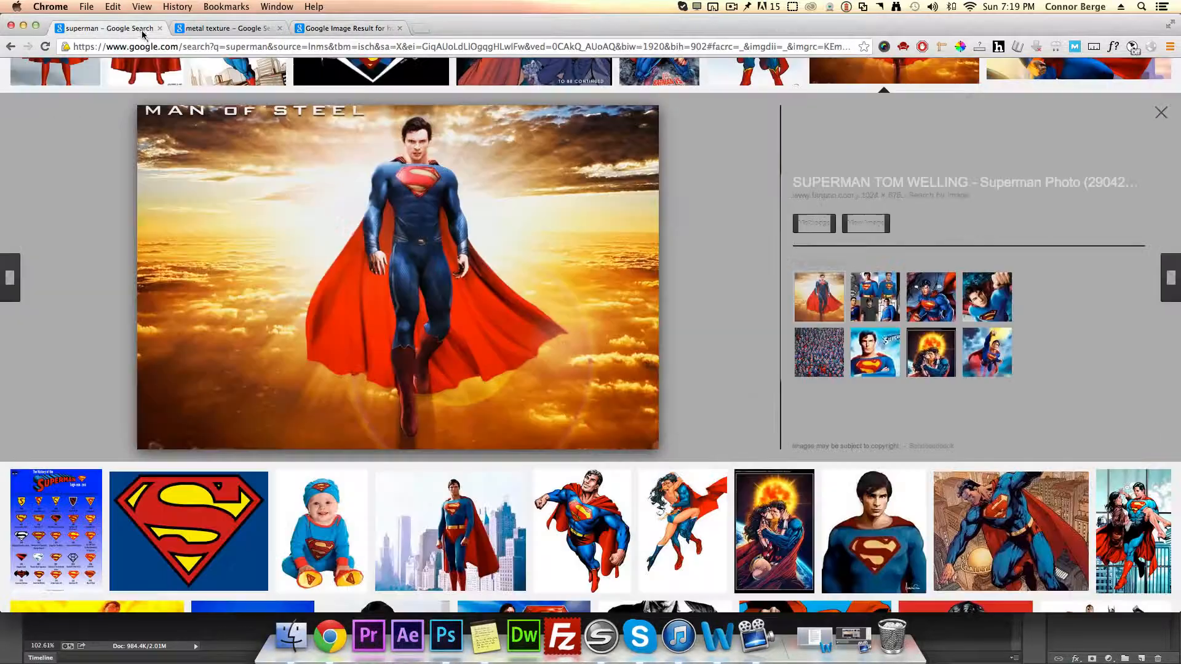
right_click(415, 247)
click(468, 347)
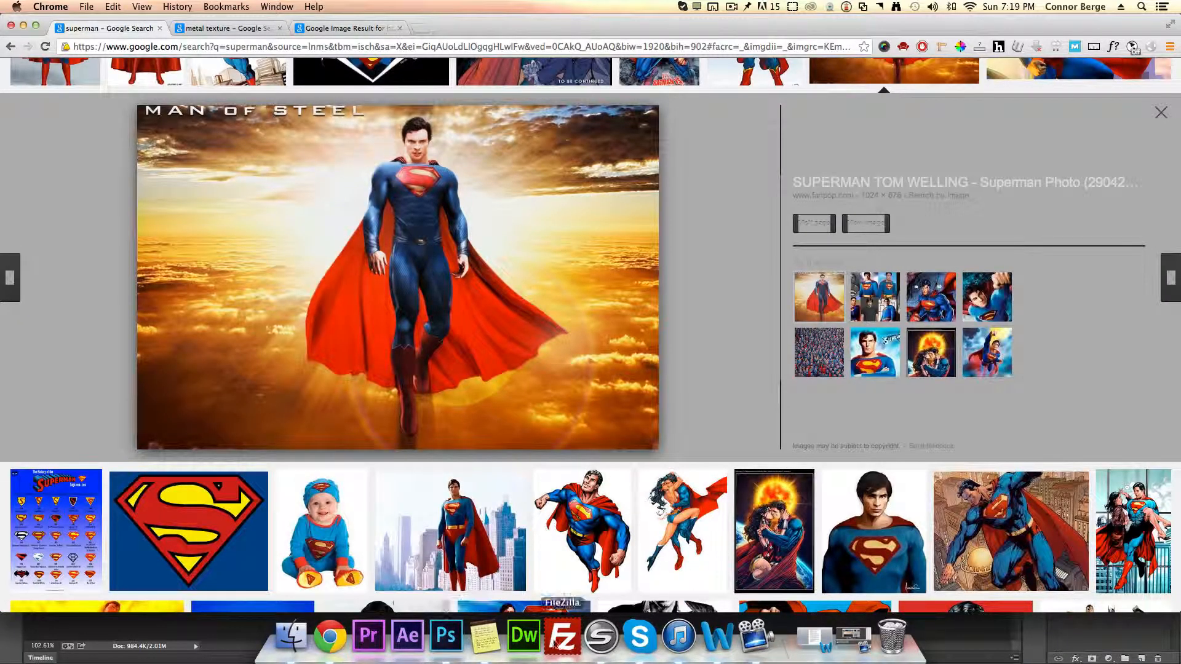
click(455, 638)
key(super+v)
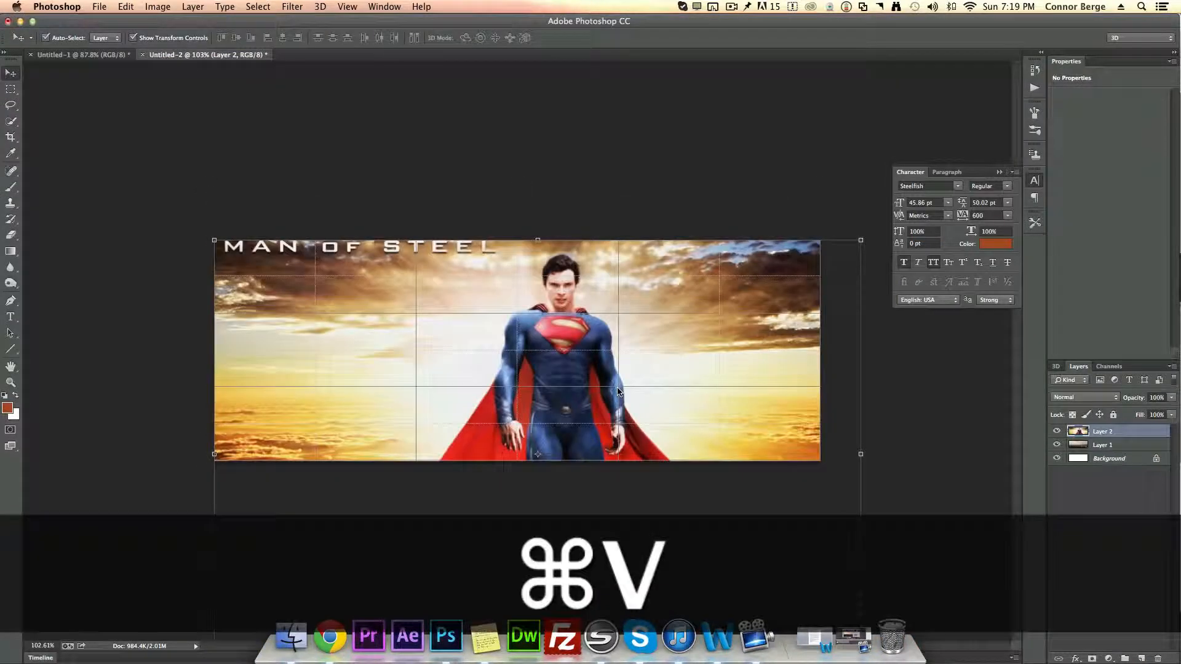
Step: Nudge the Superman layer into place and convert it to a Smart Object
drag(602, 384, 616, 359)
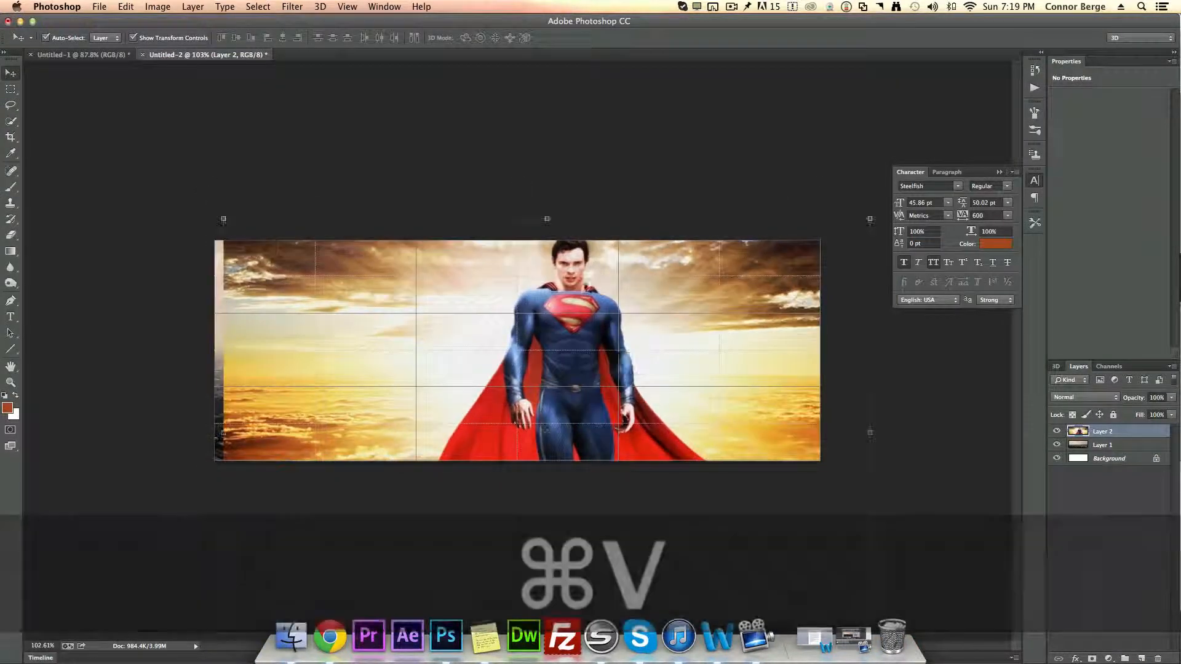
click(1129, 506)
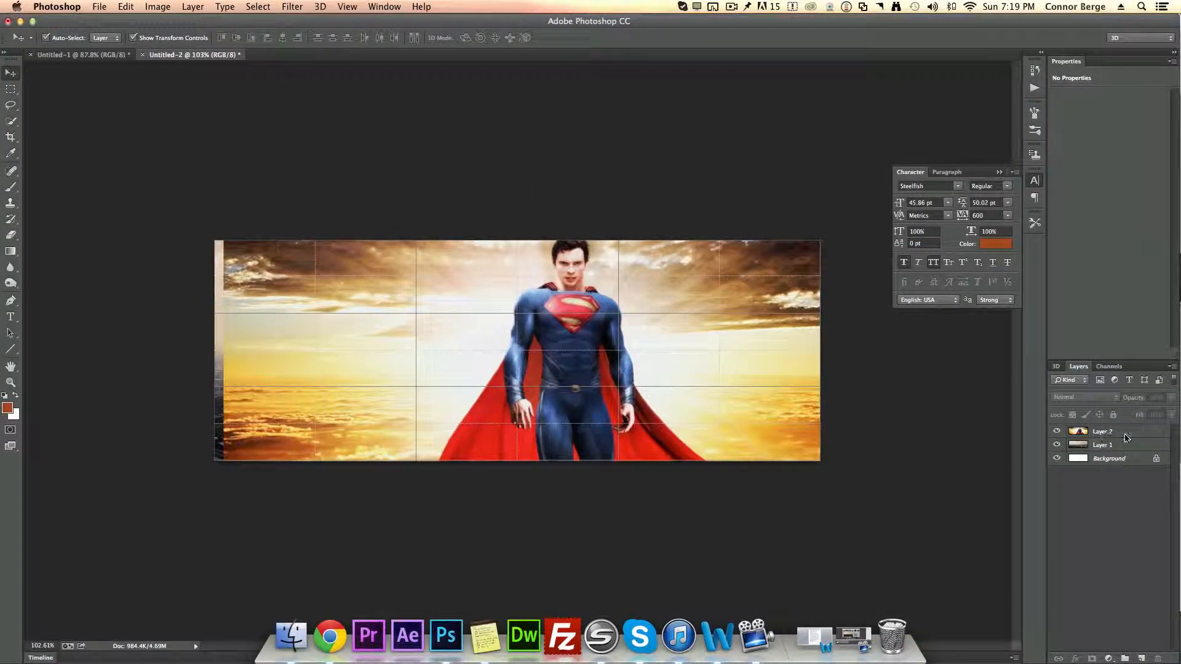
click(1126, 436)
right_click(1130, 434)
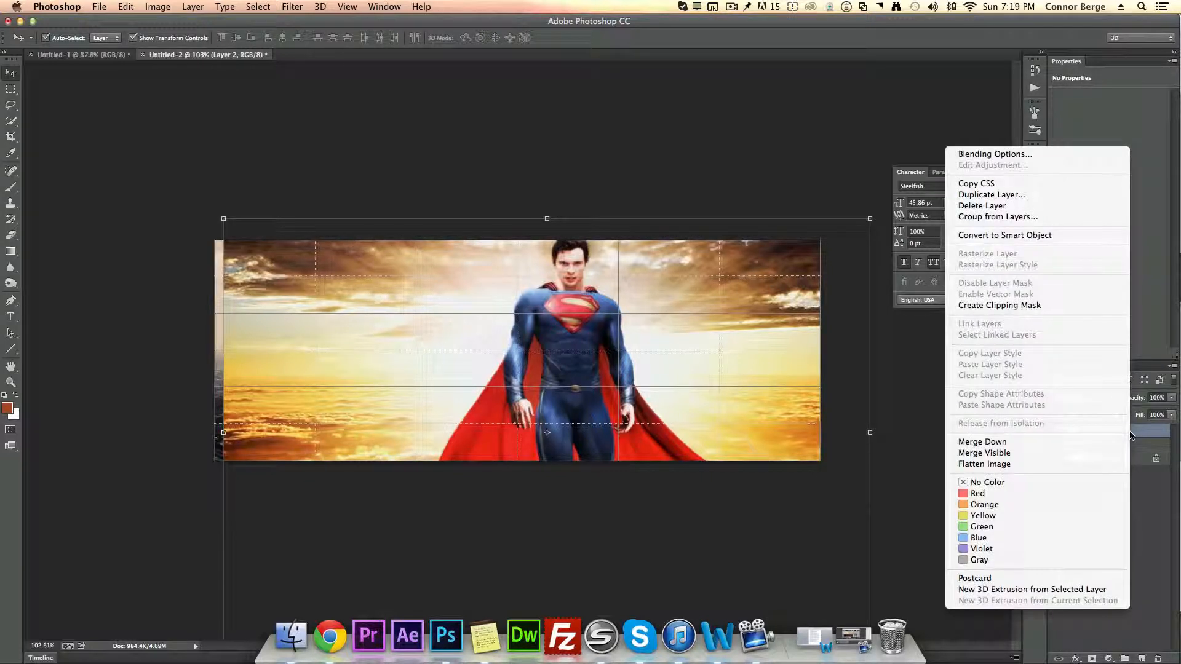
click(1060, 236)
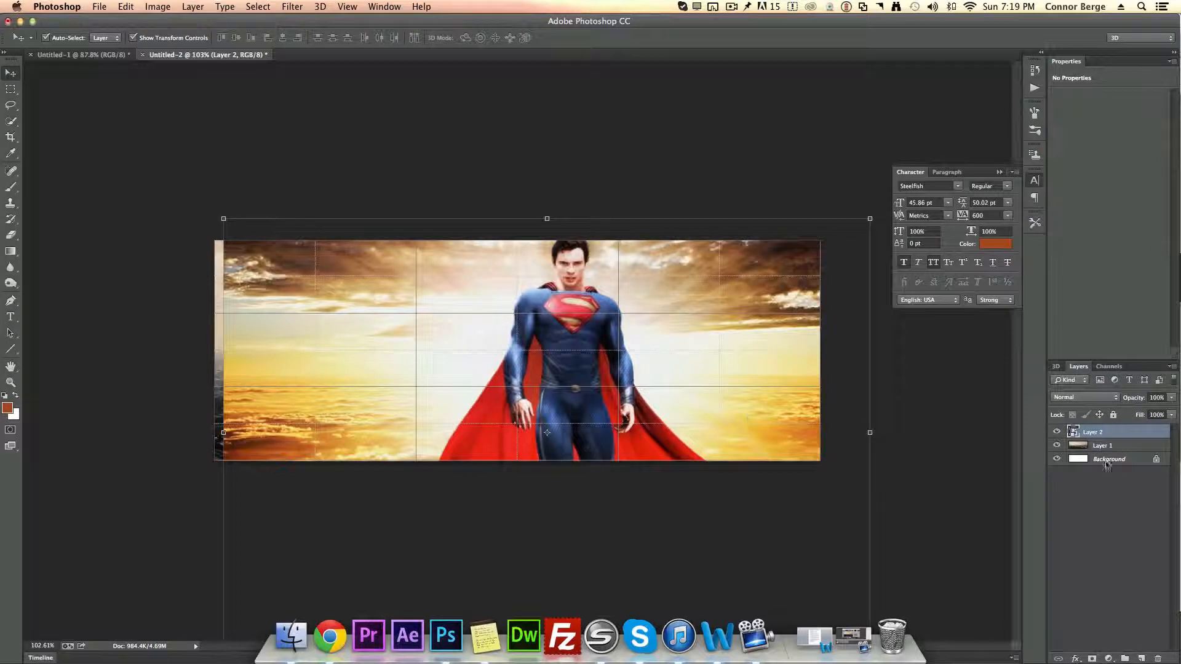
Step: Open the Smart Object's contents and select the Superman figure, head and cape with the Quick Selection tool
double_click(1073, 433)
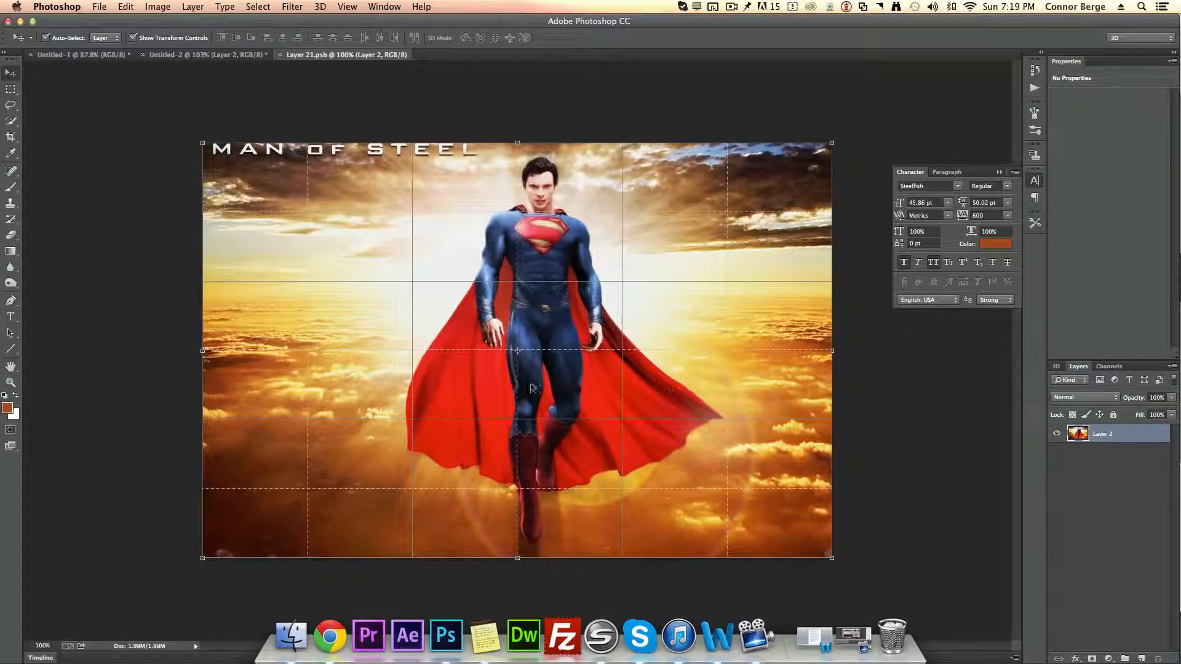
click(11, 122)
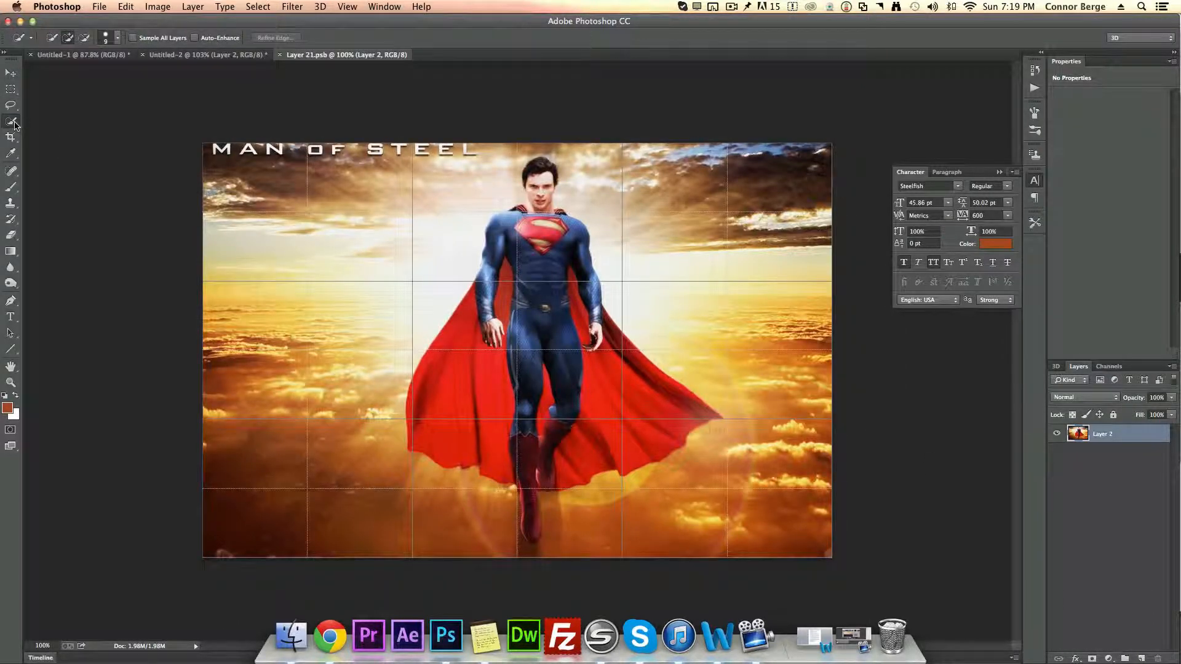
mouse_move(526, 529)
mouse_down()
mouse_move(537, 501)
mouse_move(513, 395)
mouse_move(536, 246)
mouse_move(602, 367)
mouse_move(648, 416)
mouse_move(441, 420)
mouse_up()
click(532, 533)
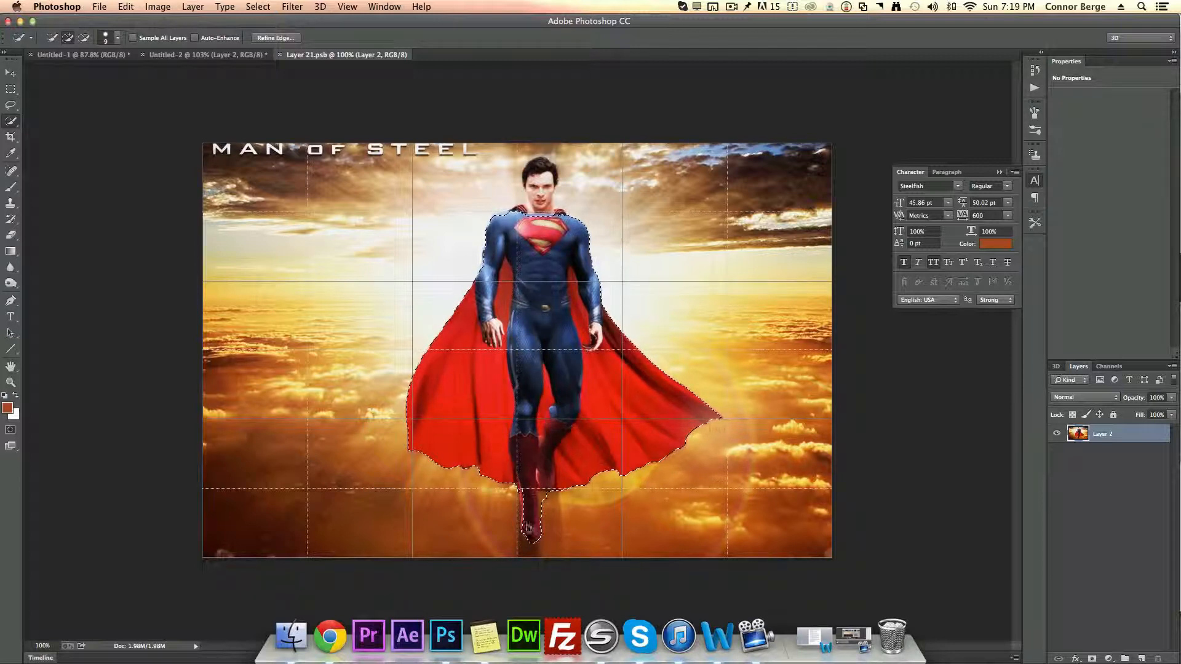
key(alt)
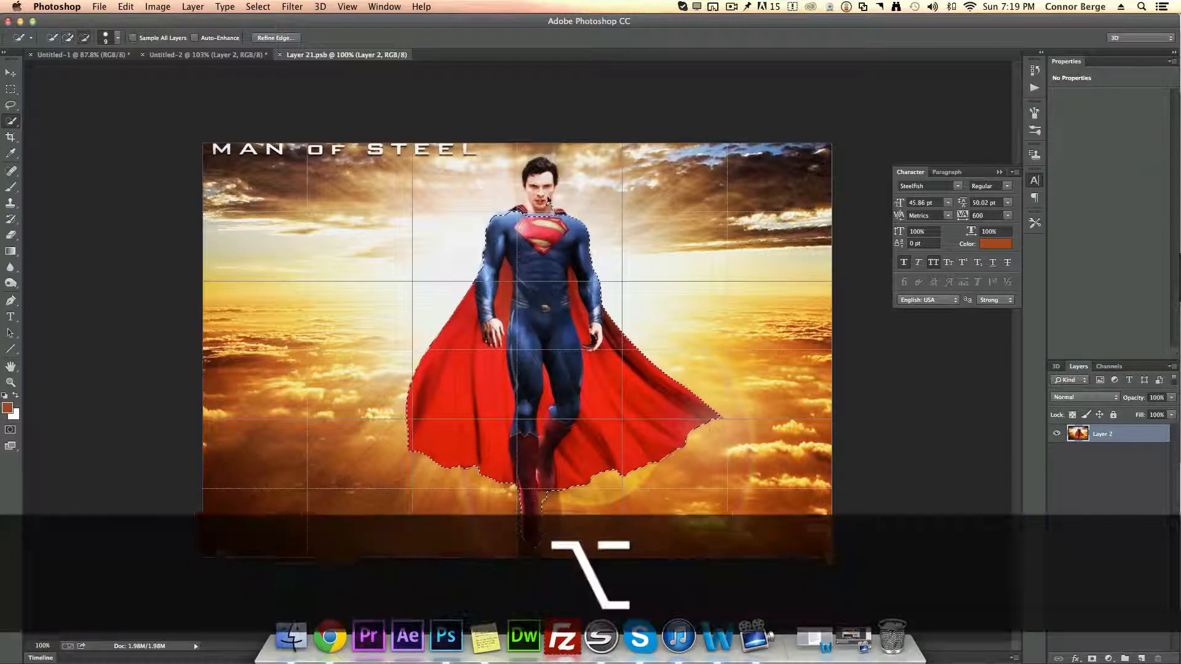
scroll(548, 200, up, 5)
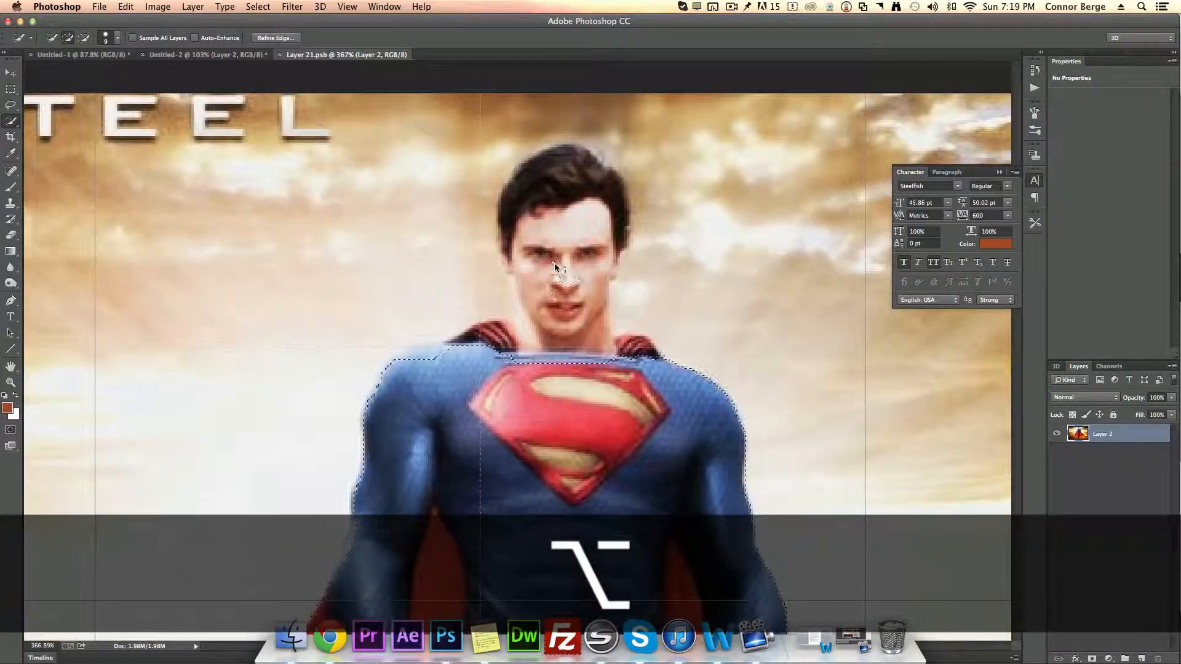
mouse_move(555, 267)
mouse_down()
mouse_move(555, 195)
mouse_move(582, 320)
mouse_move(600, 346)
mouse_move(629, 348)
mouse_up()
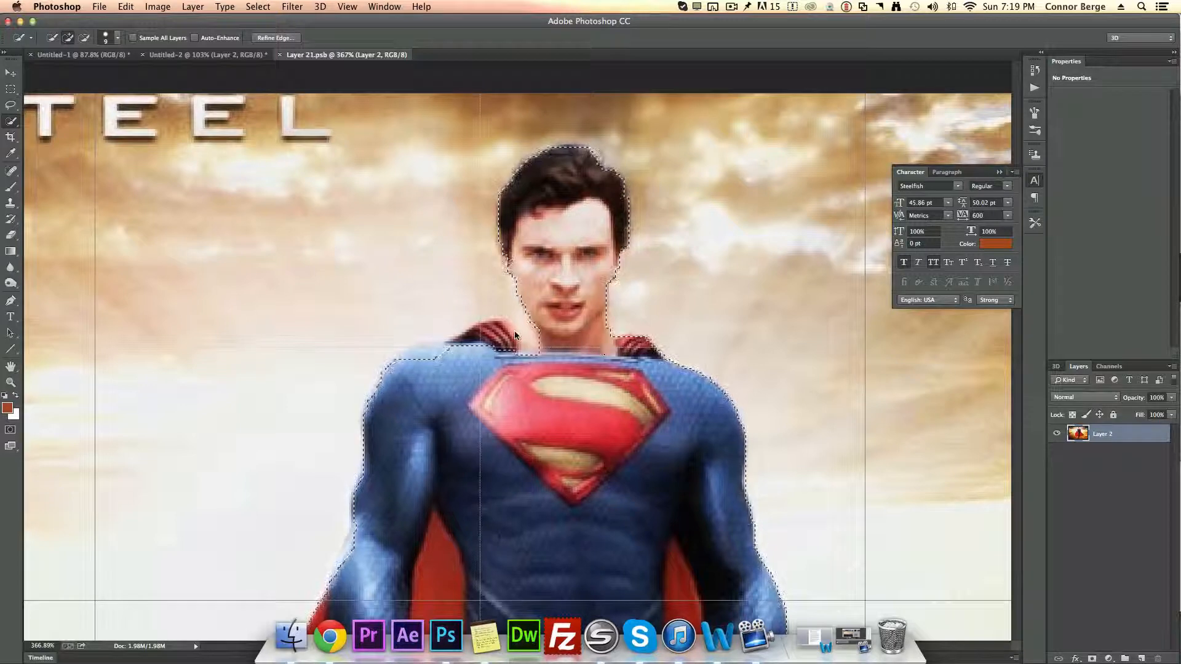
drag(514, 332, 415, 361)
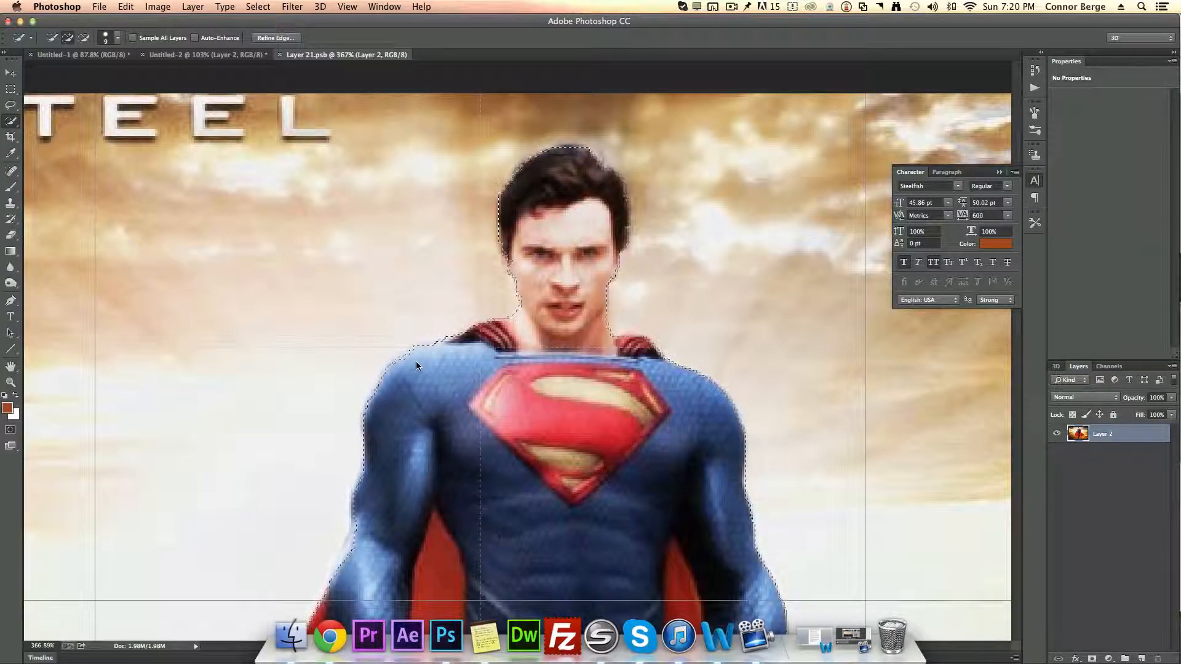
scroll(489, 404, down, 5)
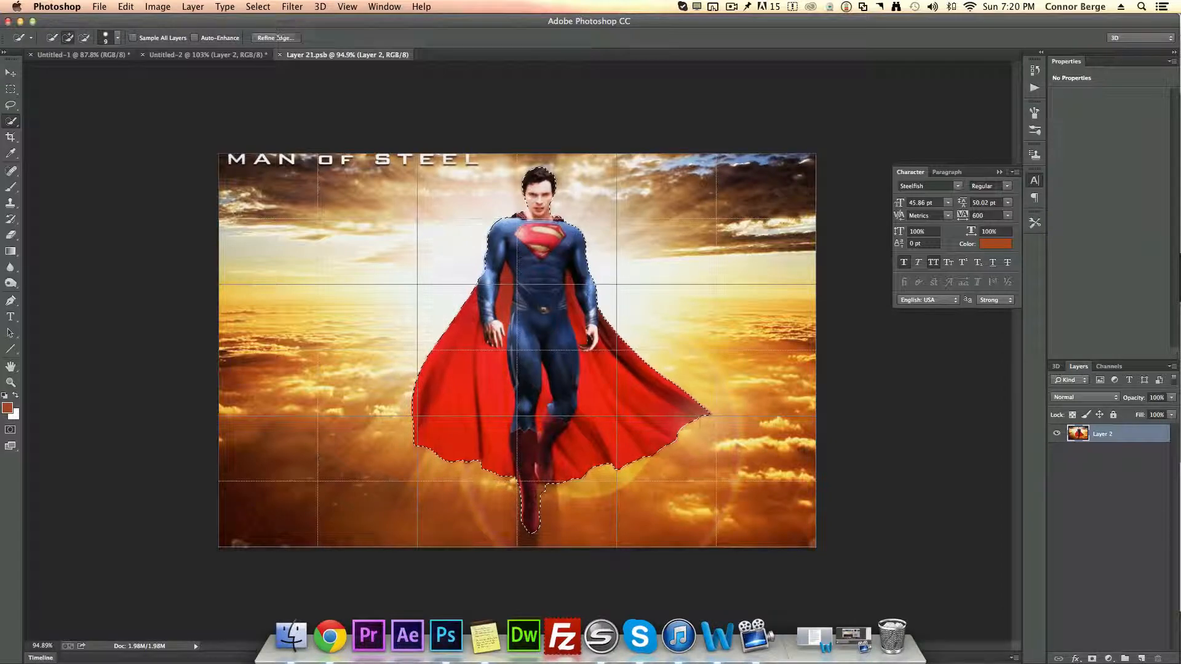
Step: Refine the selection edge with radius 2.5 px, smooth 14, contrast 25%, shift edge -15%, output it to a new layer, and save
click(276, 37)
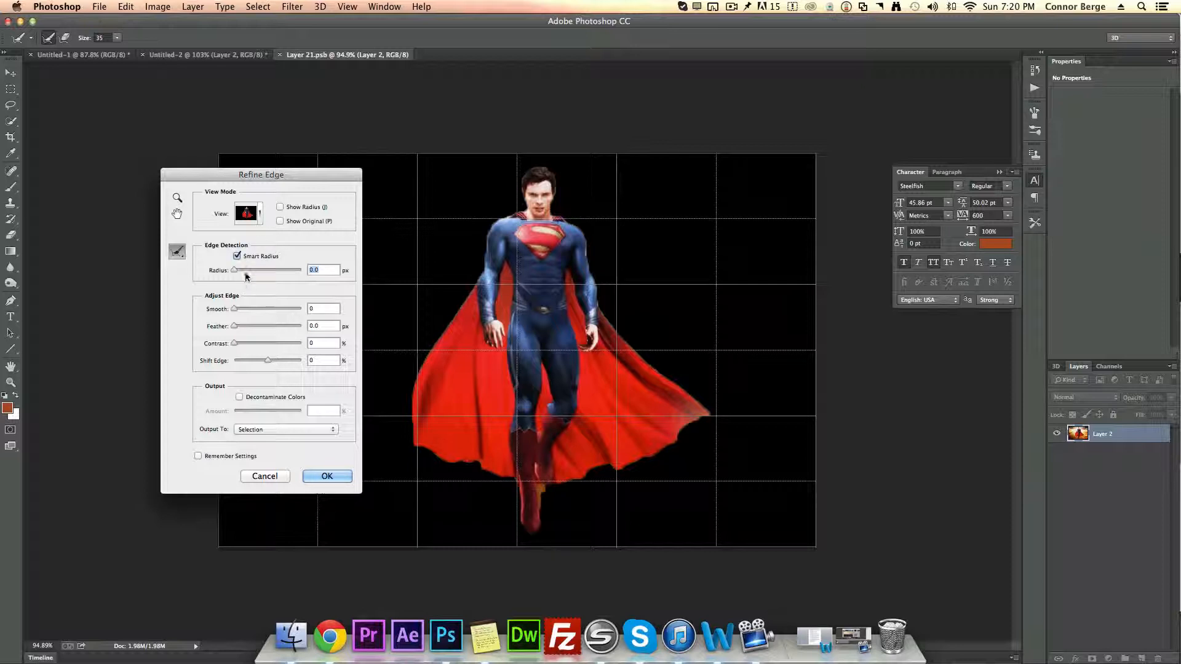
click(243, 270)
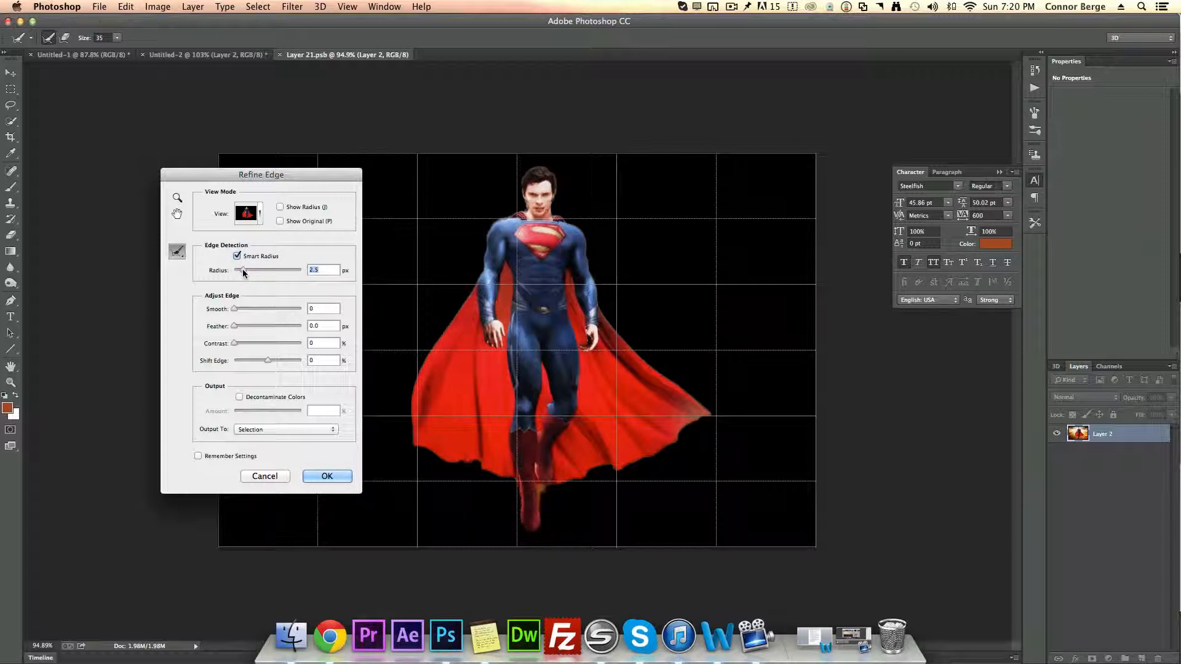
click(243, 308)
click(250, 343)
click(262, 357)
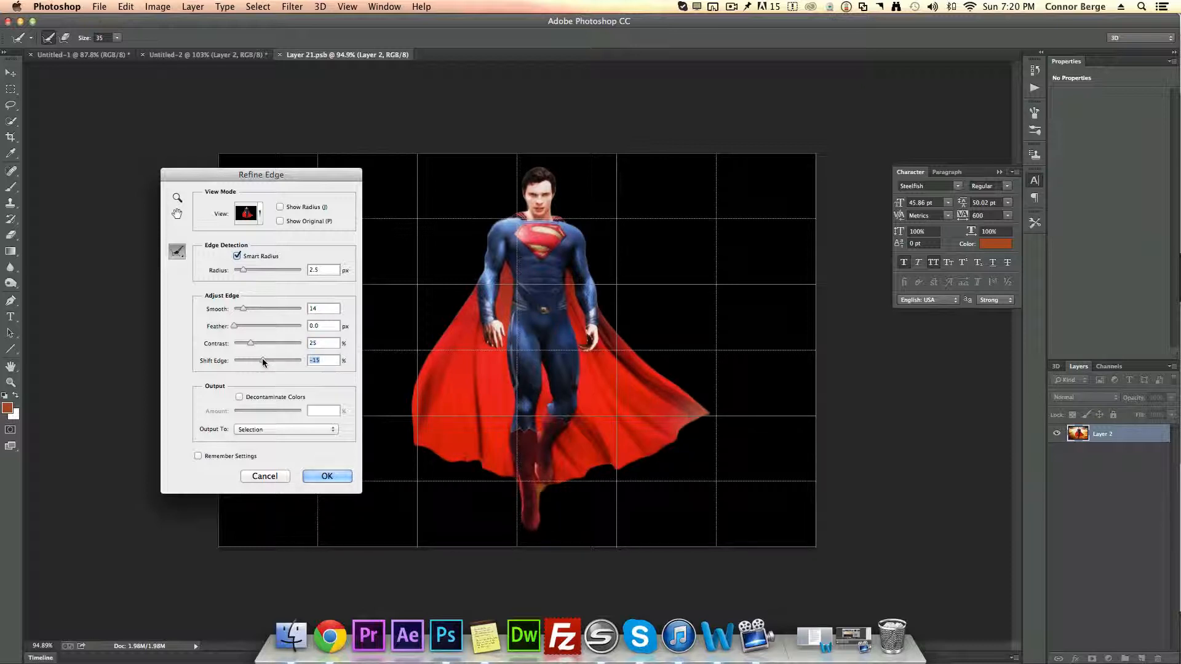
click(261, 216)
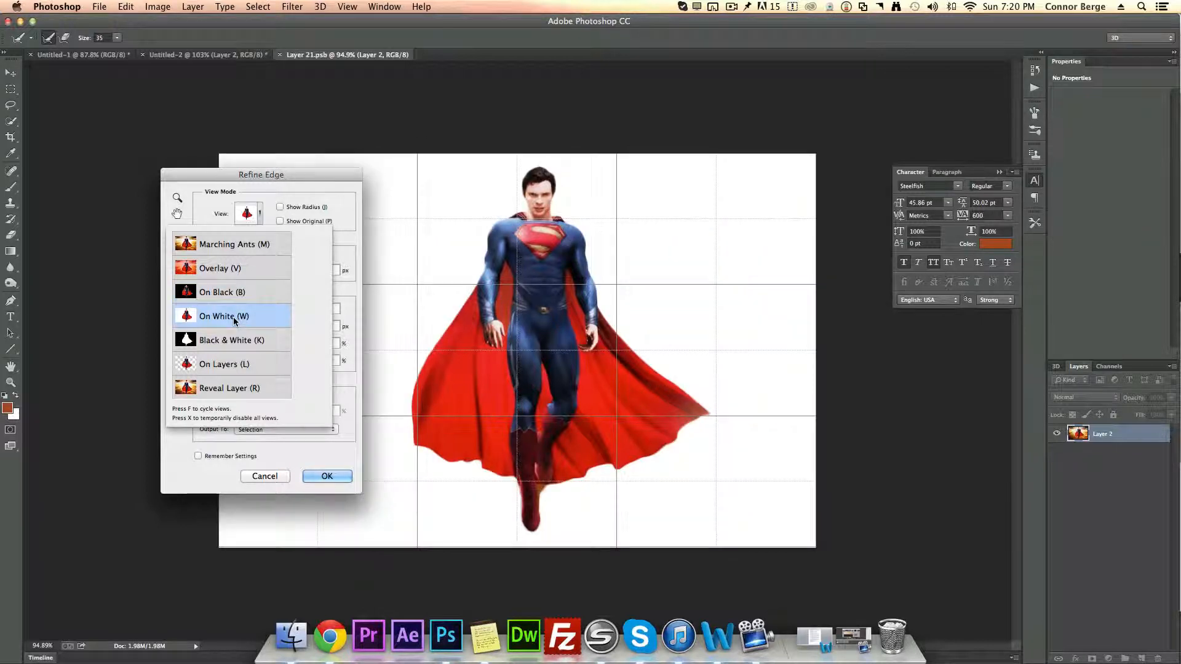
click(234, 316)
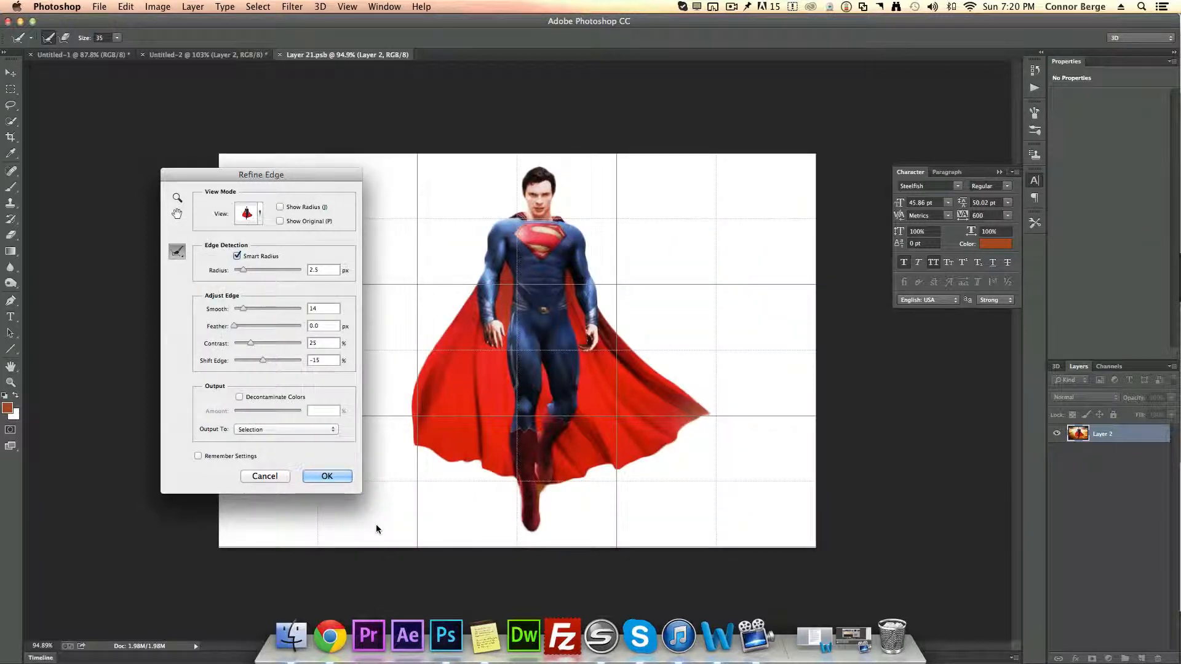
click(273, 429)
click(270, 453)
click(327, 477)
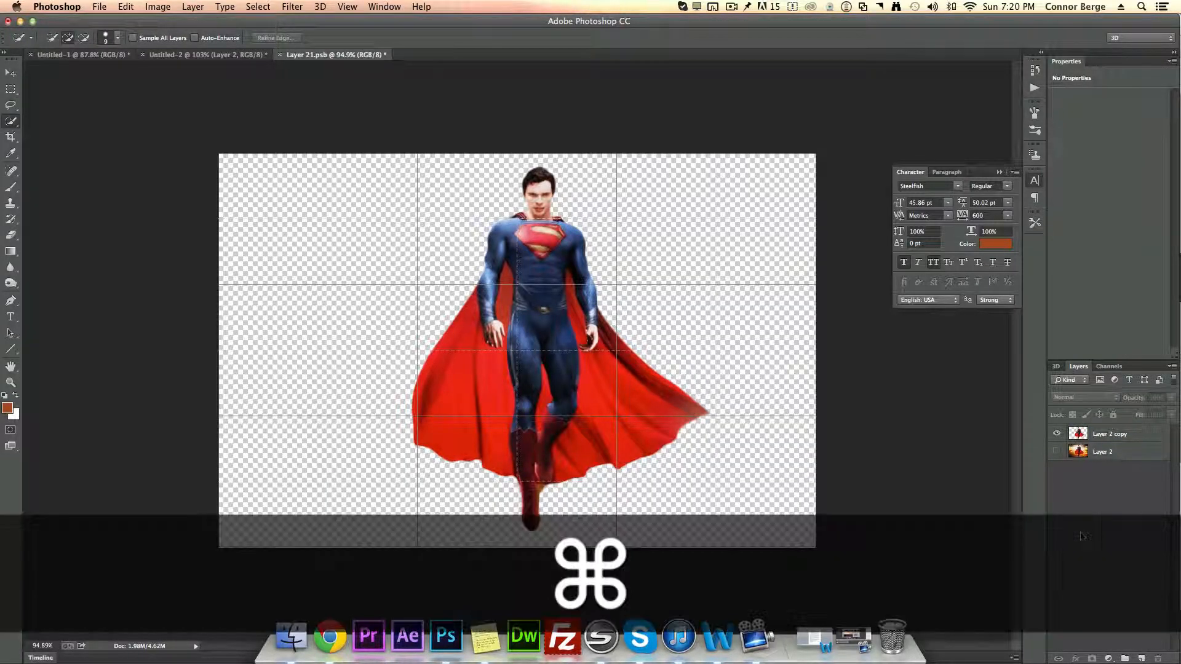
key(super+s)
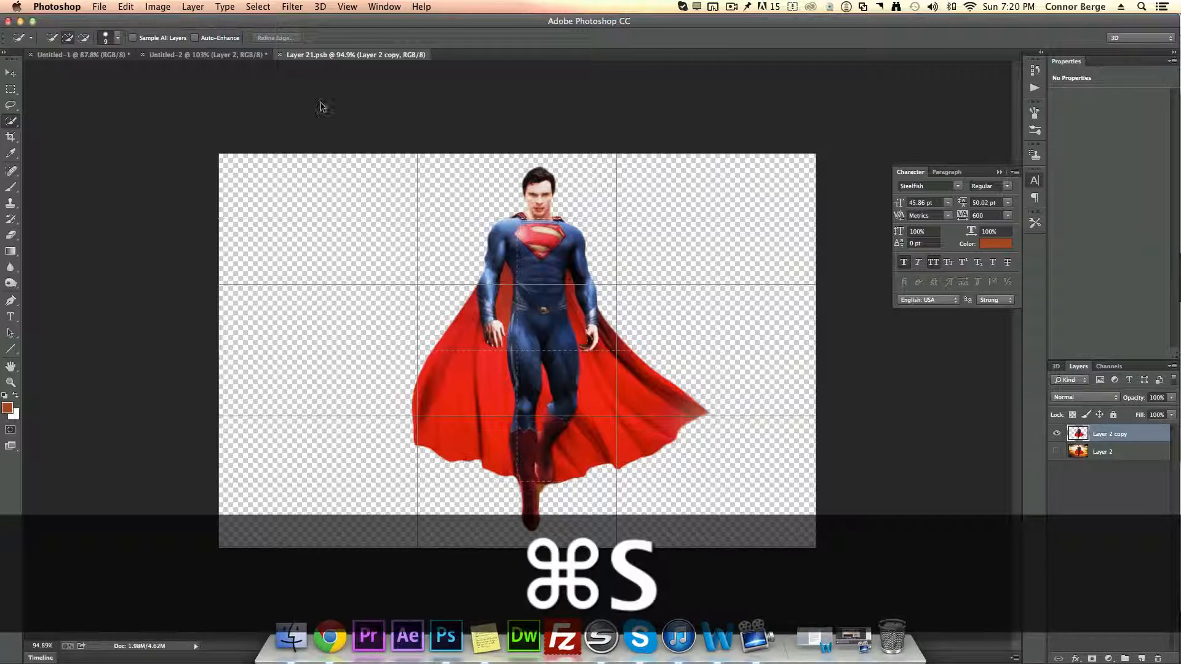
Step: Return to the banner document and move the cut-out Superman layer towards the banner's right side
click(187, 54)
key(v)
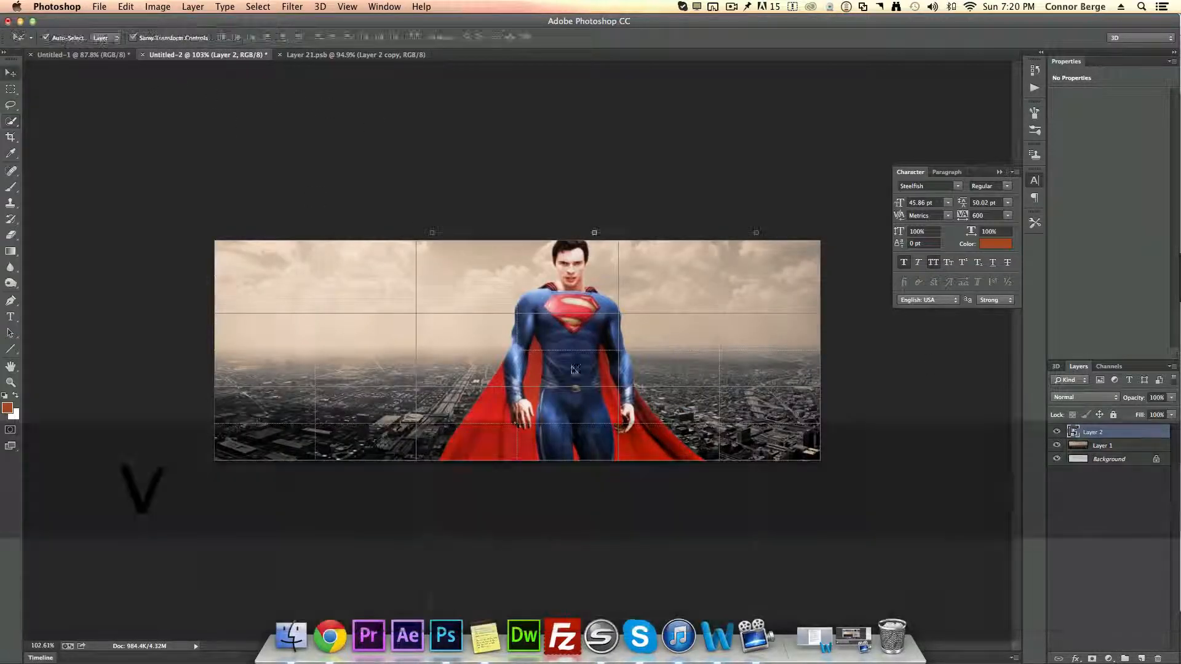
drag(553, 344, 665, 357)
click(1092, 557)
Step: Add a two-line text layer reading "The real superhero" and "is within you" with tracking set to 100
key(t)
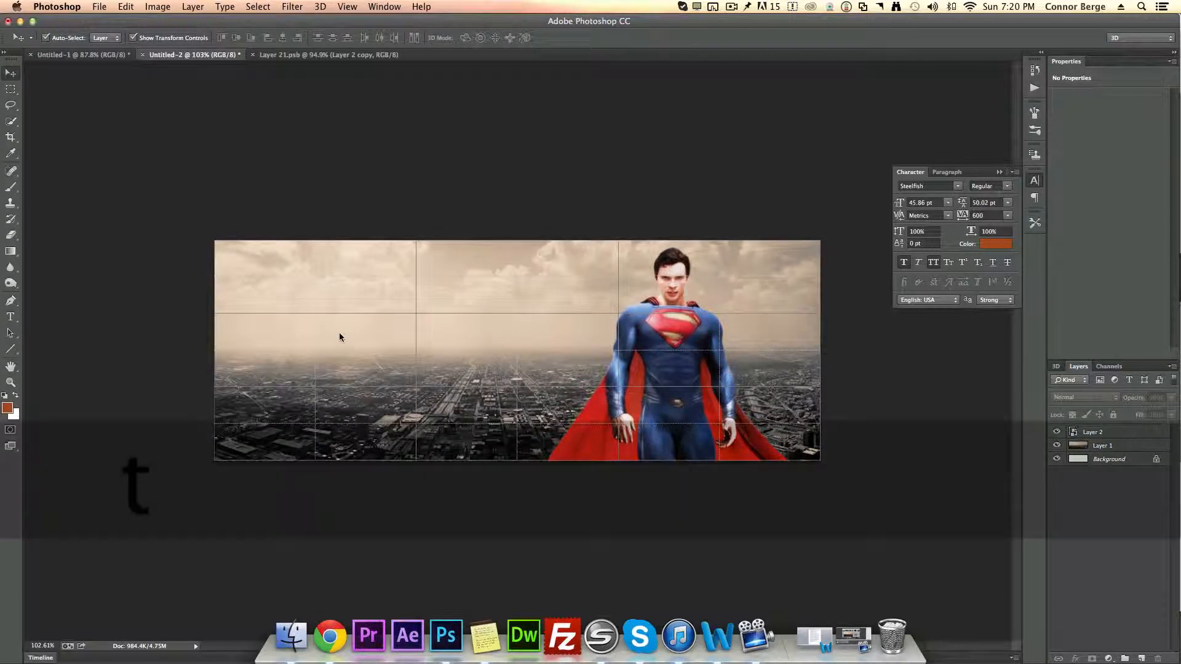
click(399, 330)
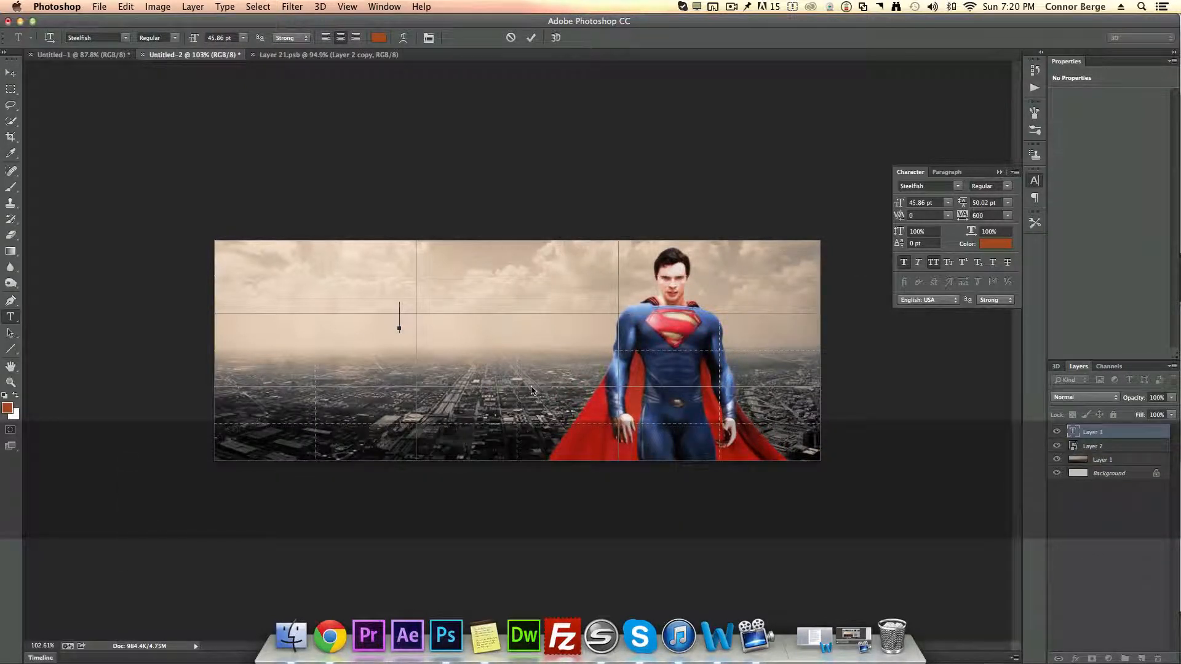
key(j)
click(986, 215)
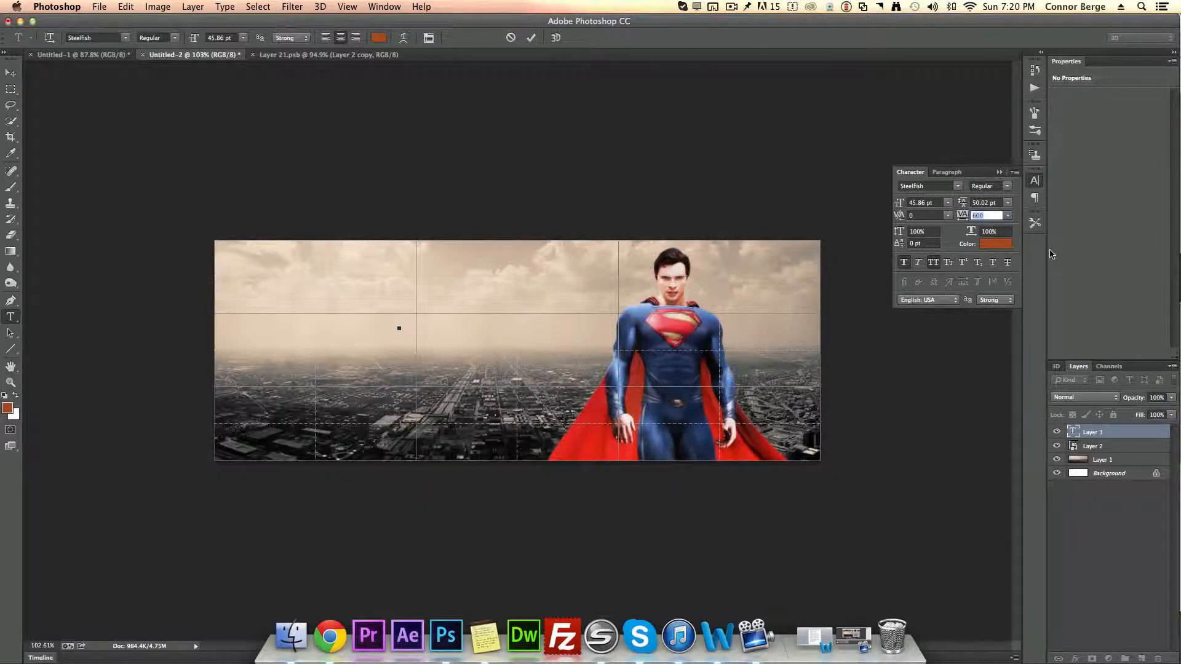
text(100)
click(400, 320)
text(The real su)
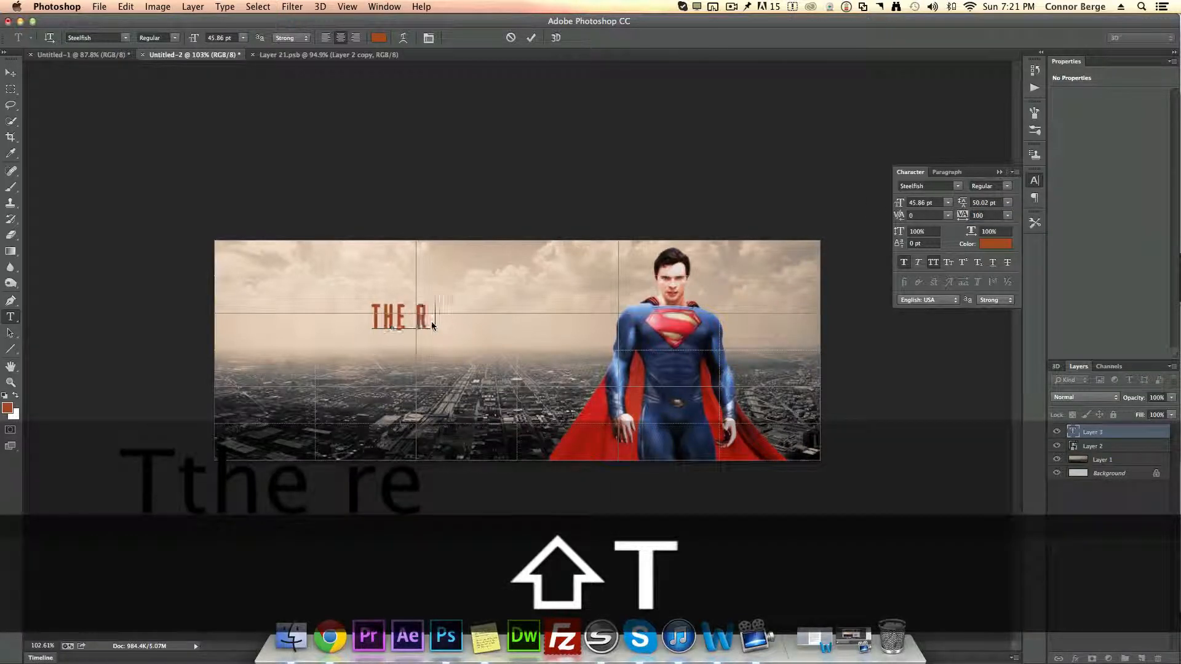
text(perhero)
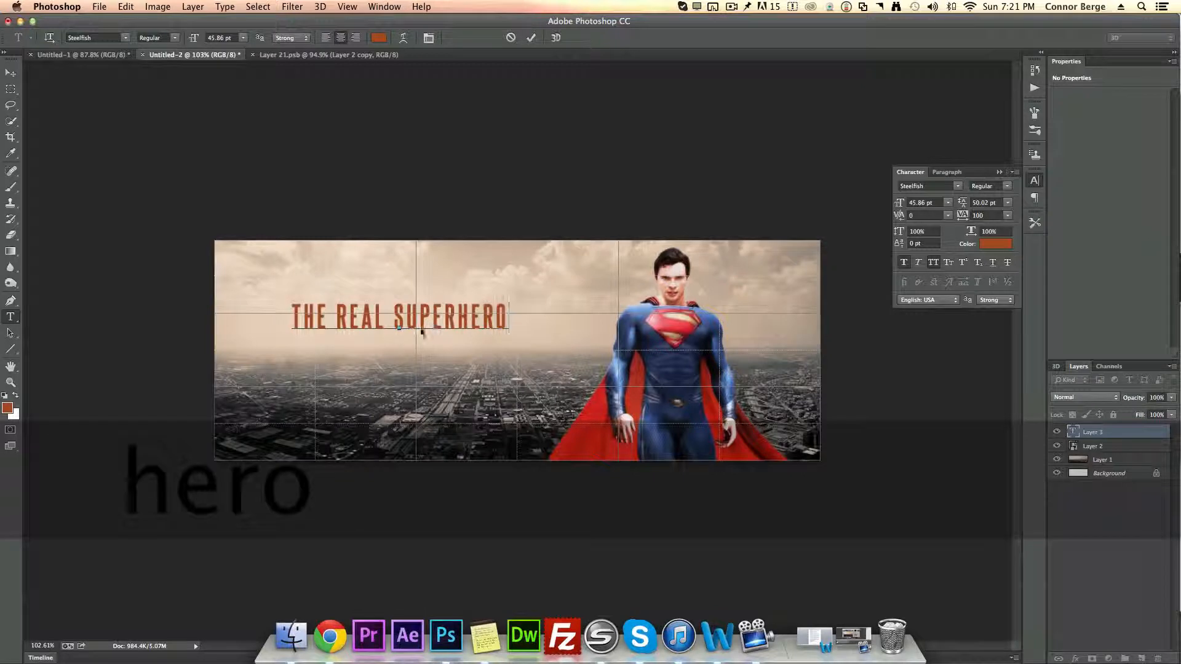
key(Return)
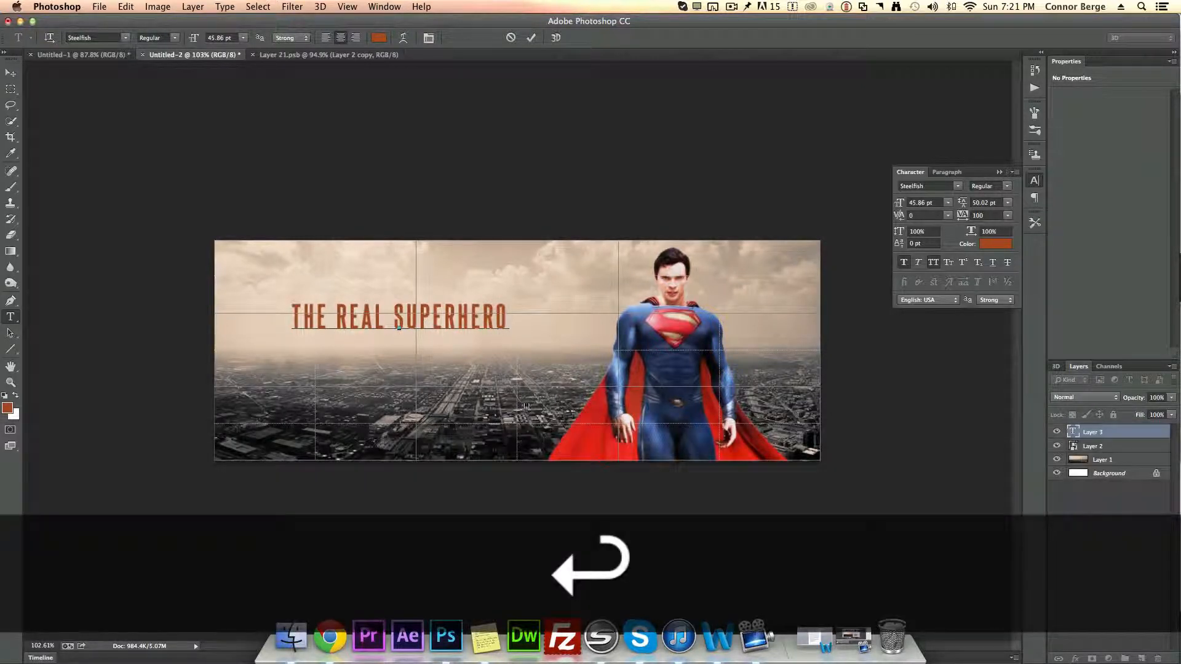
text(is within you)
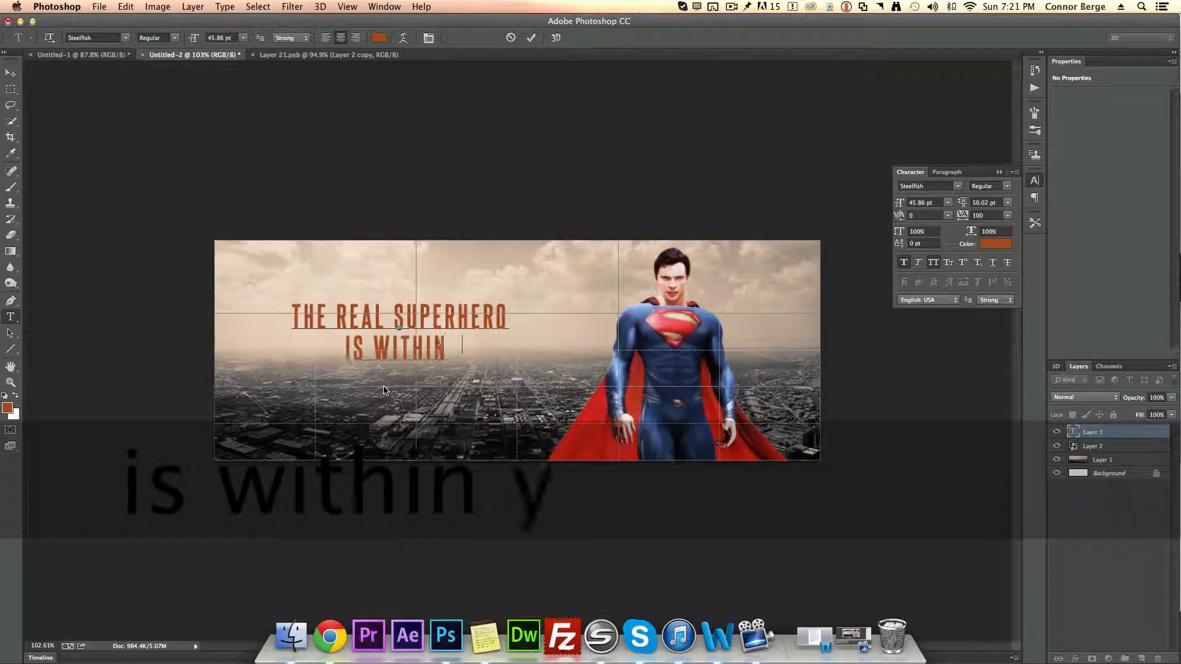
Step: Enlarge the first text line to 77.86 pt and retype it as "the real superhero"
drag(477, 352, 292, 315)
drag(899, 204, 914, 205)
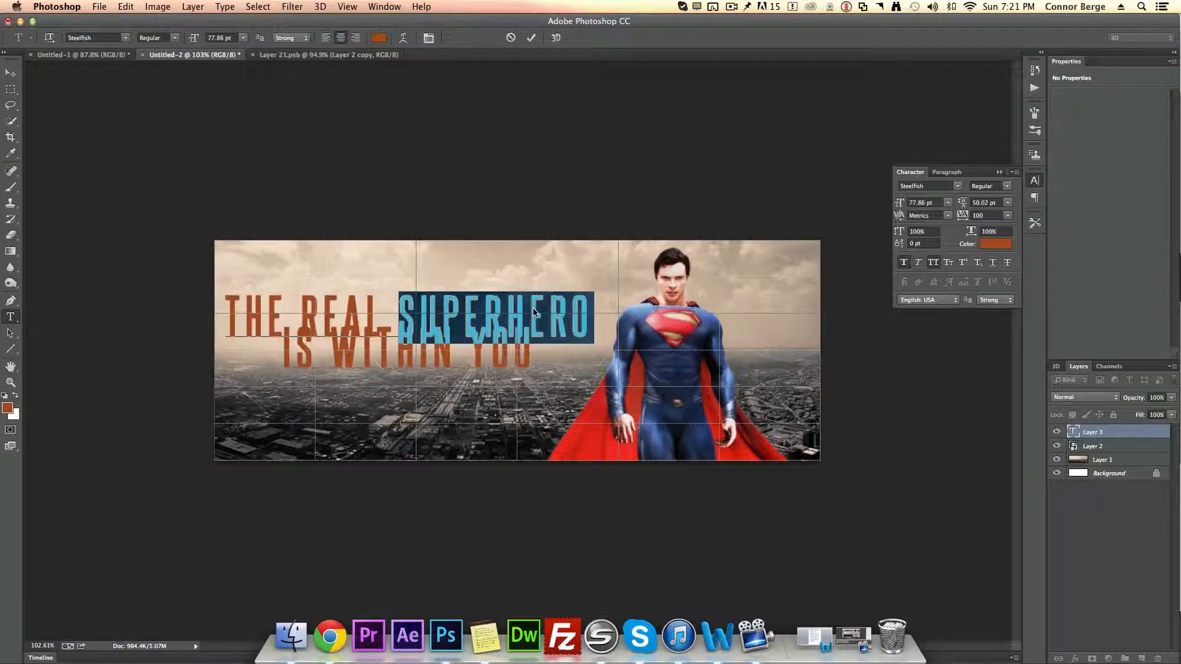
text(the real superh)
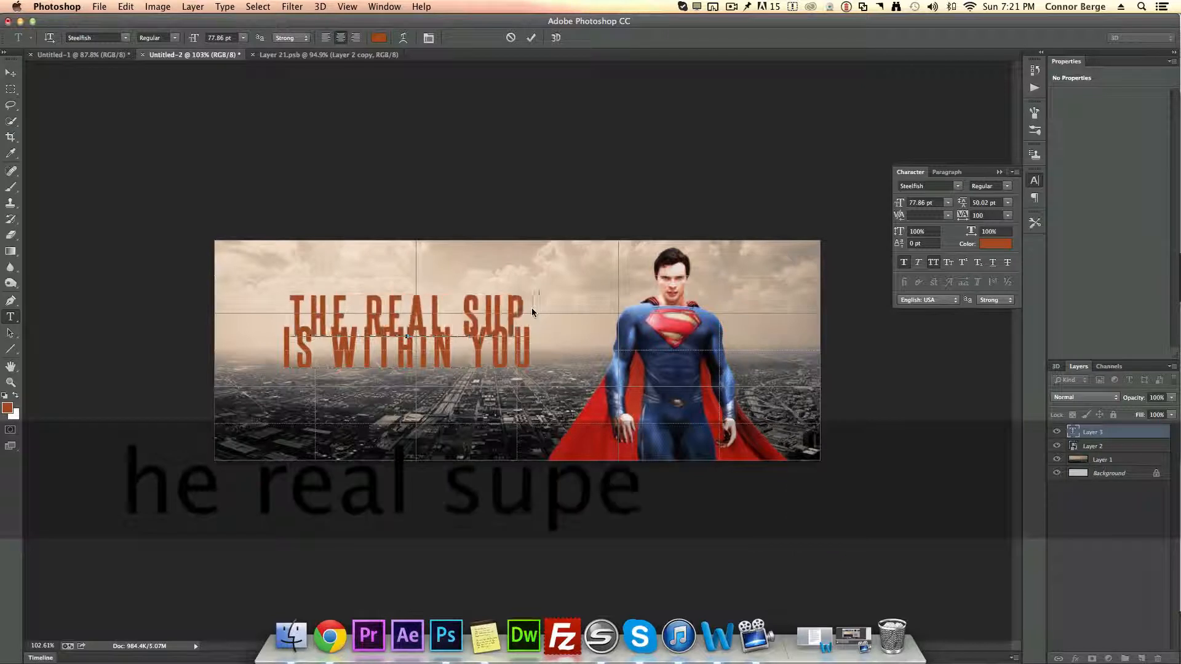
text(ero)
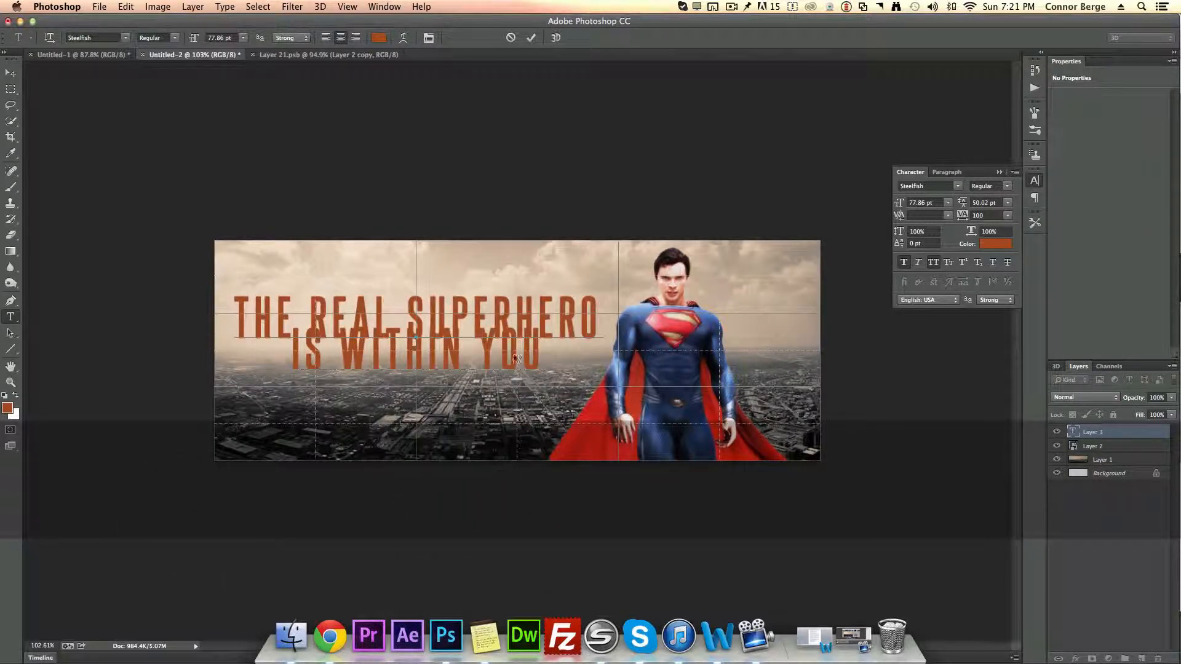
Step: Set the second line "is within you" to 47.86 pt with tracking 560 and commit the text
triple_click(515, 360)
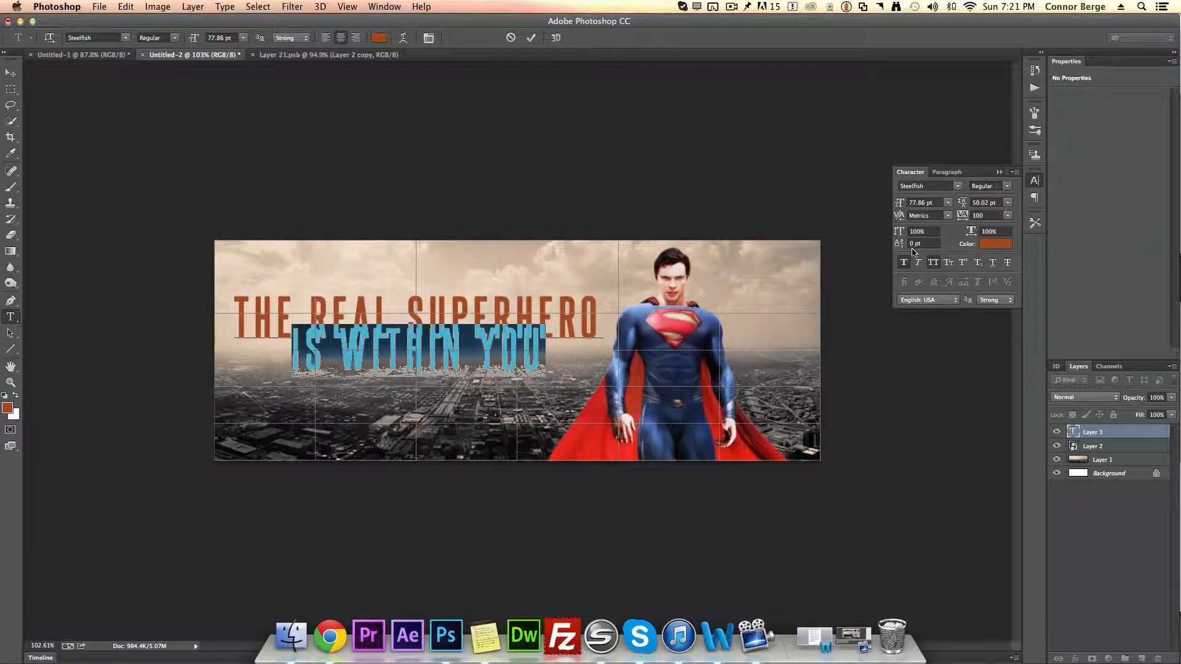
drag(899, 207, 883, 206)
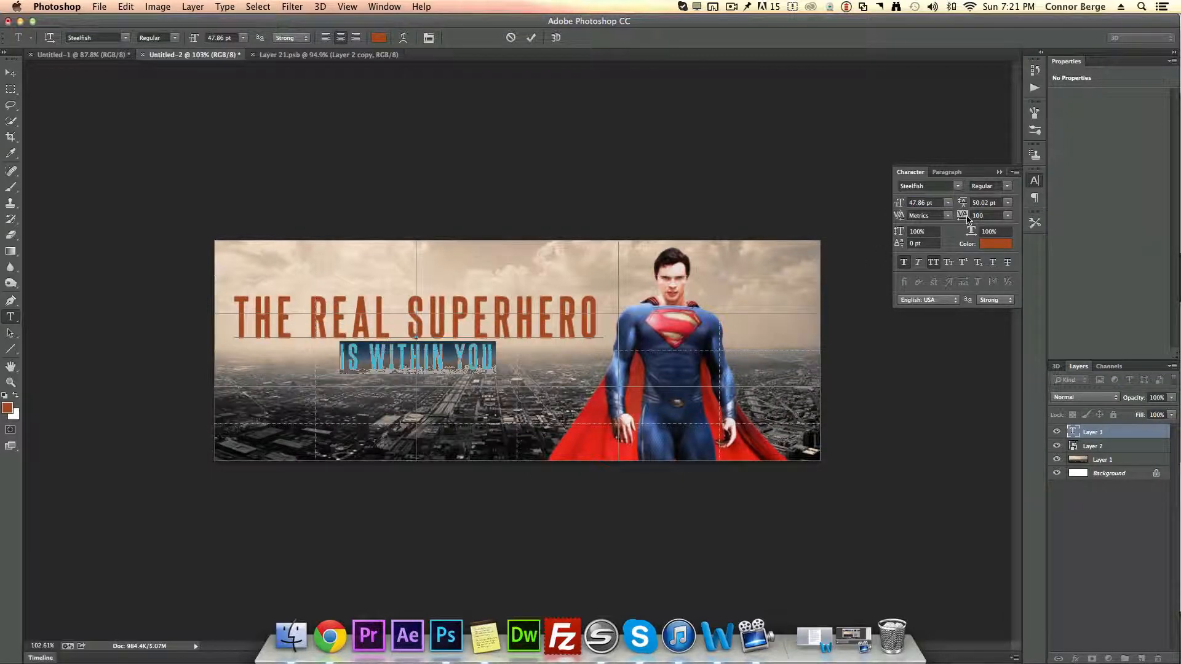
drag(965, 219, 977, 221)
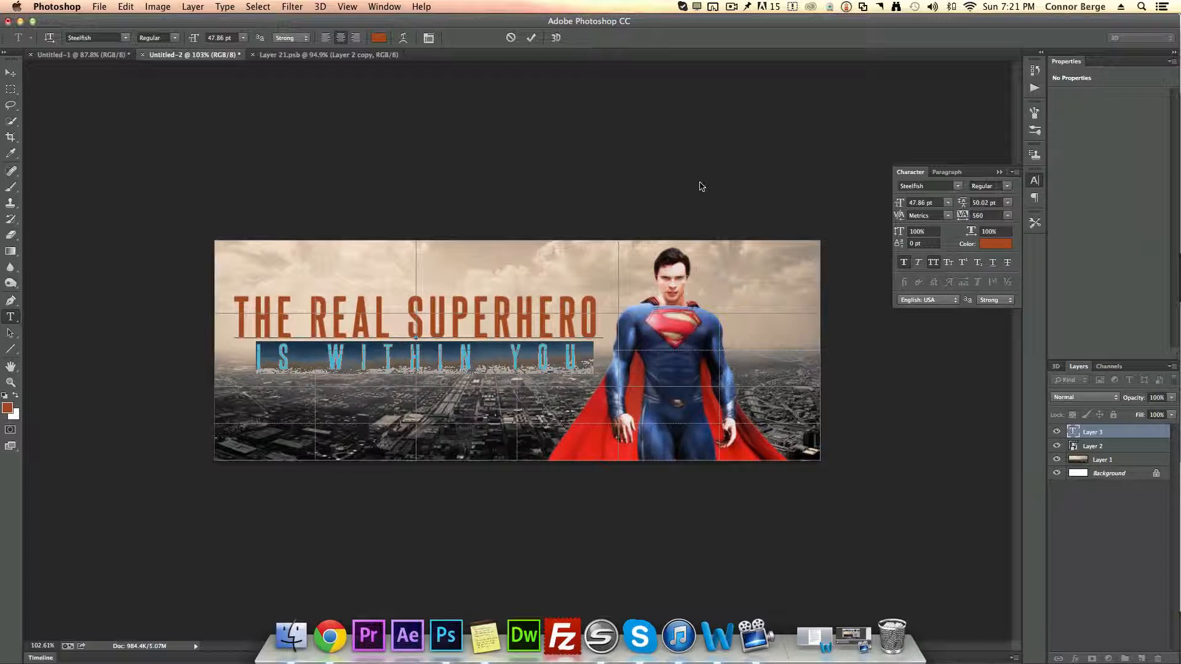
click(531, 38)
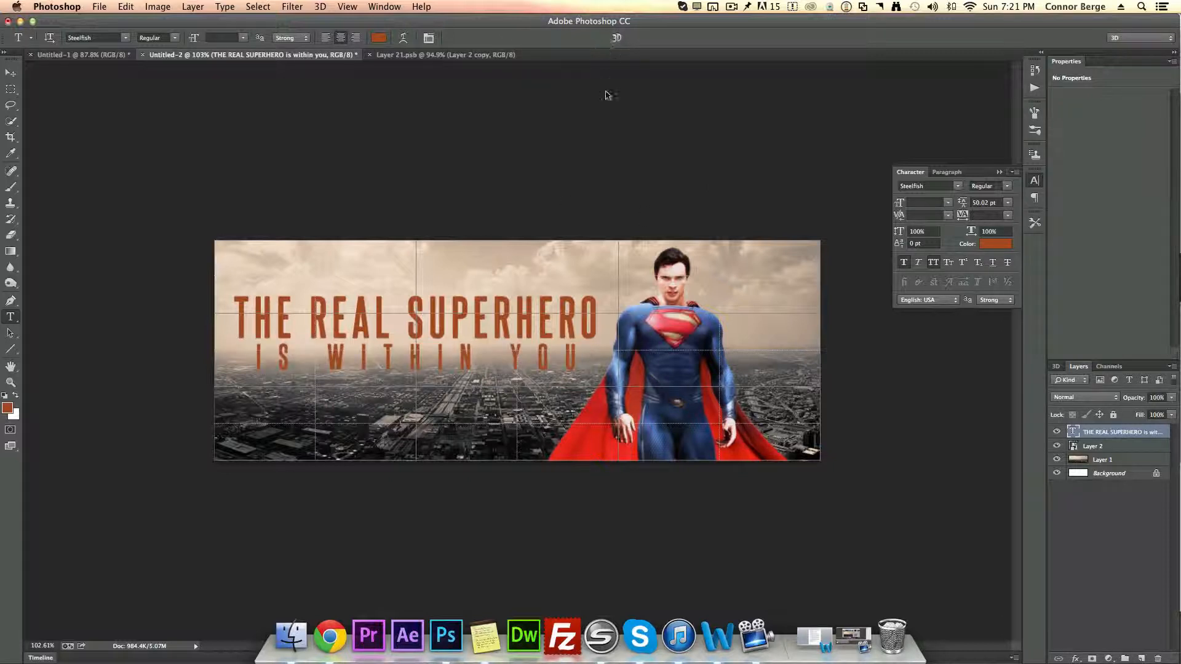
Step: Scale the text layer up to about 112.76% and nudge it up and left into position
key(v)
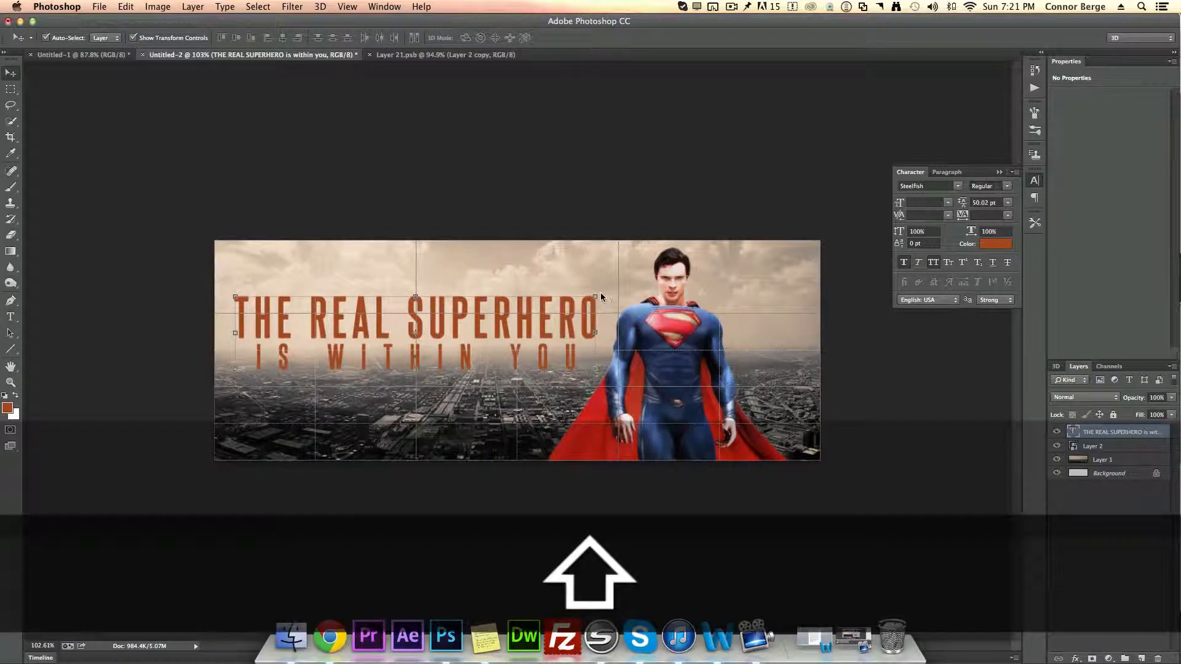
drag(599, 294, 643, 271)
mouse_move(605, 323)
mouse_down()
mouse_move(605, 337)
mouse_move(619, 332)
mouse_up()
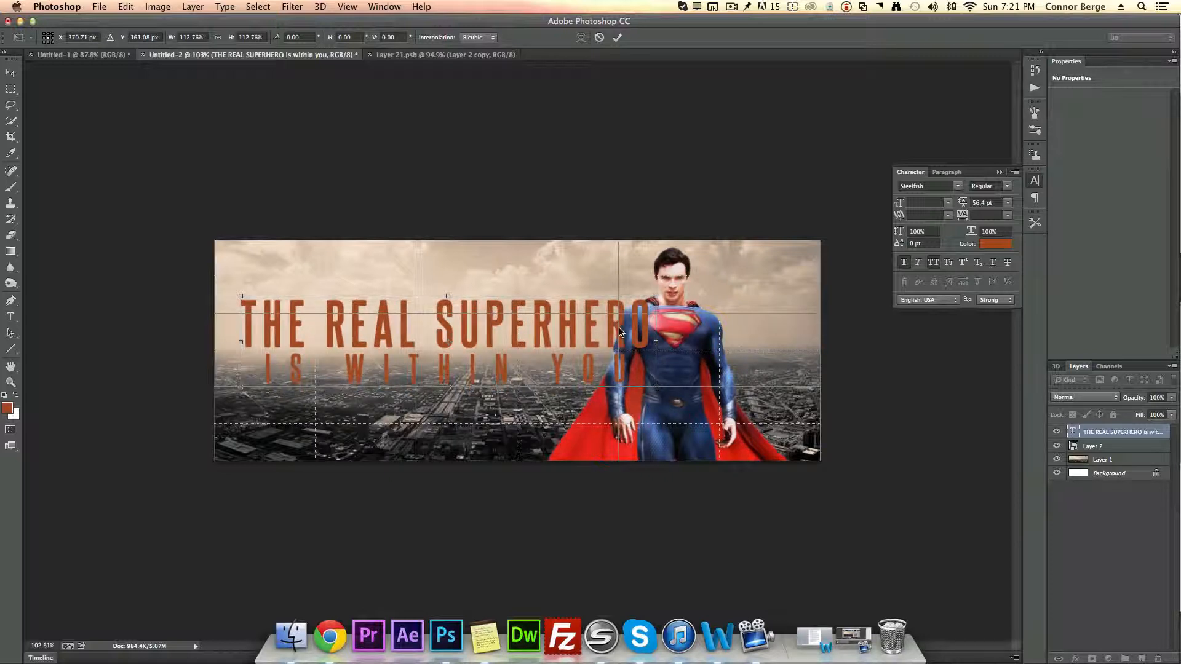
key(Up)
key(Up)
key(Up)
key(Up)
key(Up)
key(Left)
key(Left)
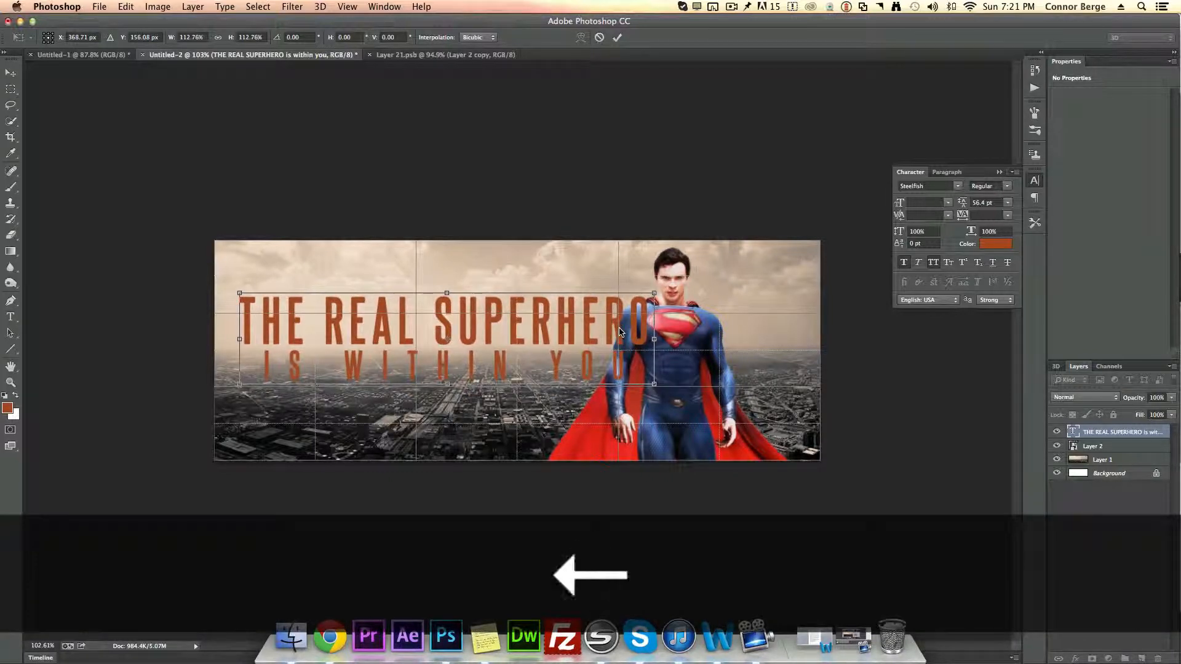
key(Left)
key(Left)
key(Left)
key(Left)
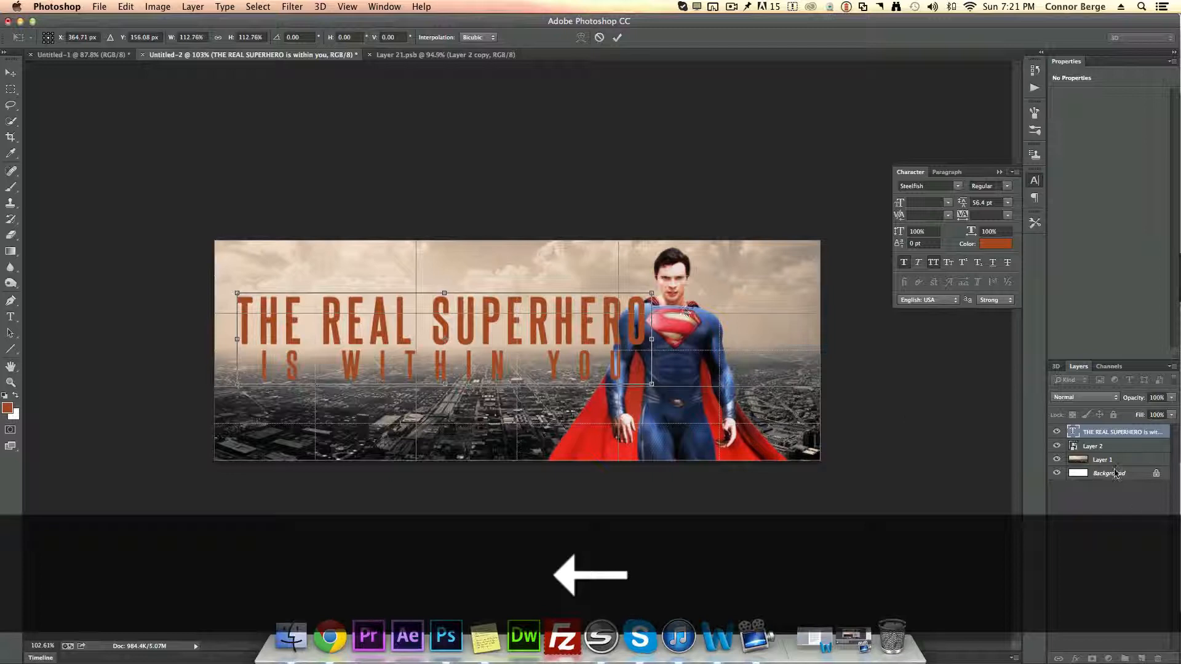
click(618, 39)
Step: Move the Superman figure slightly further to the right
drag(691, 416, 729, 418)
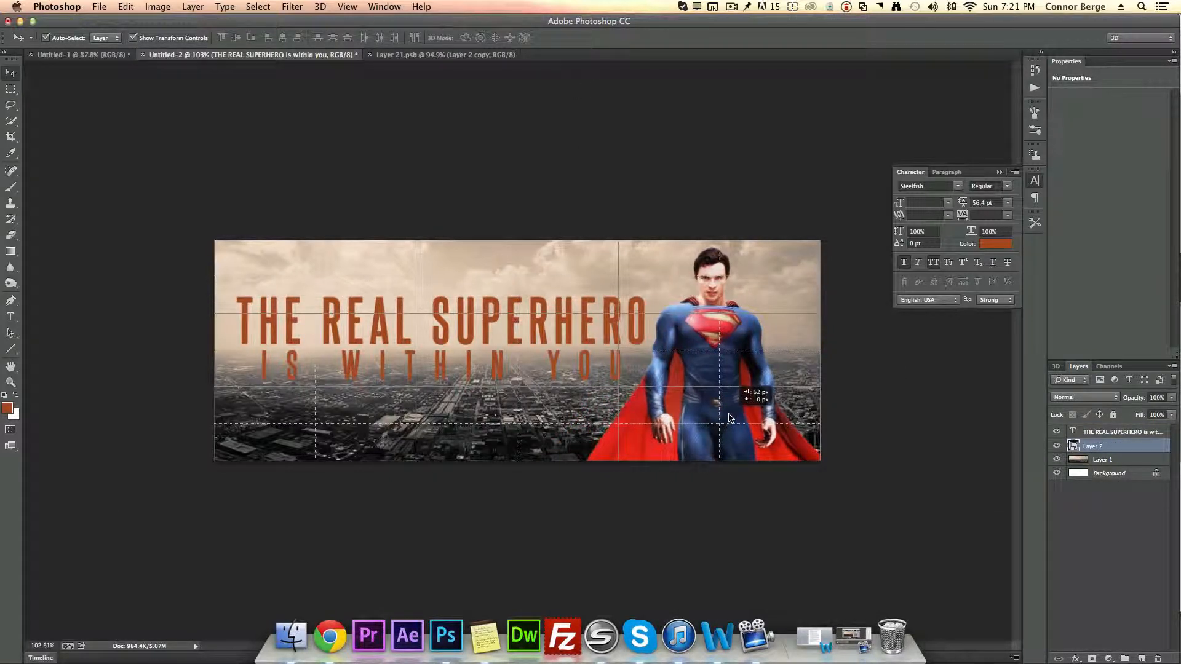
click(1089, 487)
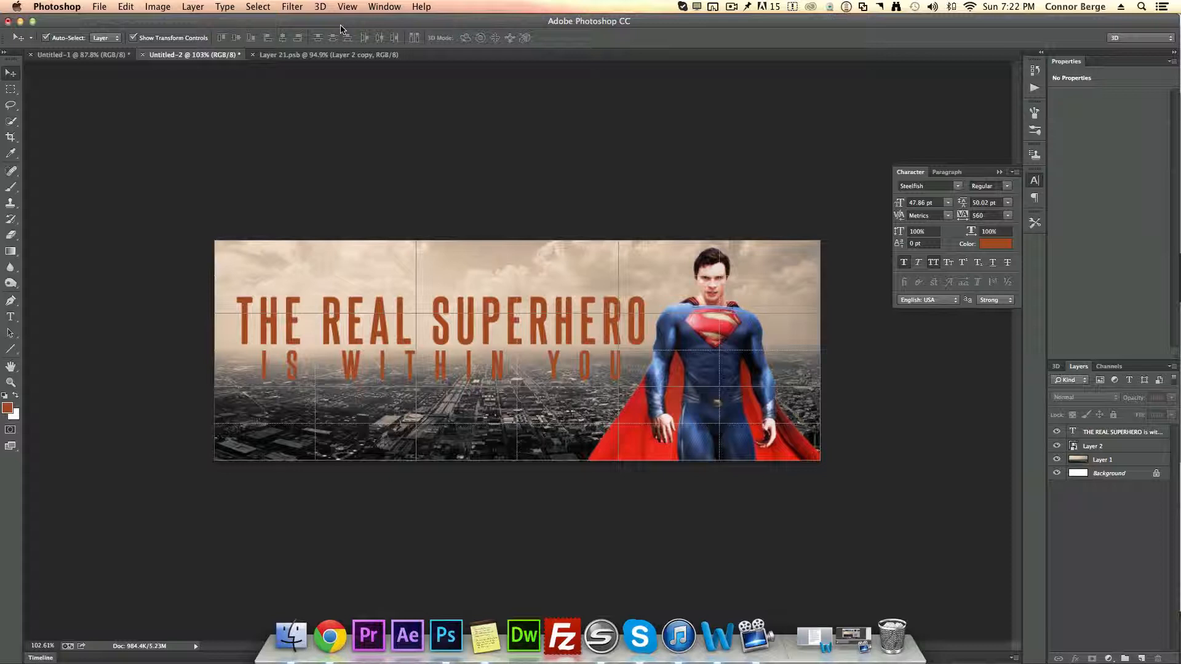
click(318, 6)
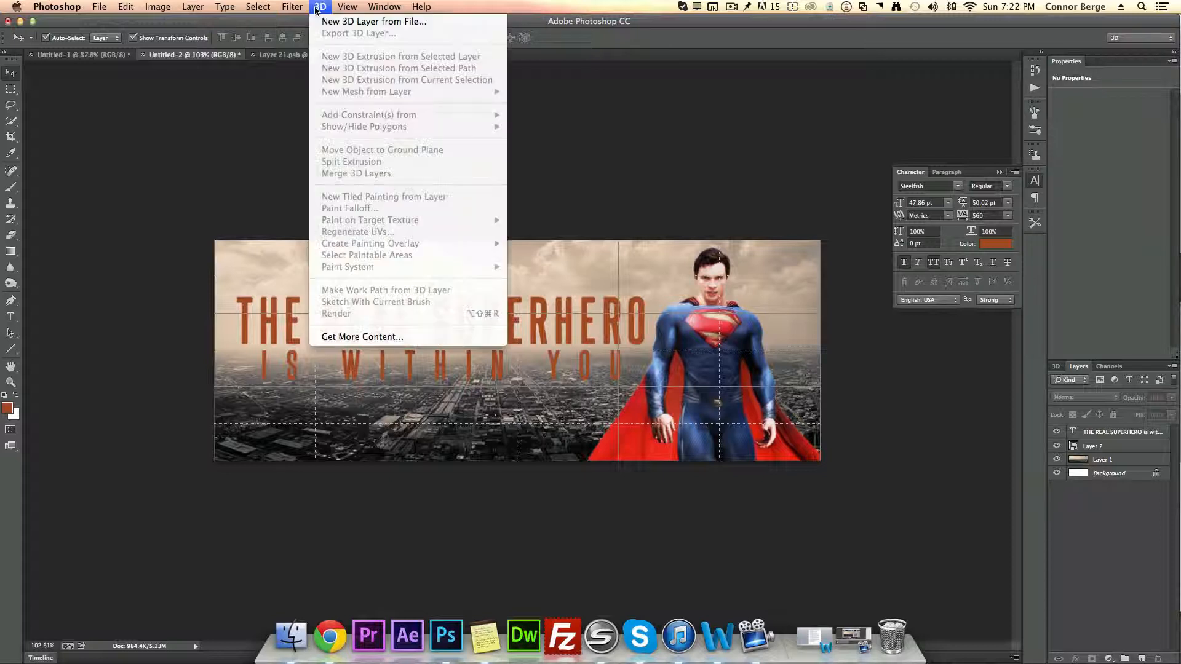
click(1130, 519)
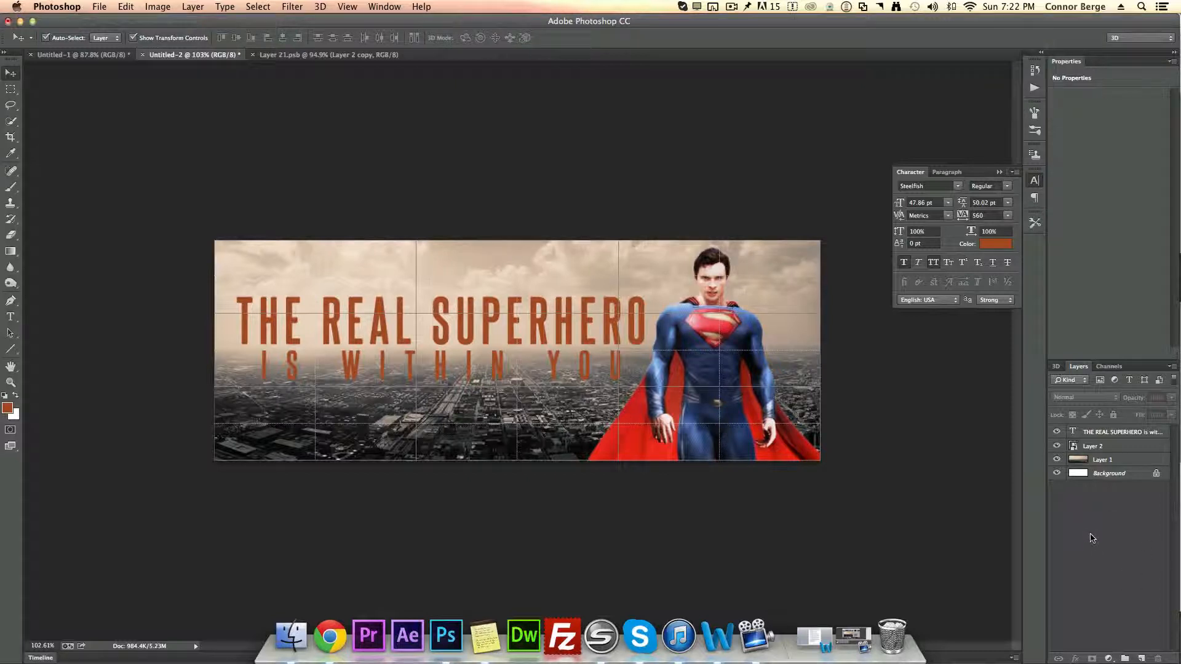
Step: Duplicate the text layer, hide the upper copy, and create a 3D extrusion from the lower copy
click(1104, 434)
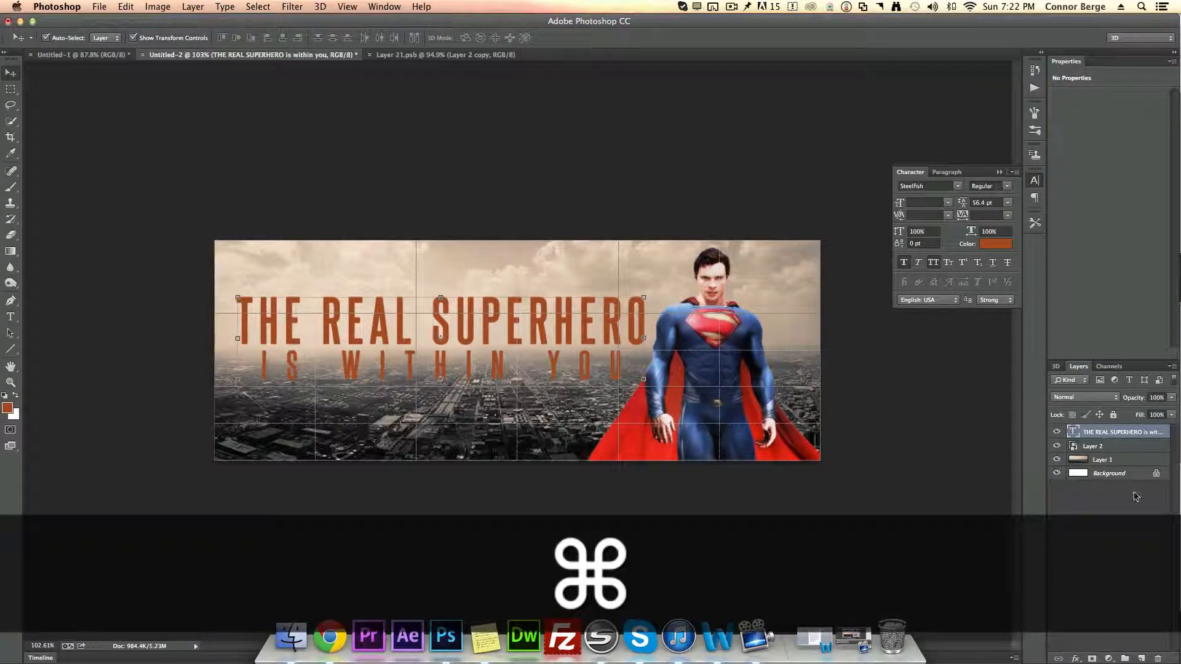
key(super+j)
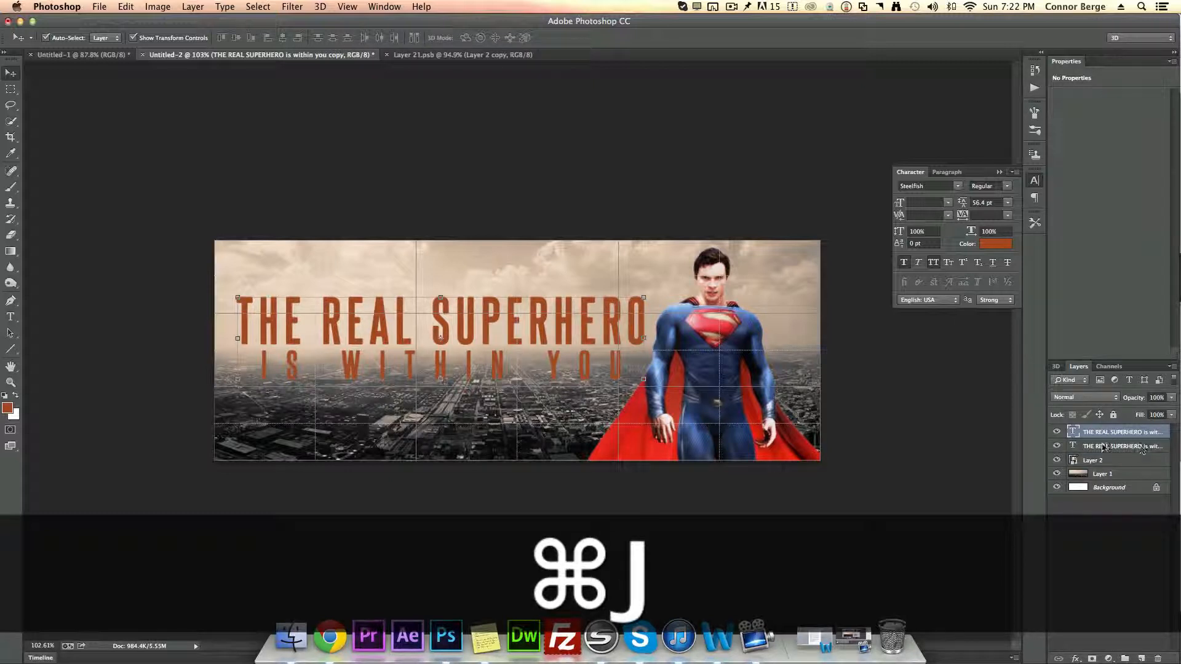
click(1104, 448)
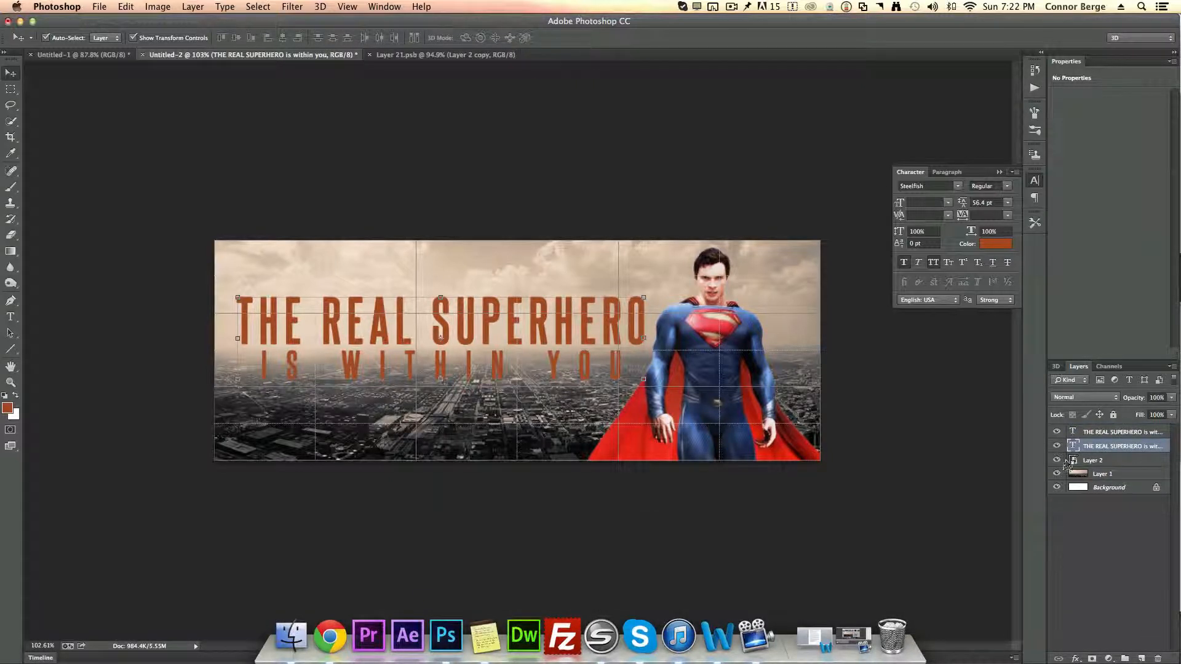
click(1056, 431)
click(320, 7)
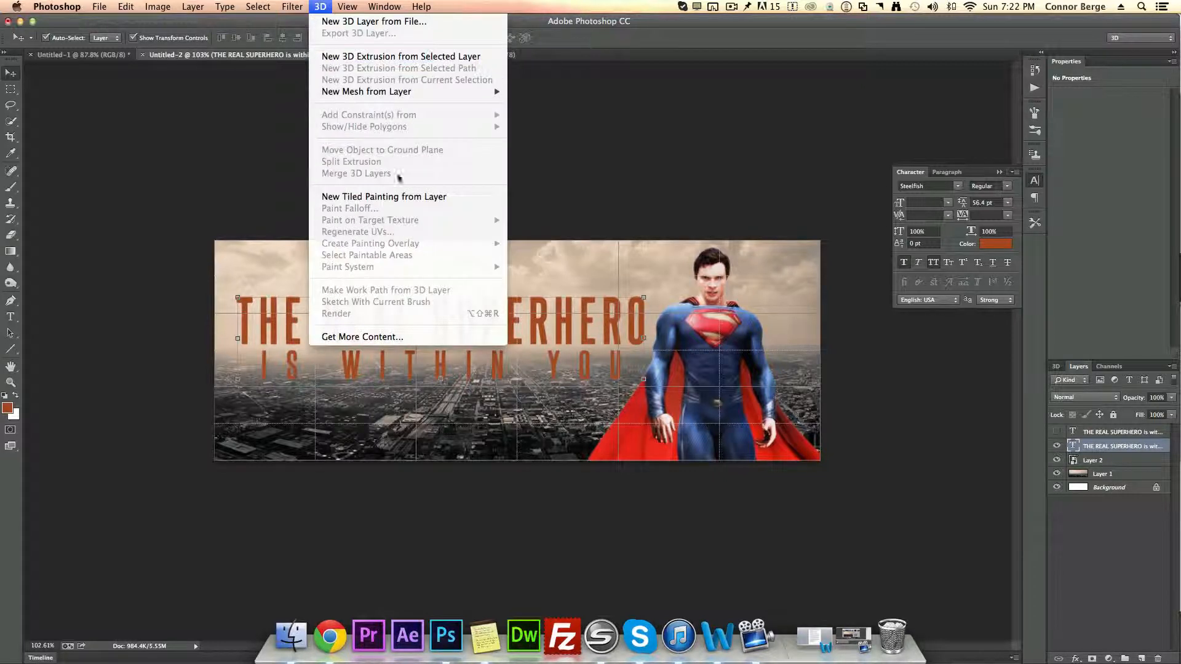
click(386, 61)
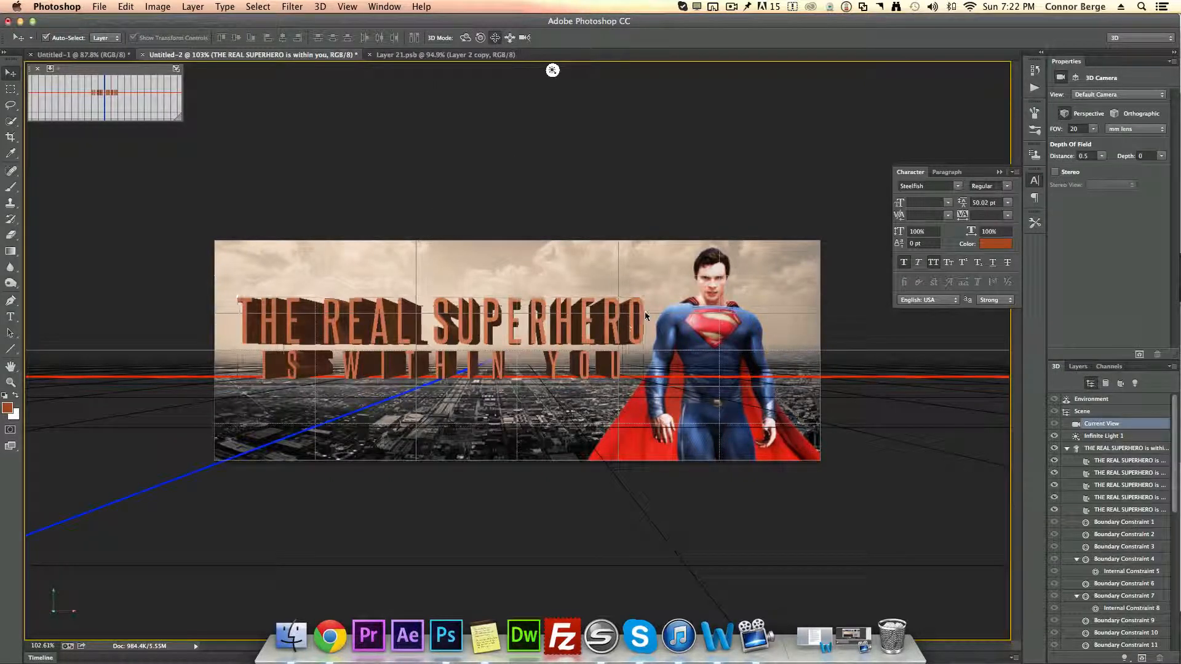
Step: Turn off cast shadows for the text mesh and set its extrusion depth to 90
click(1077, 451)
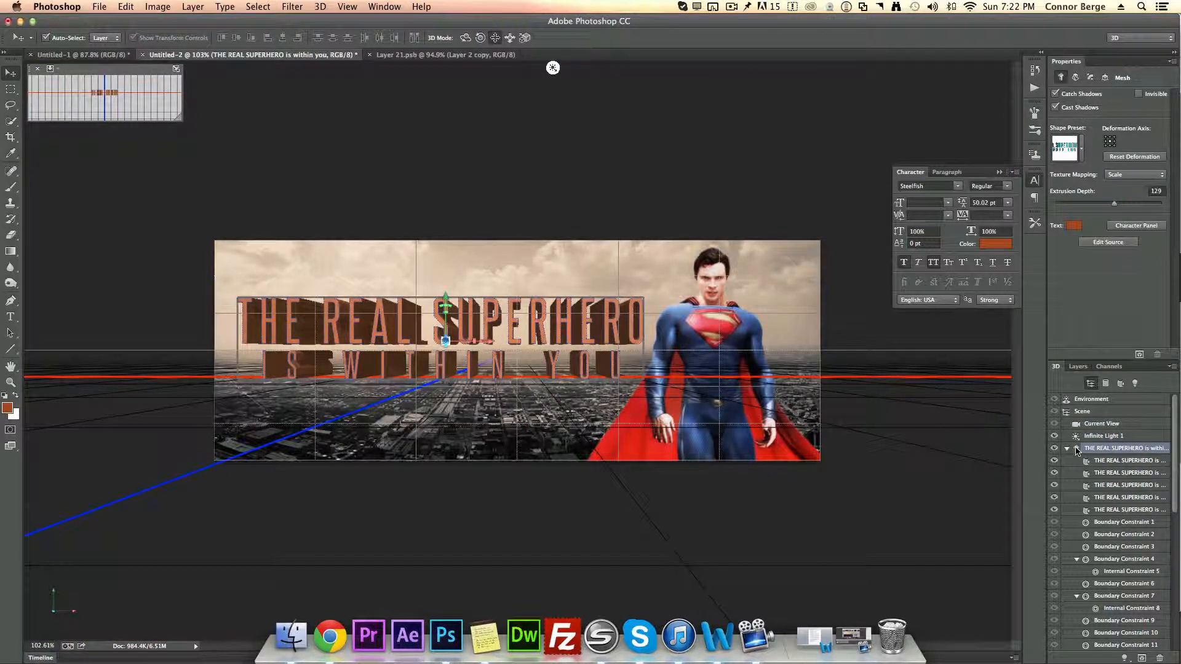
click(1055, 107)
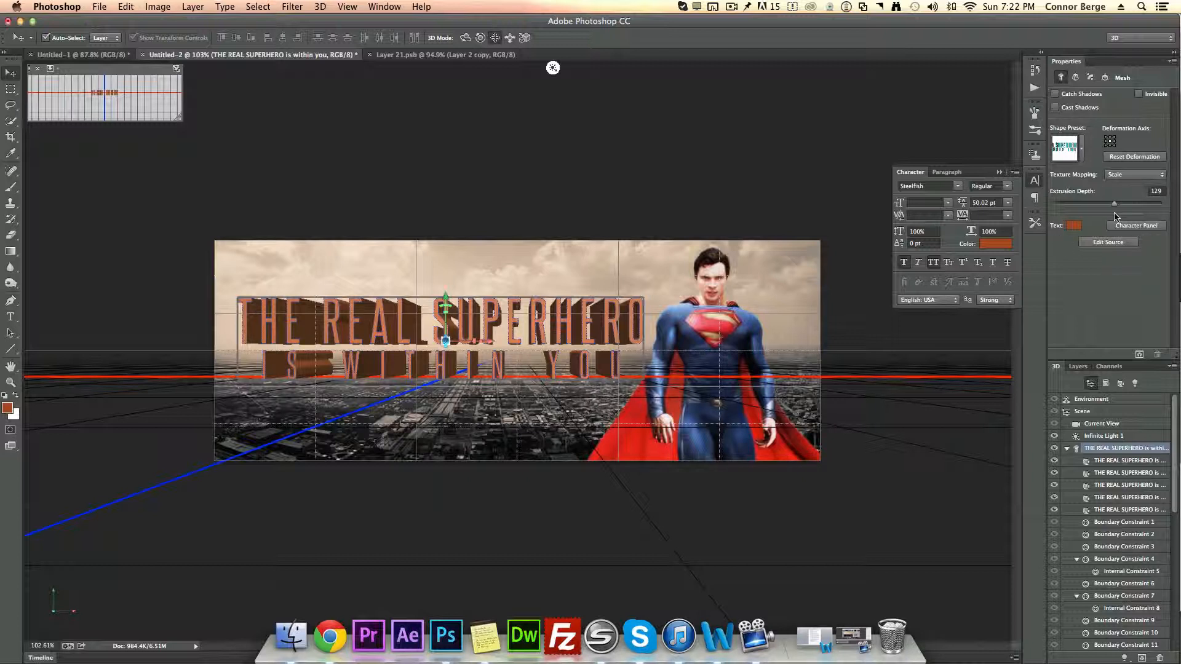
drag(1115, 212, 1113, 210)
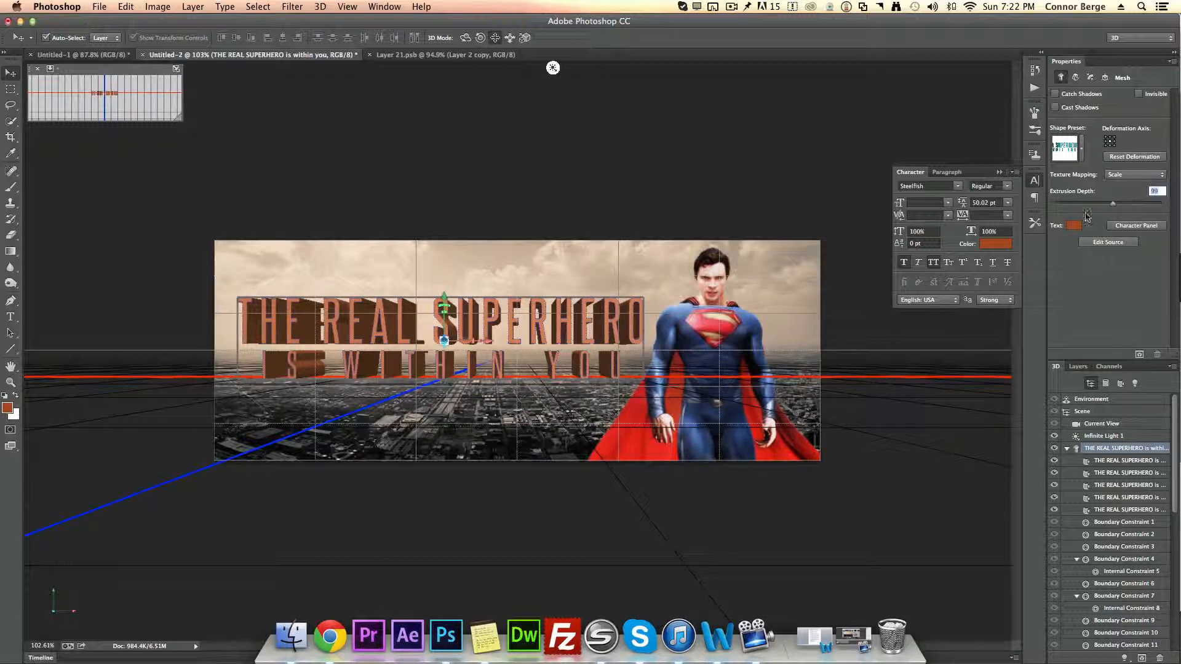
Step: Render the 3D text layer
click(1077, 366)
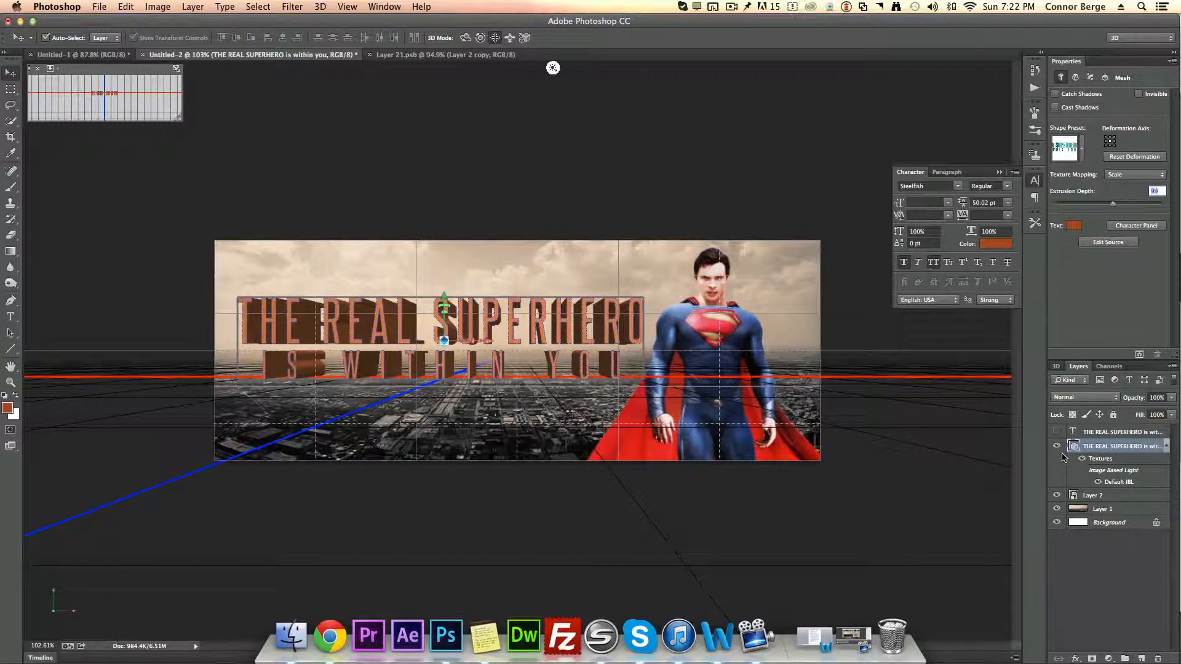
right_click(1115, 450)
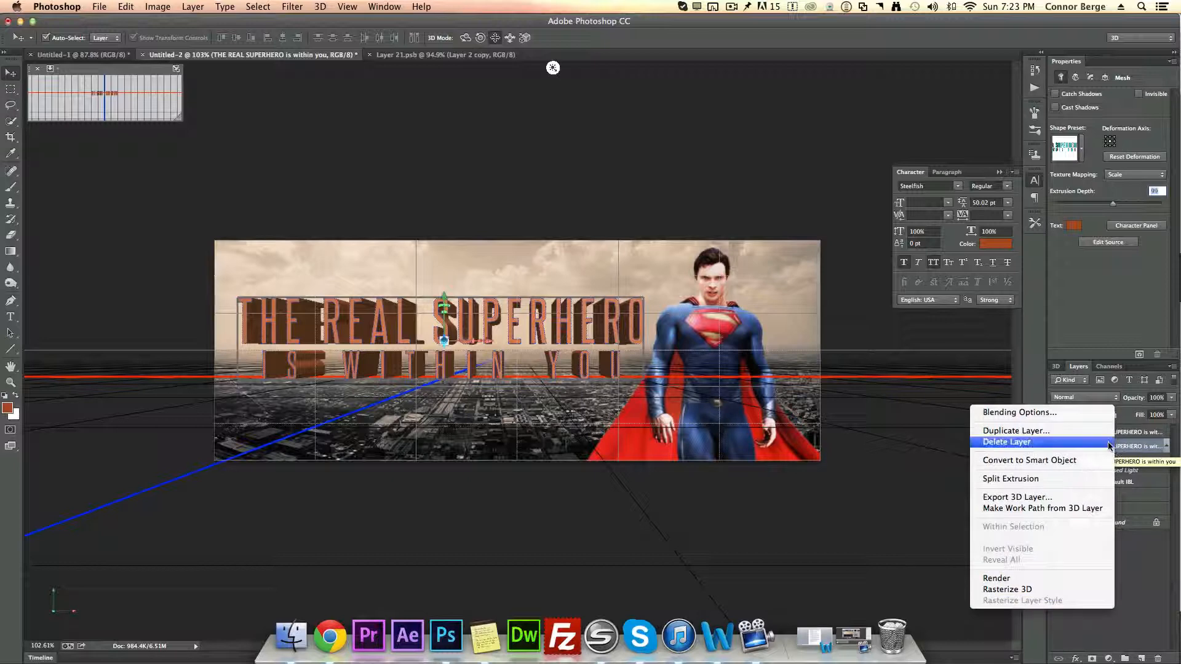
click(1029, 580)
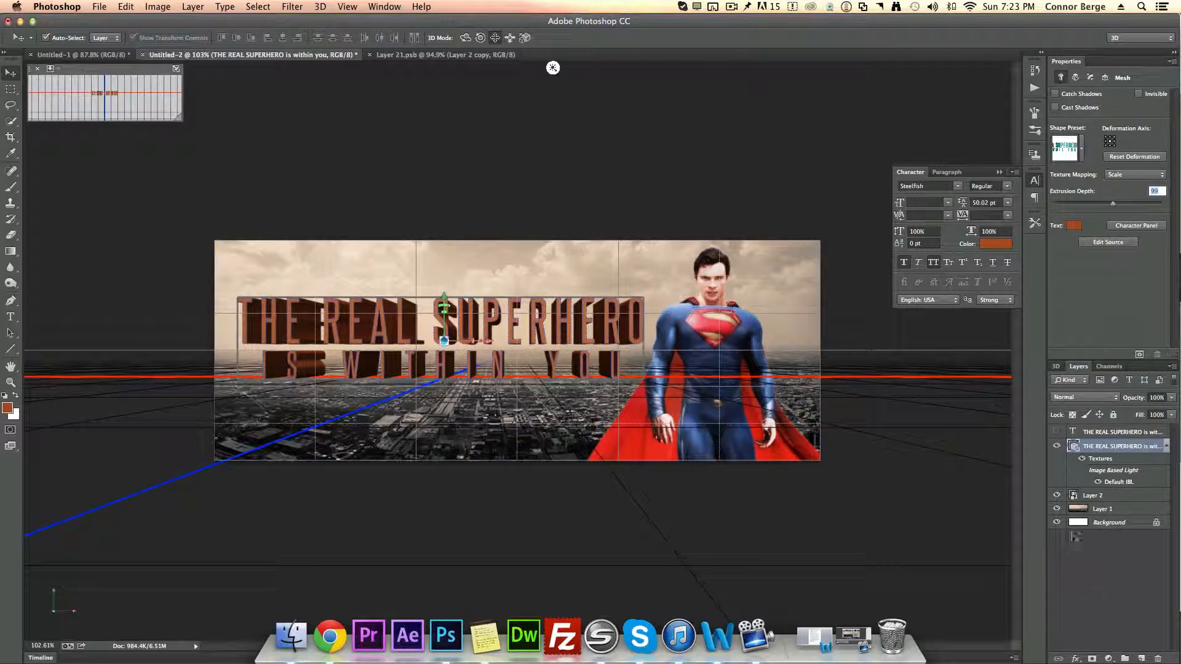
Step: Rasterize the 3D text layer
right_click(1108, 448)
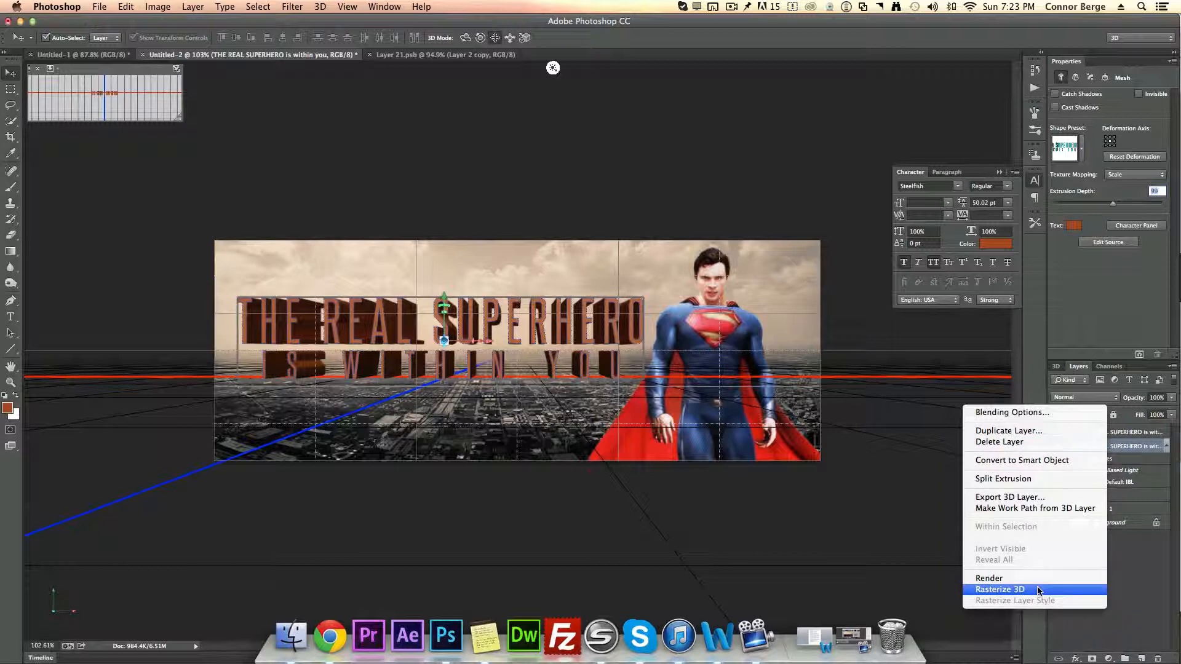
click(1001, 589)
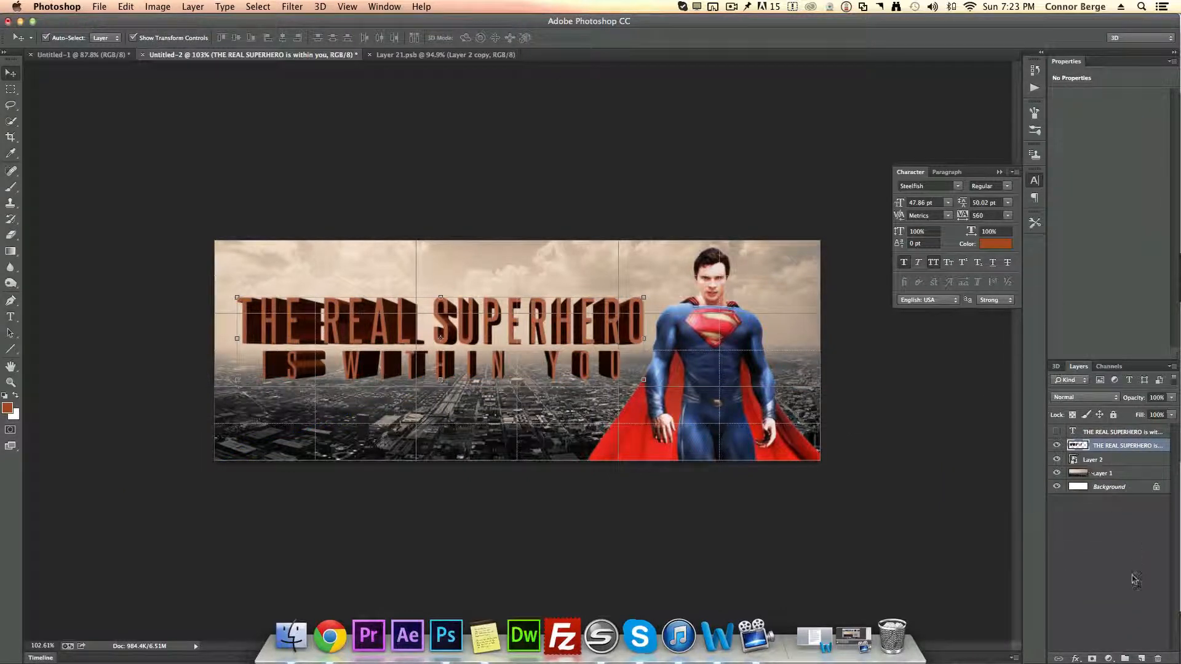
Step: Make the hidden upper copy of the title text visible again
click(1097, 433)
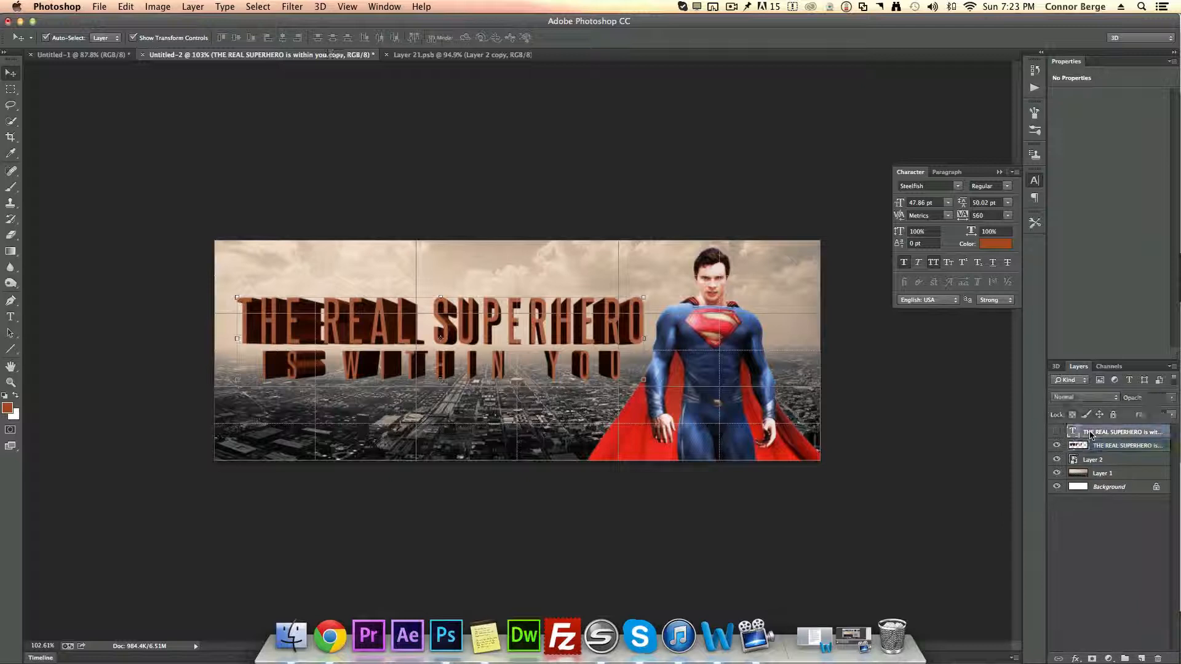
click(1056, 433)
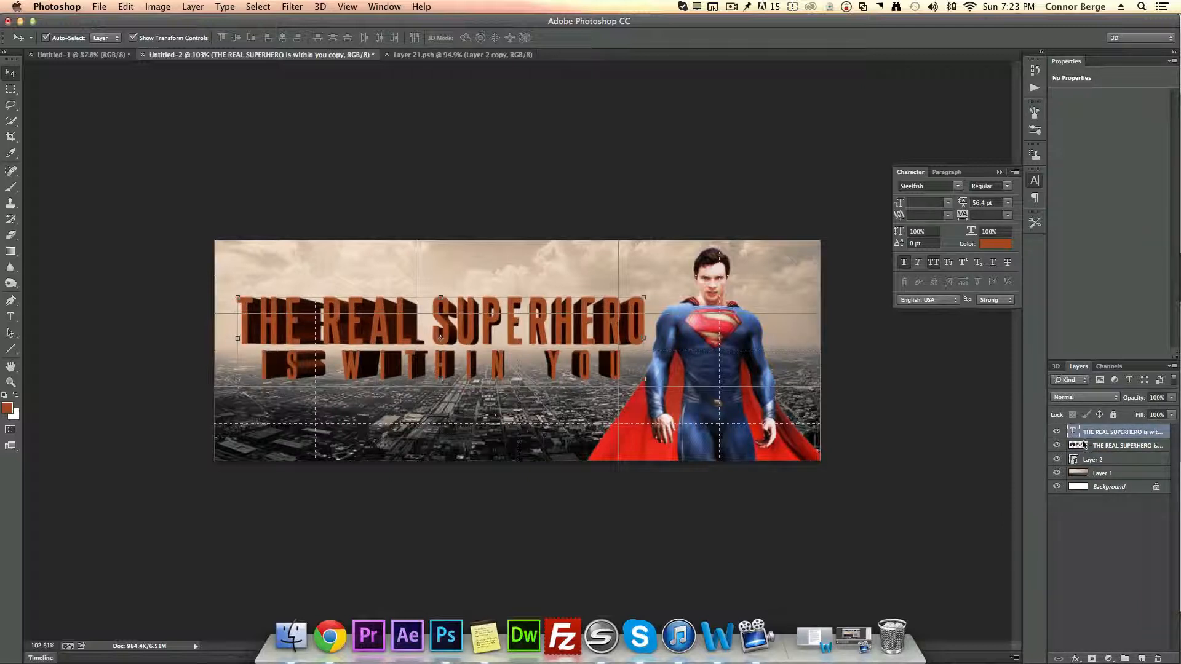
click(1057, 434)
click(1057, 433)
click(1124, 560)
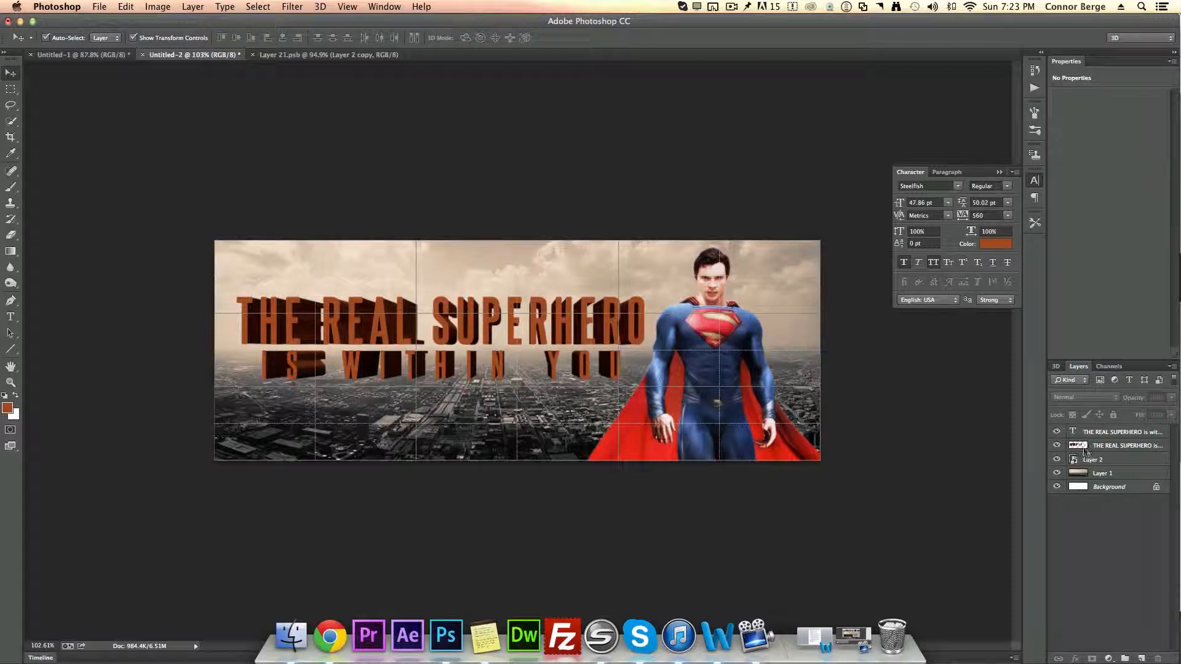
Step: Apply a Color Overlay of white (ffffff) to the upper title text layer
double_click(1163, 436)
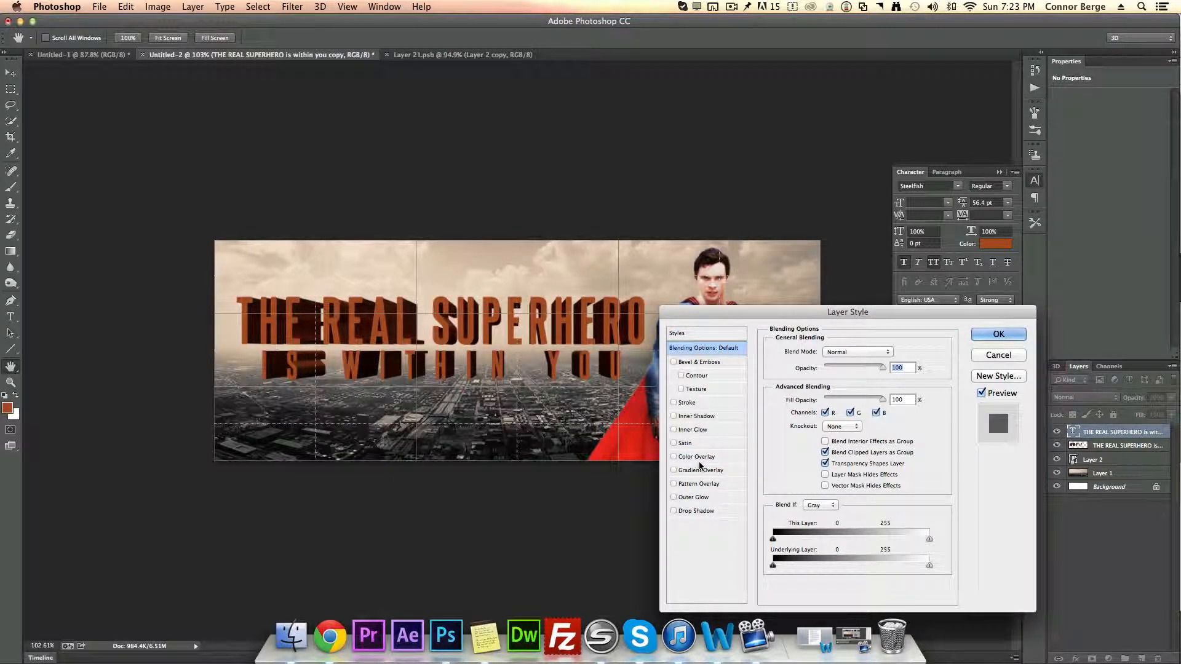
click(695, 456)
click(887, 351)
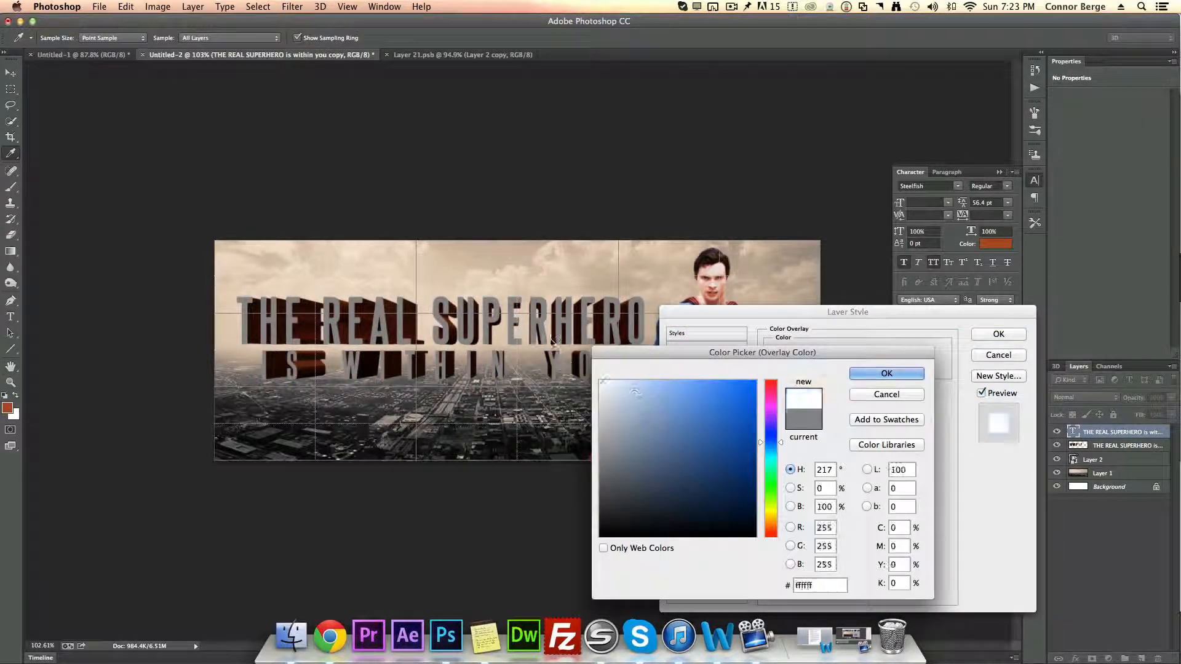
text(ffffff)
click(892, 374)
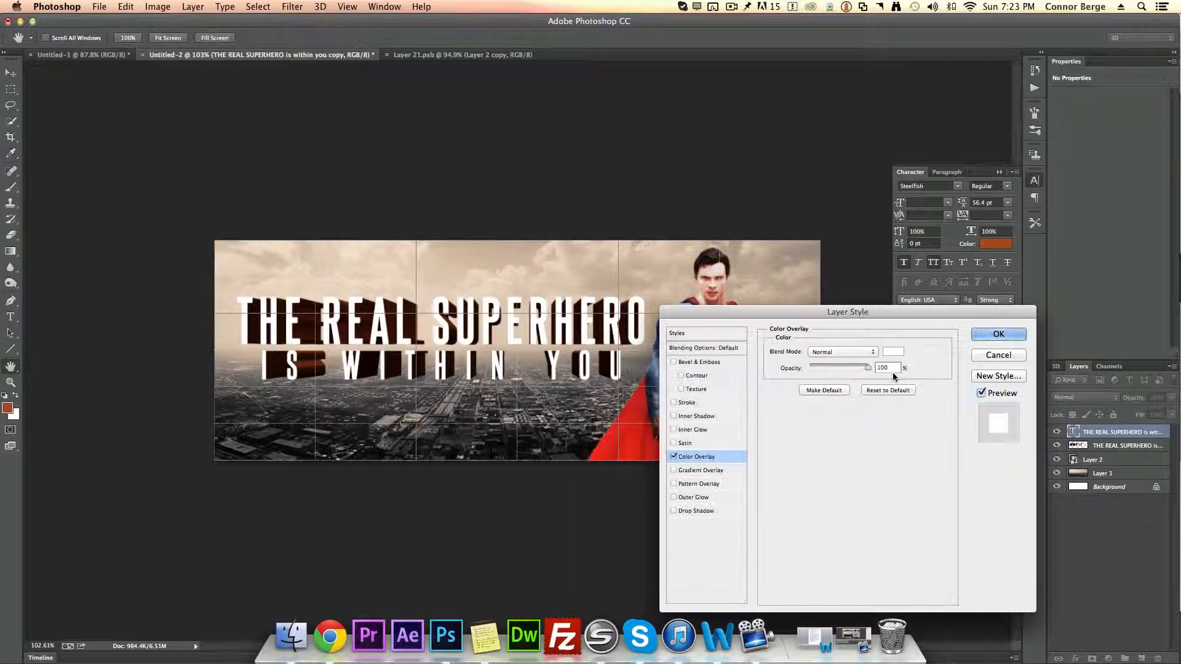
click(1000, 334)
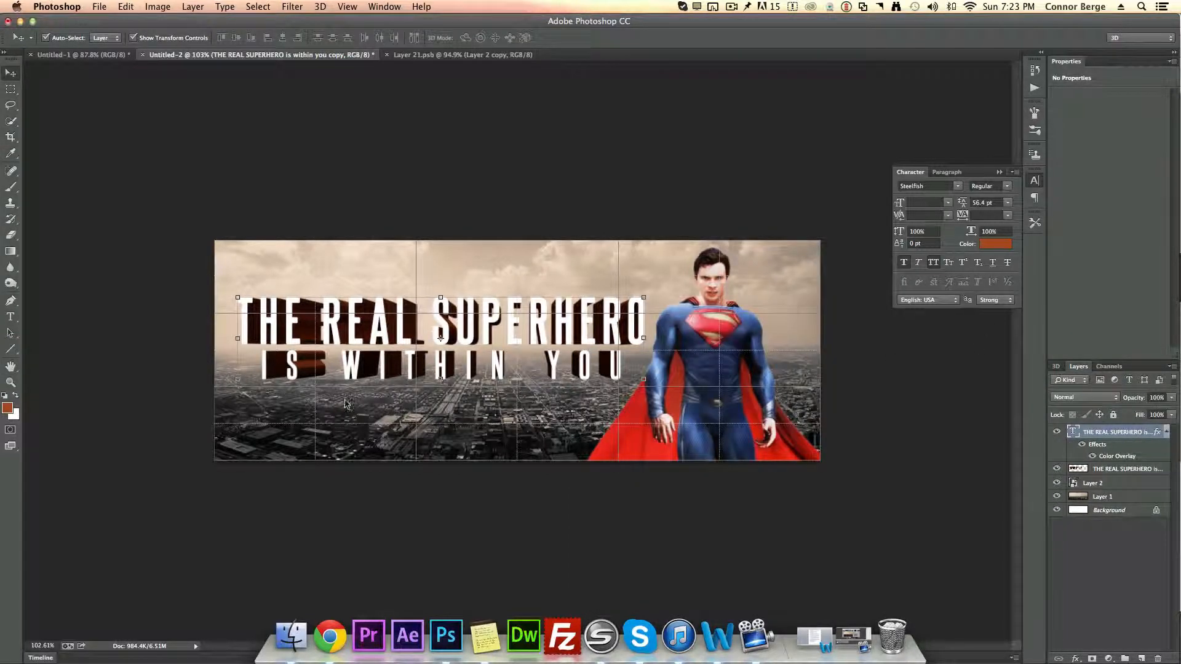
click(1120, 564)
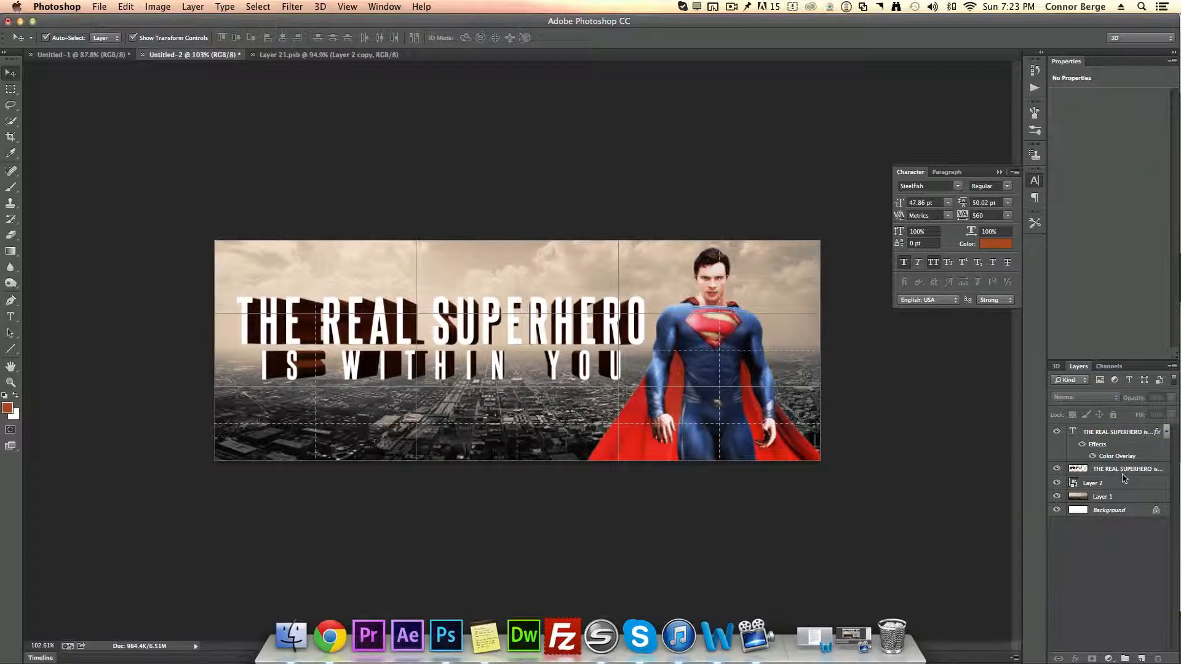
click(1110, 497)
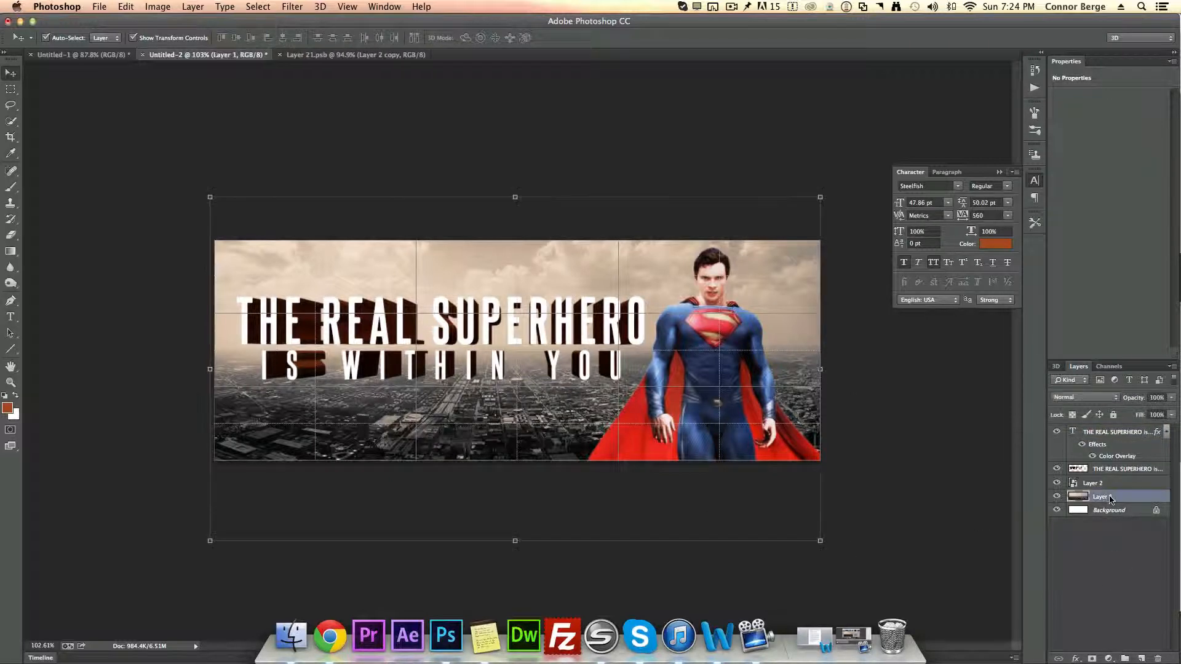
click(1109, 658)
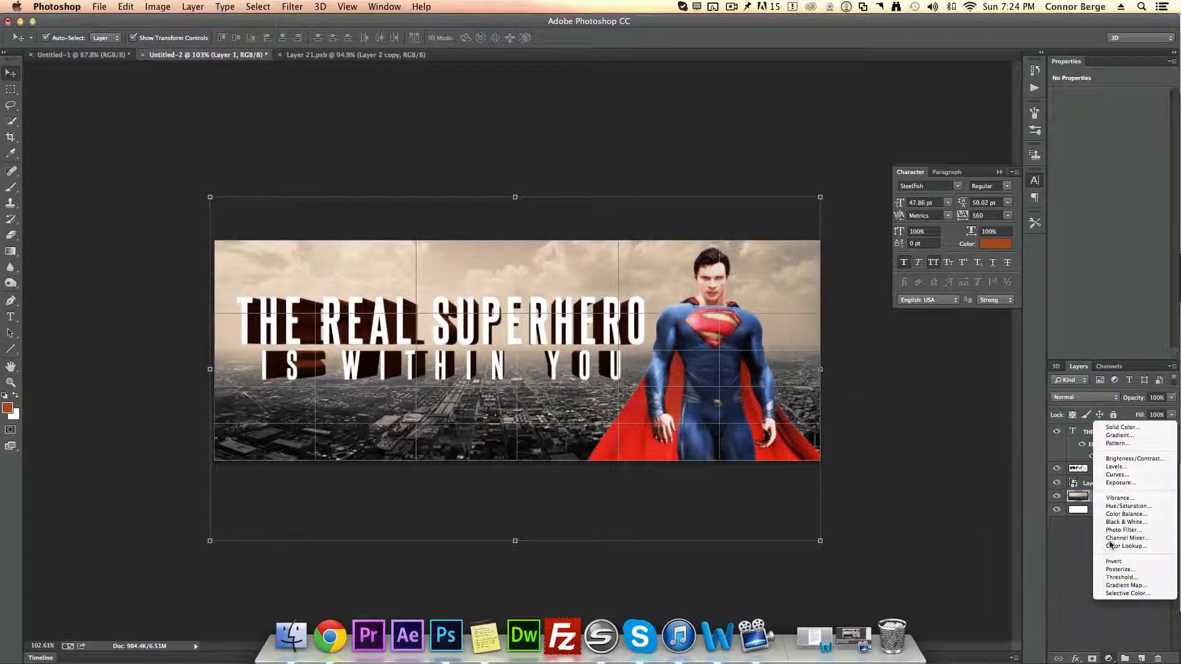
click(1123, 506)
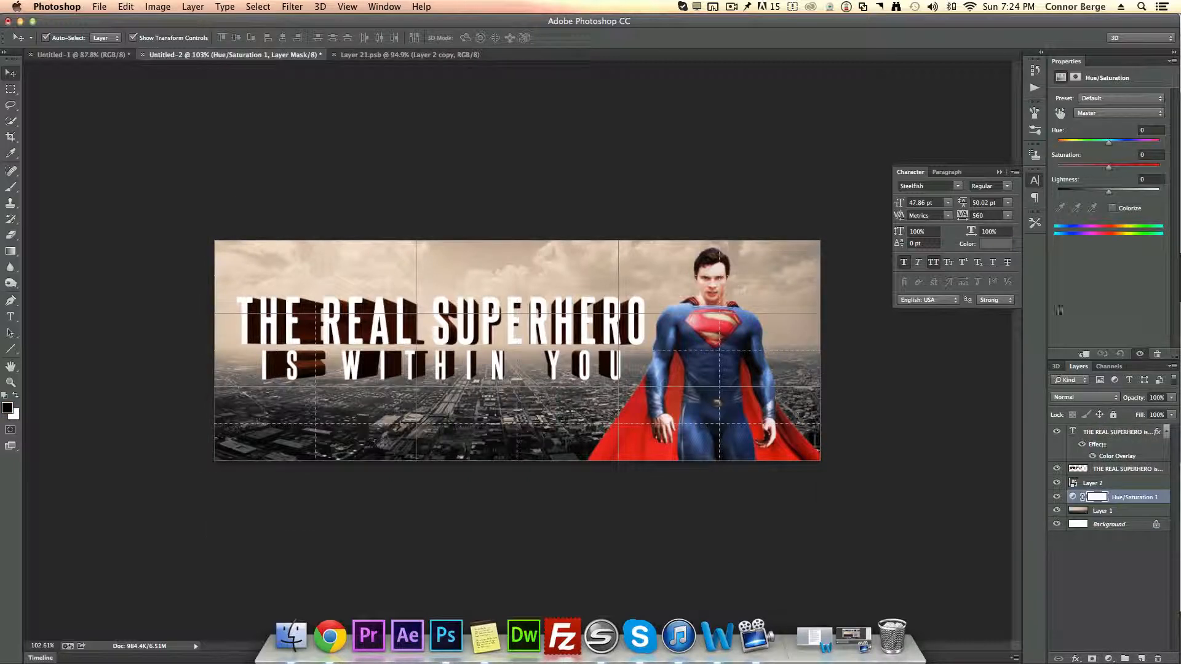
mouse_move(1108, 167)
mouse_down()
mouse_move(1090, 168)
mouse_move(1109, 171)
mouse_up()
click(1142, 567)
click(1124, 497)
key(BackSpace)
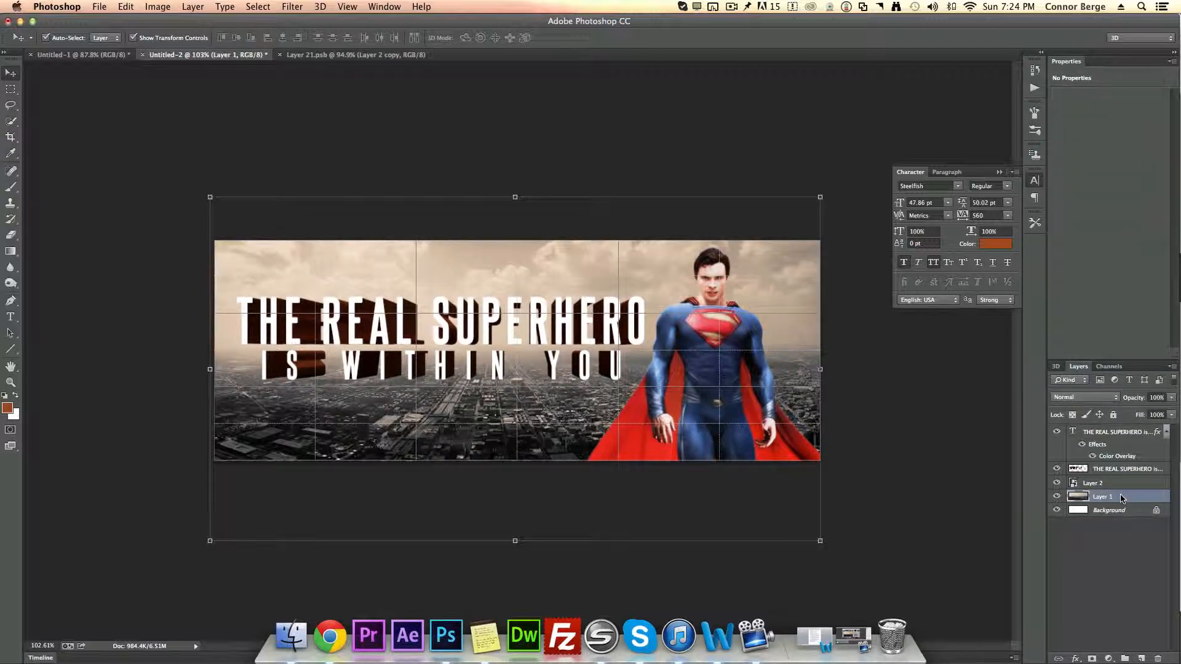
Step: Add a Hue/Saturation adjustment above the Superman layer with saturation set to -48
click(1107, 484)
click(1105, 658)
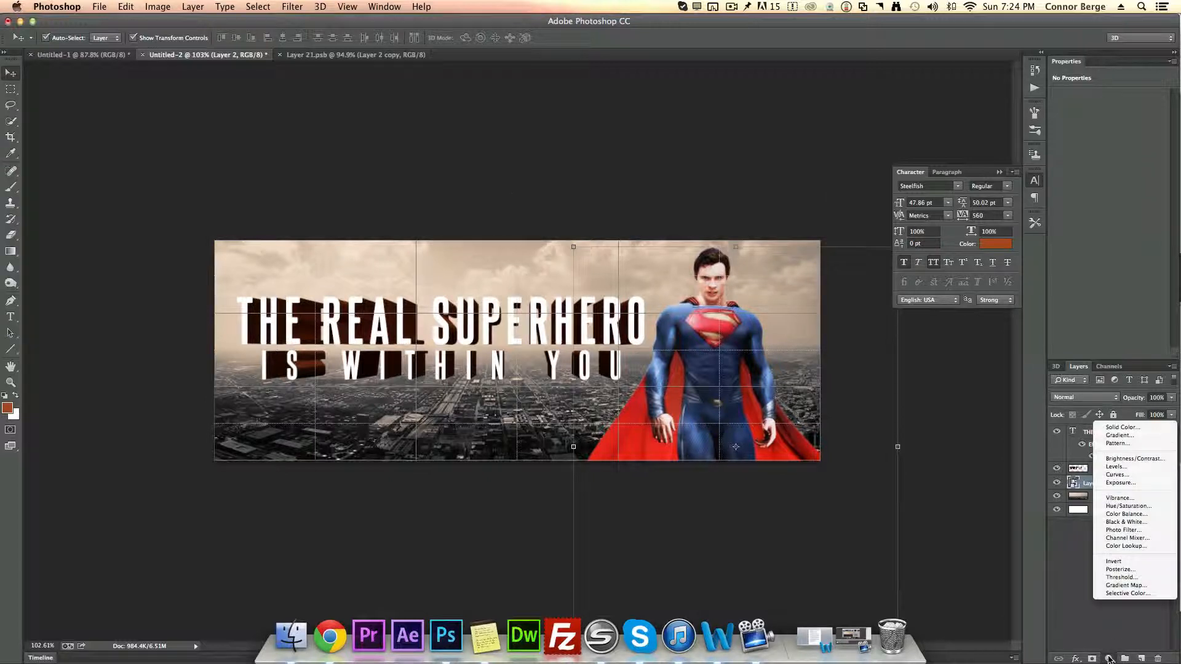
click(1141, 506)
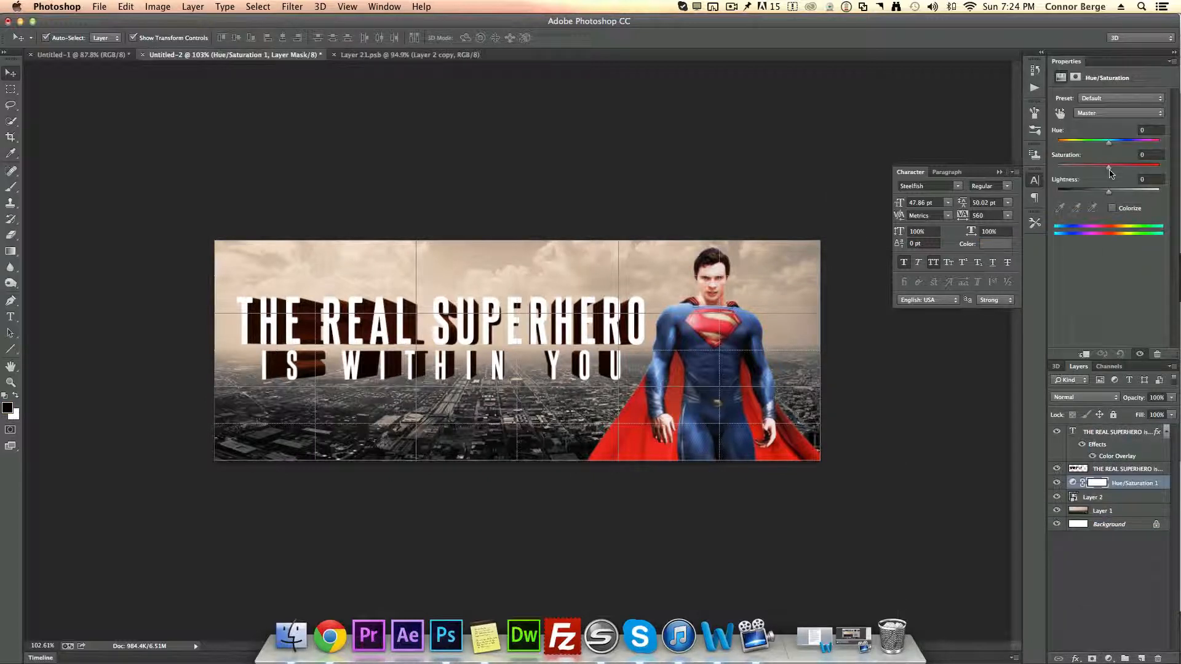
drag(1109, 168, 1086, 170)
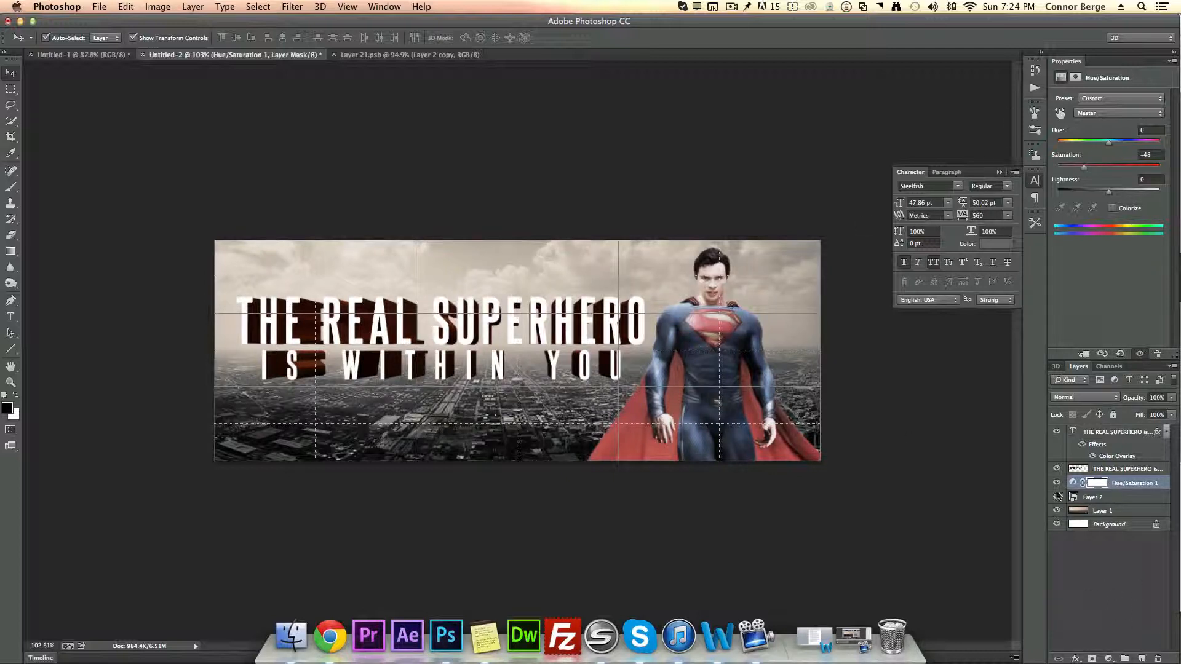
Step: Add a Brightness/Contrast adjustment above it with contrast set to 62
click(1109, 659)
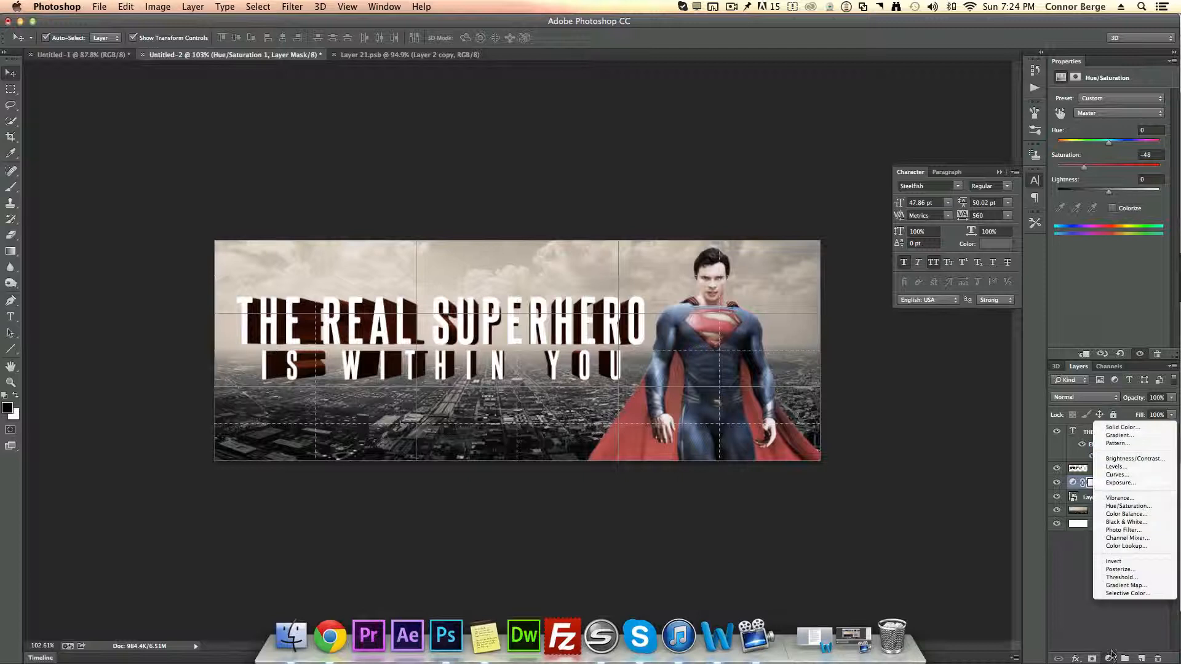
click(1160, 462)
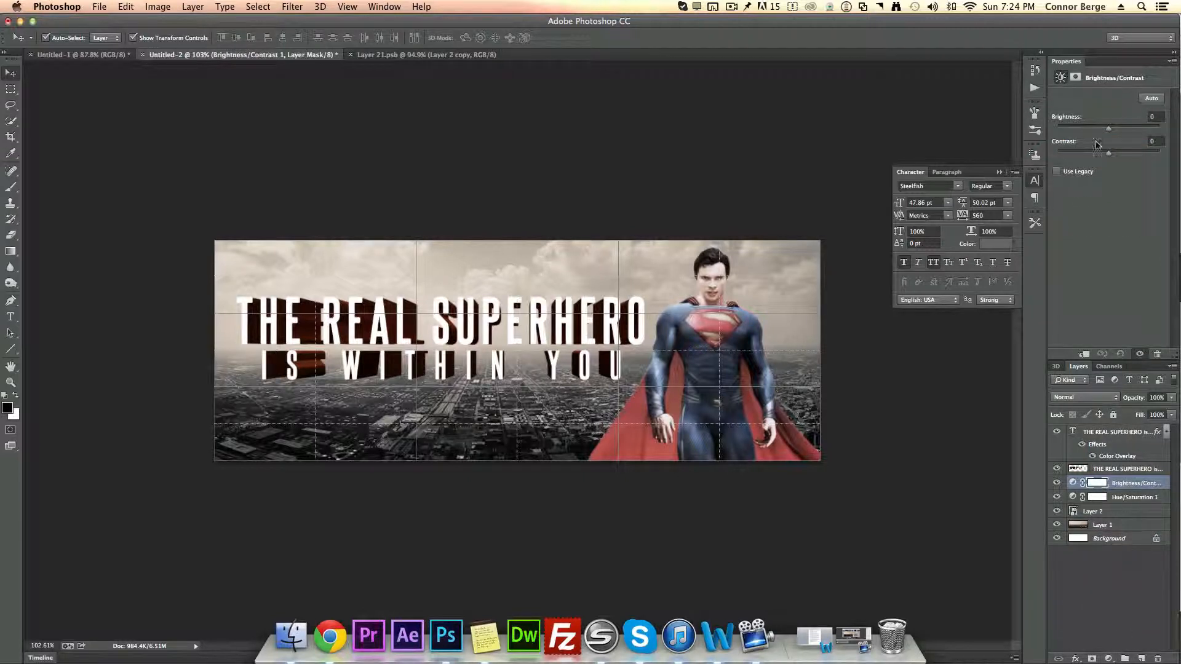
mouse_move(1117, 153)
mouse_down()
mouse_move(1152, 172)
mouse_move(1169, 164)
mouse_move(1137, 154)
mouse_up()
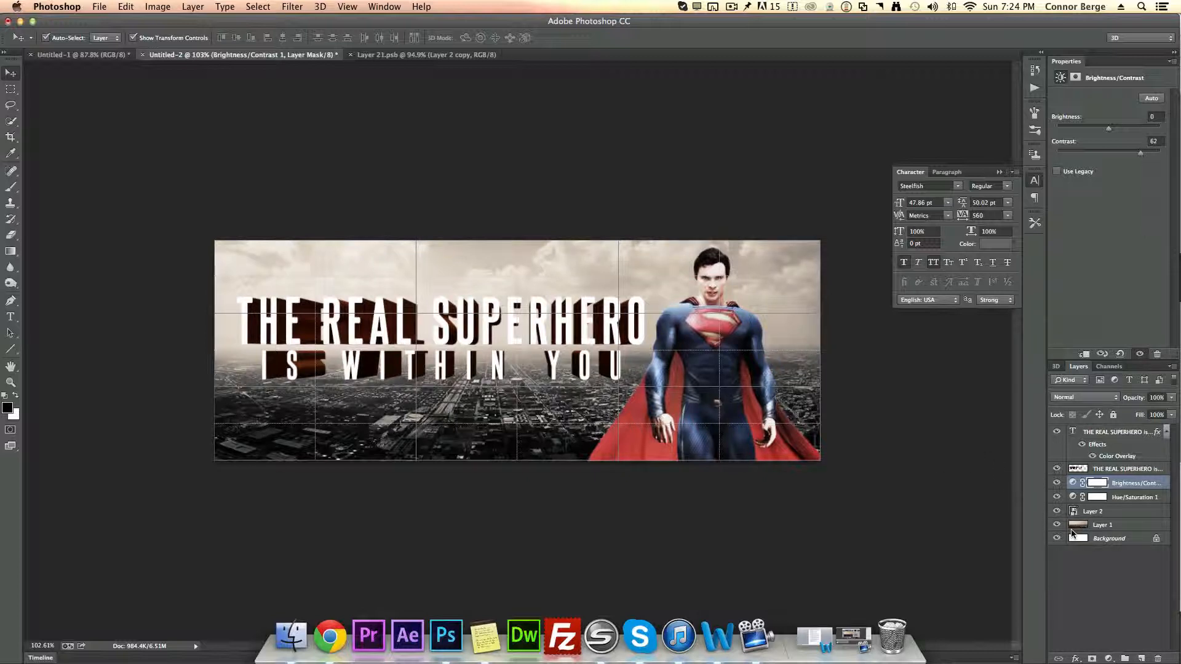
Step: Clip both adjustment layers to the Superman layer and raise the contrast slightly
key(alt)
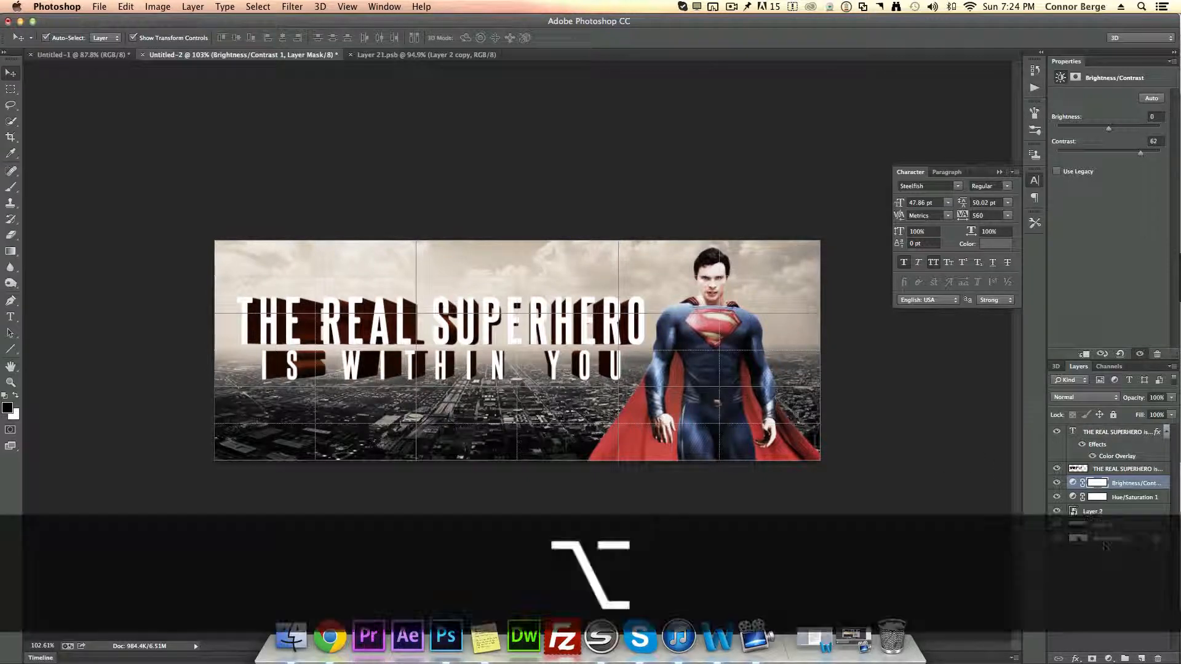
alt+click(1127, 506)
alt+click(1125, 490)
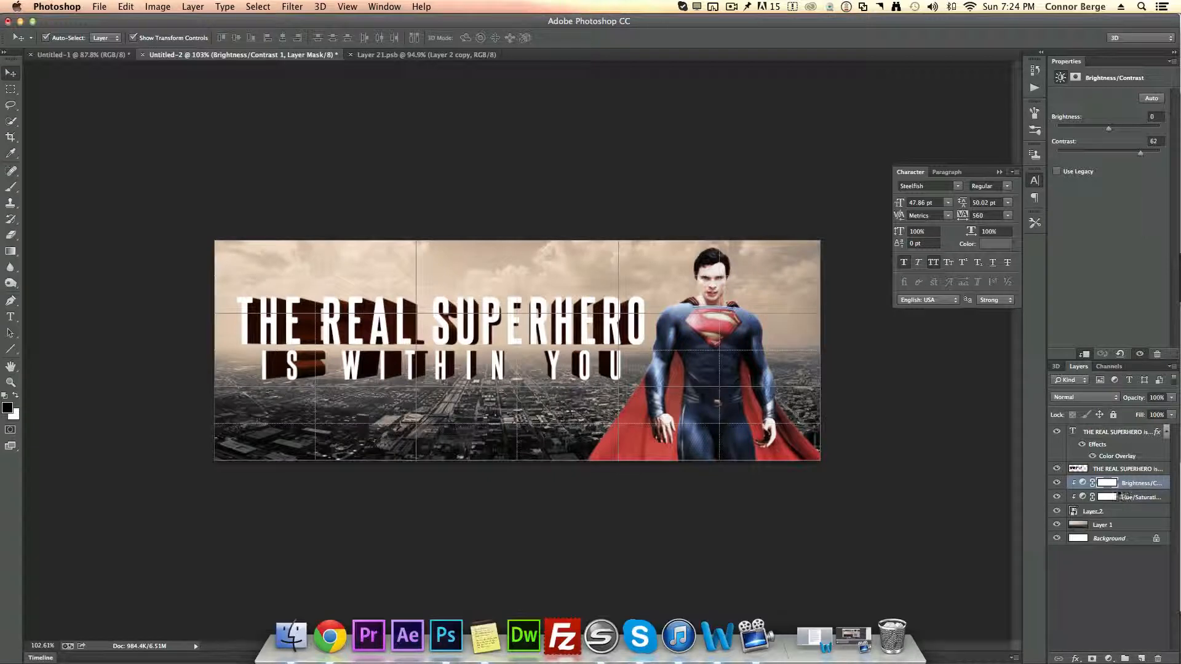
mouse_move(1140, 153)
mouse_down()
mouse_move(1156, 156)
mouse_move(1148, 161)
mouse_up()
Step: Shift the Superman figure a little to the right
click(702, 371)
drag(704, 374, 710, 373)
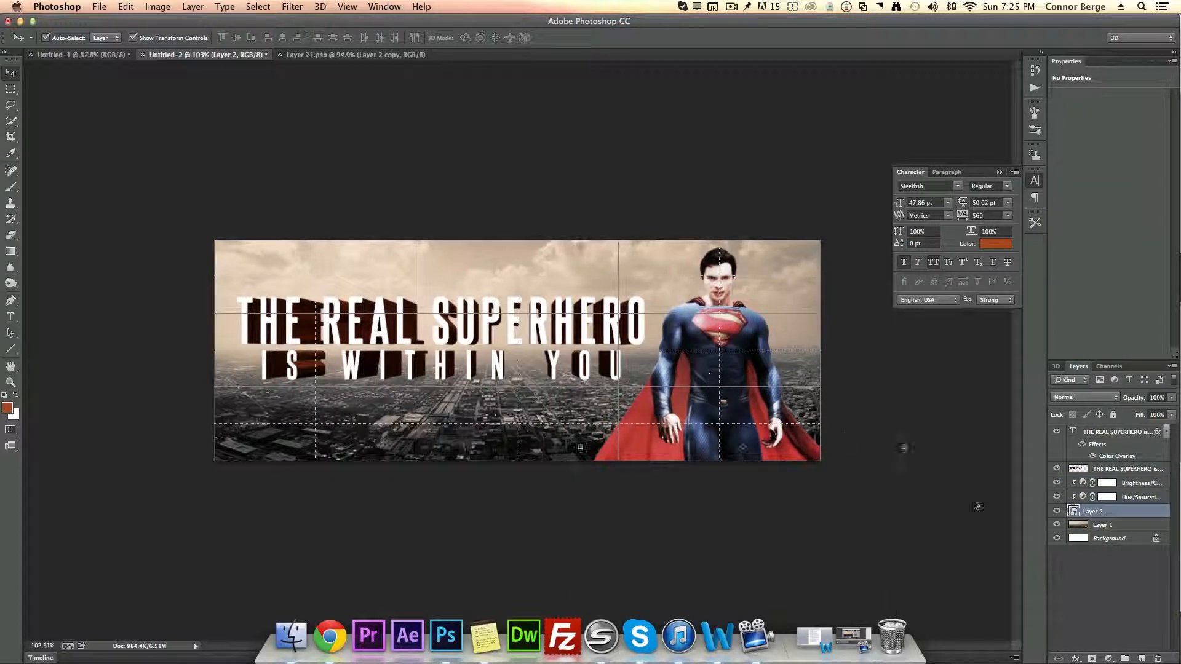
click(1096, 573)
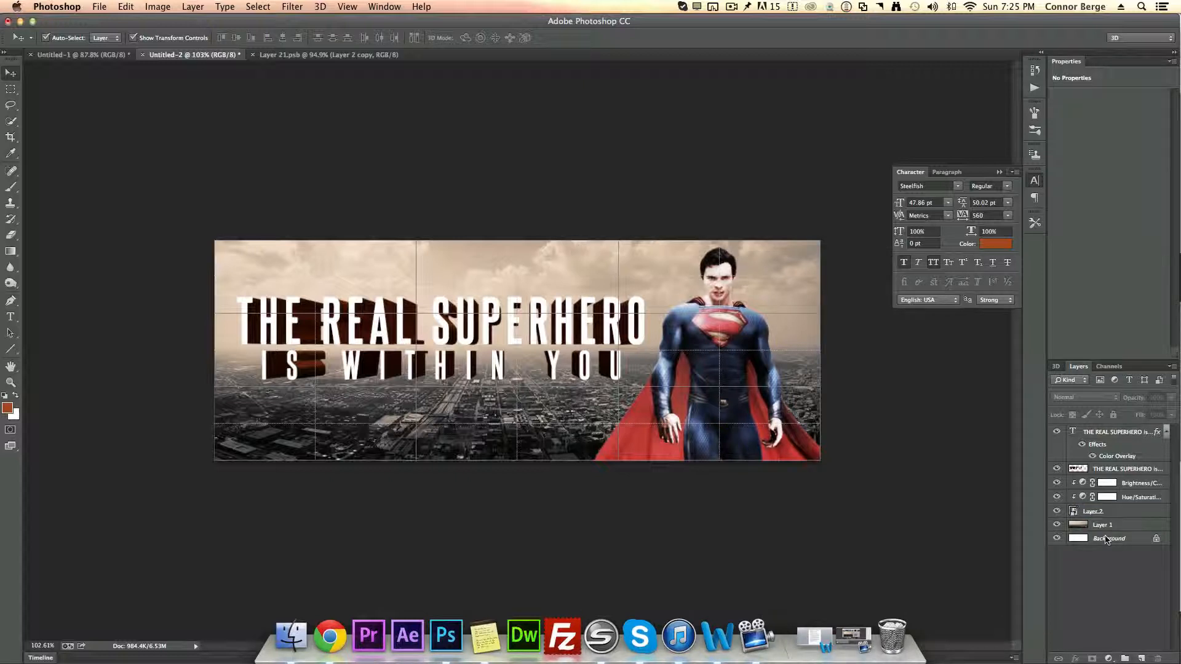
Step: Apply Lens Blur with radius 19 to the city wallpaper layer
click(1120, 526)
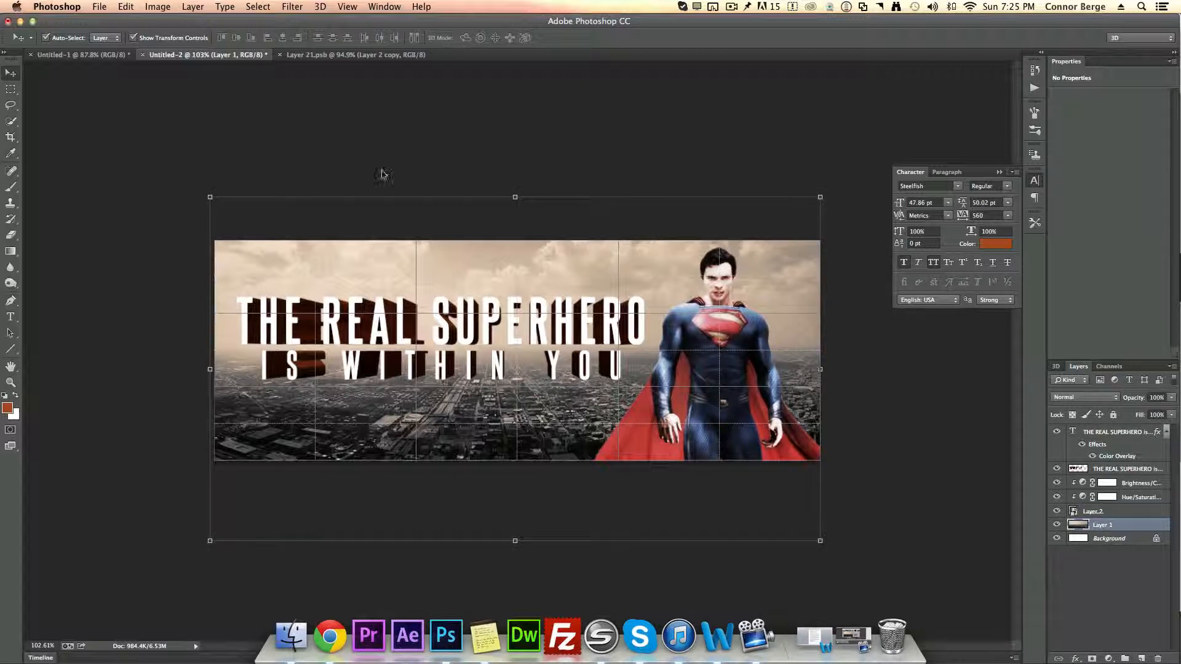
click(290, 7)
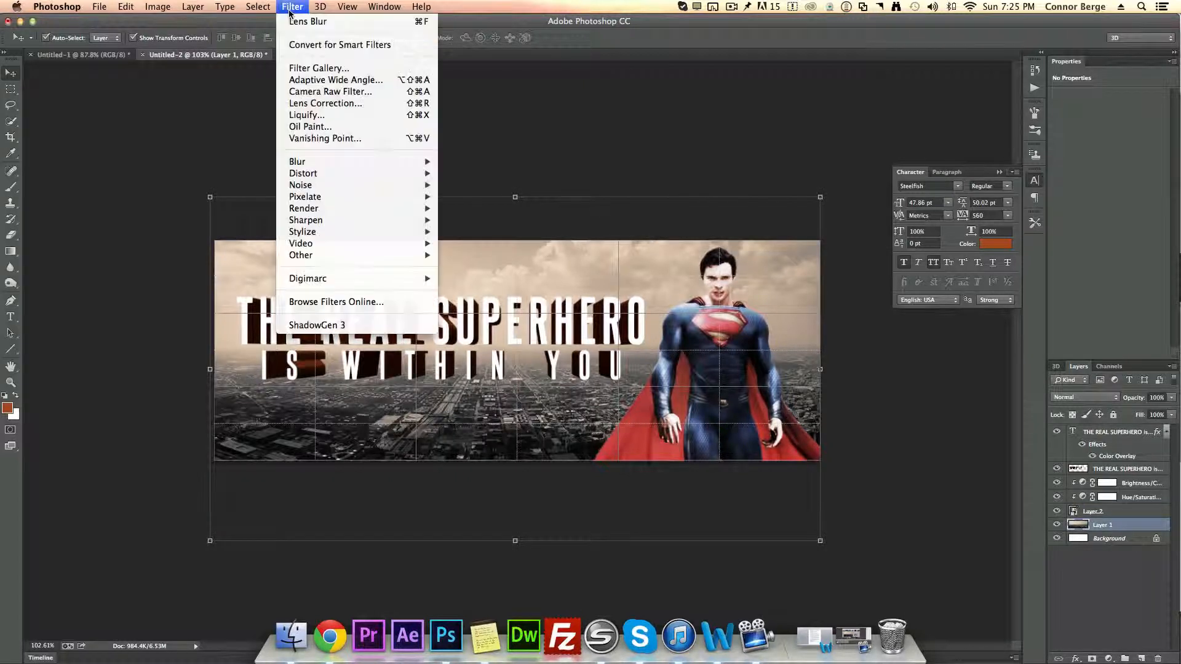
mouse_move(316, 162)
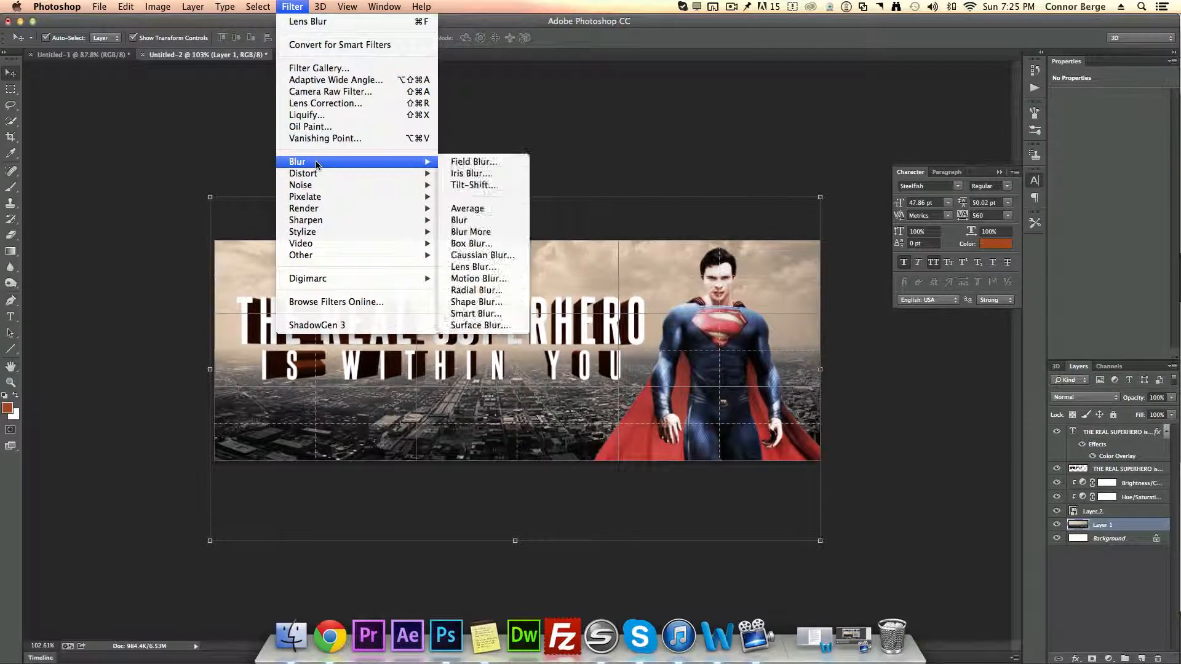
click(486, 267)
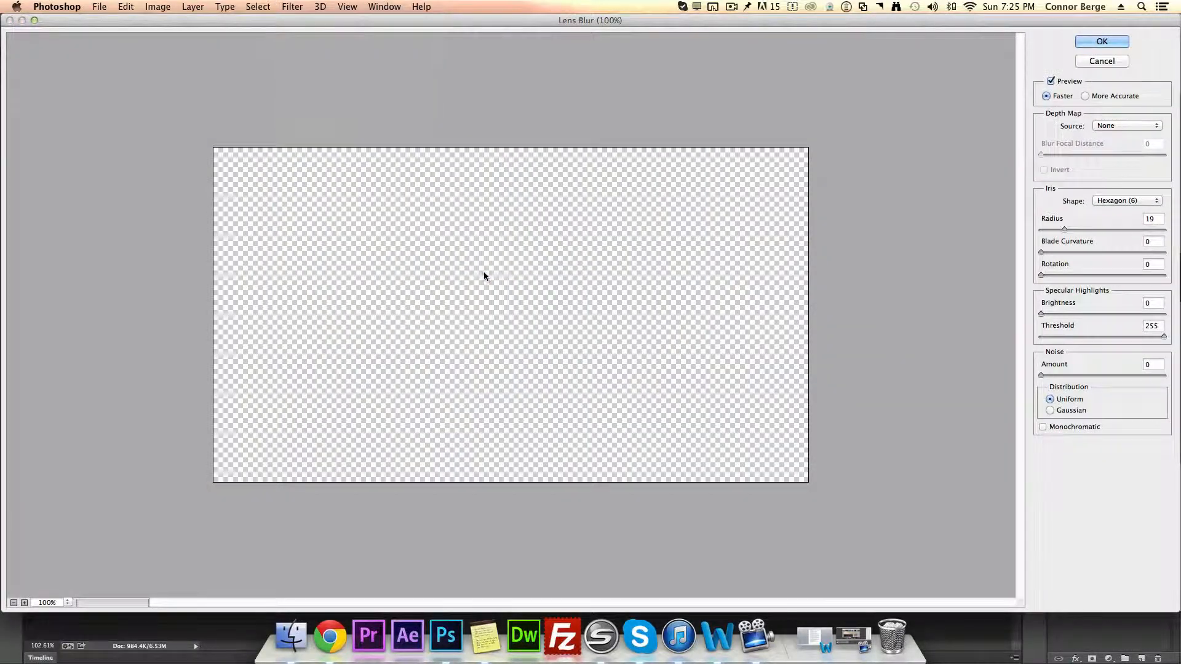
click(1101, 41)
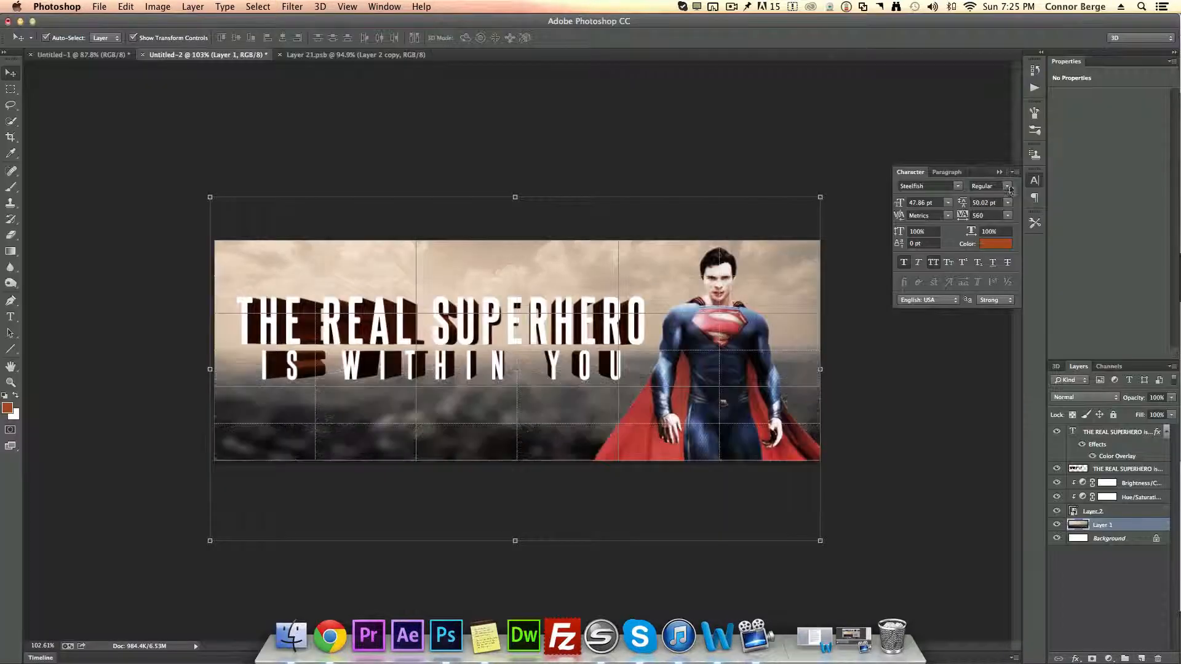
click(1107, 613)
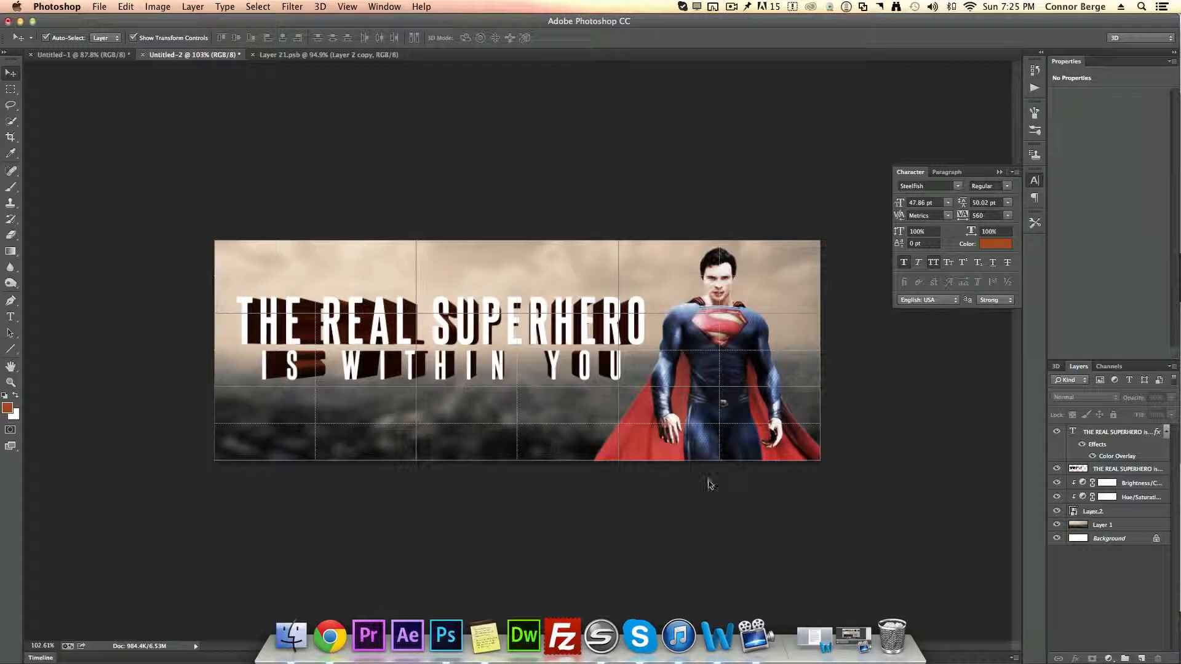
Step: Add a Hue/Saturation adjustment clipped to the extruded text, colorized with hue 18 and saturation 25
click(1128, 474)
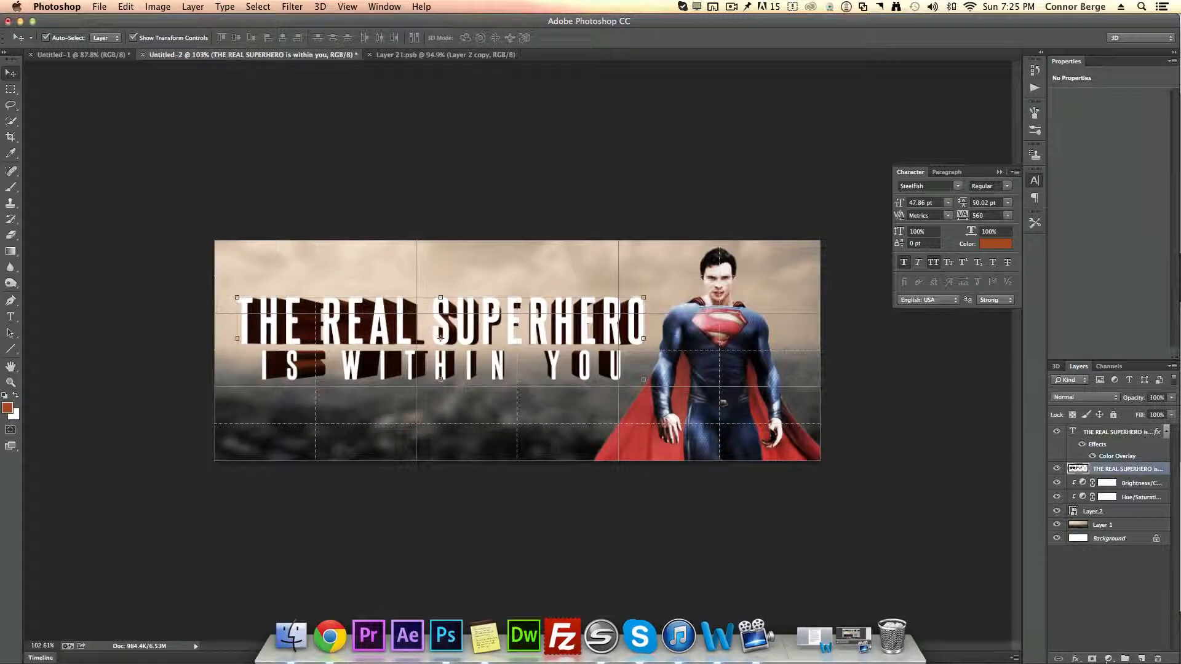
click(1104, 658)
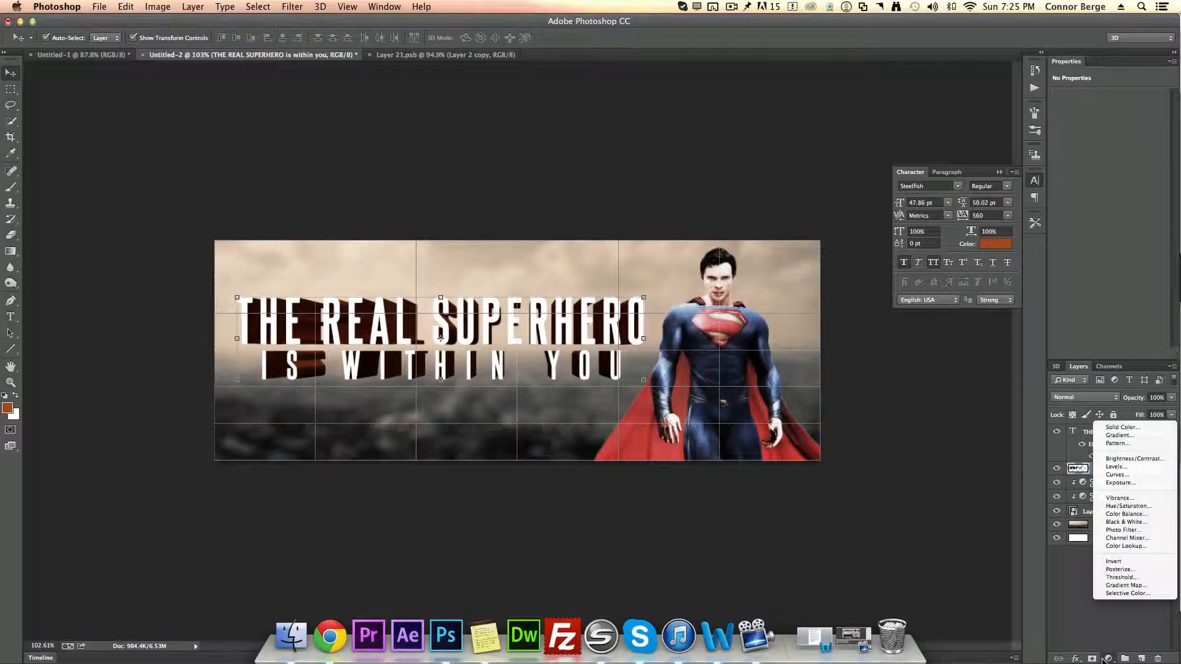
click(1143, 507)
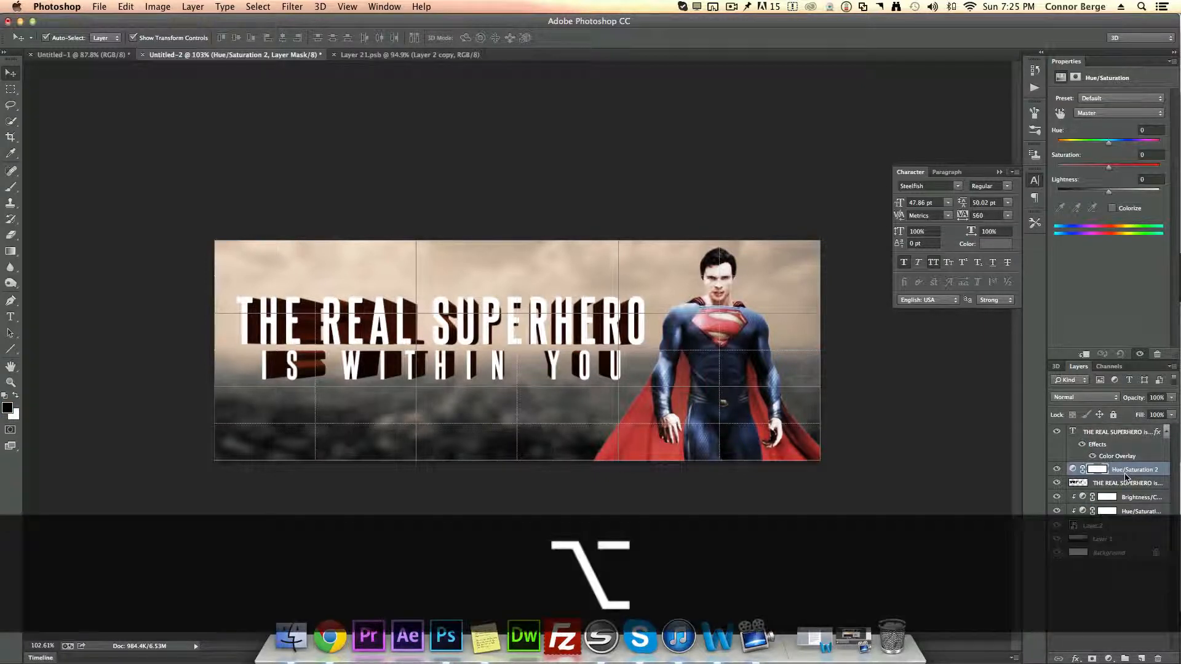
alt+click(1126, 477)
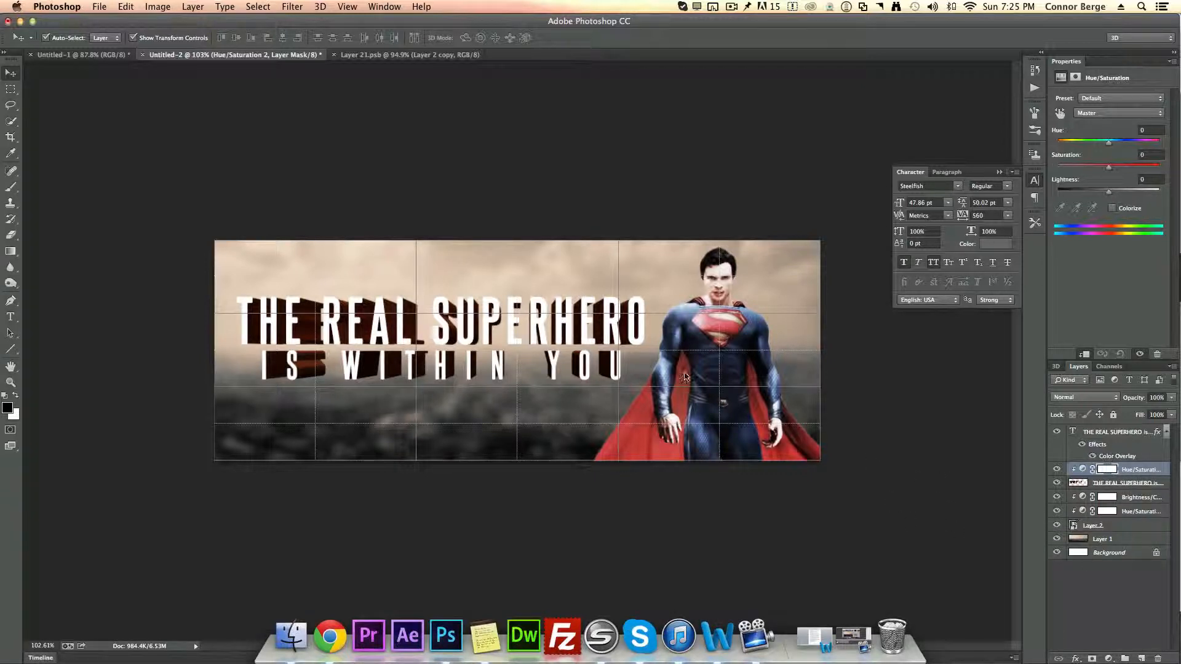
drag(1109, 168, 1160, 168)
drag(1037, 191, 1108, 181)
click(1112, 209)
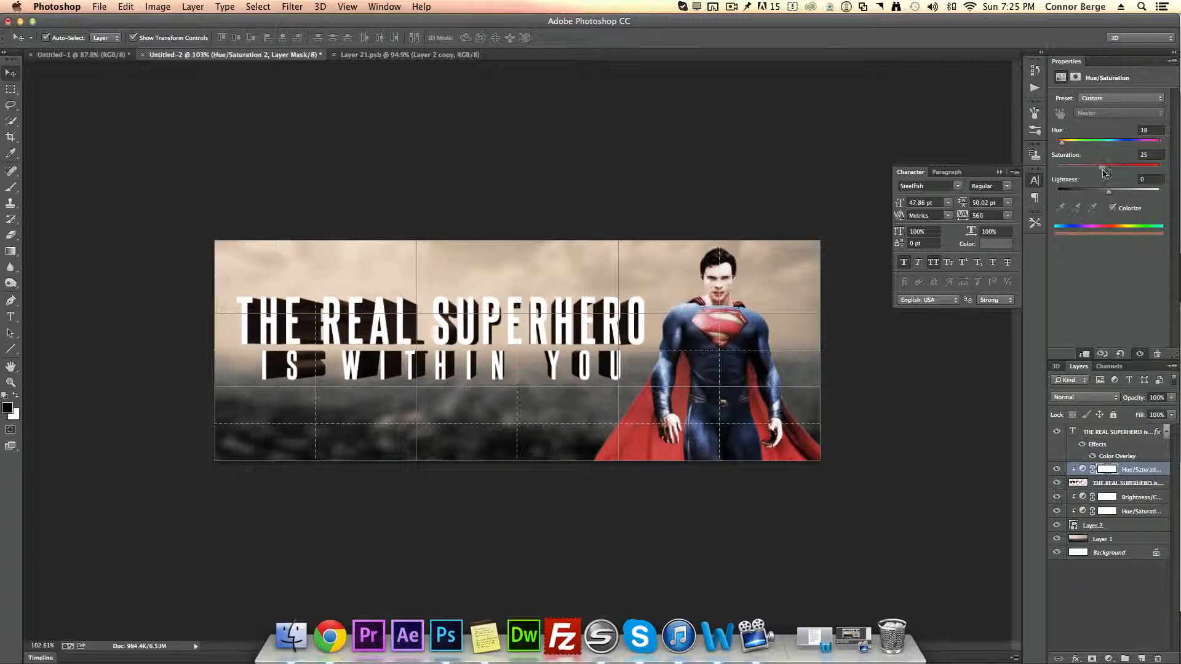
Step: Fine-tune the hue and saturation sliders of the extruded text's colorize adjustment, then deselect it
drag(1106, 175, 1122, 177)
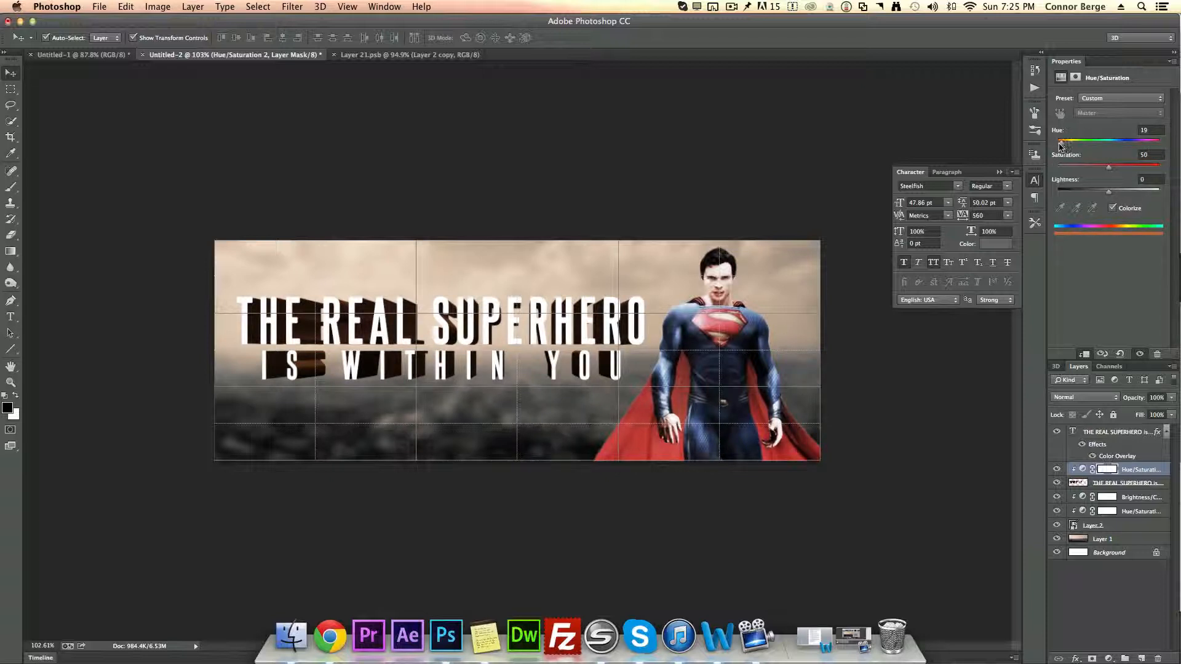
drag(1059, 145, 1055, 147)
click(1141, 586)
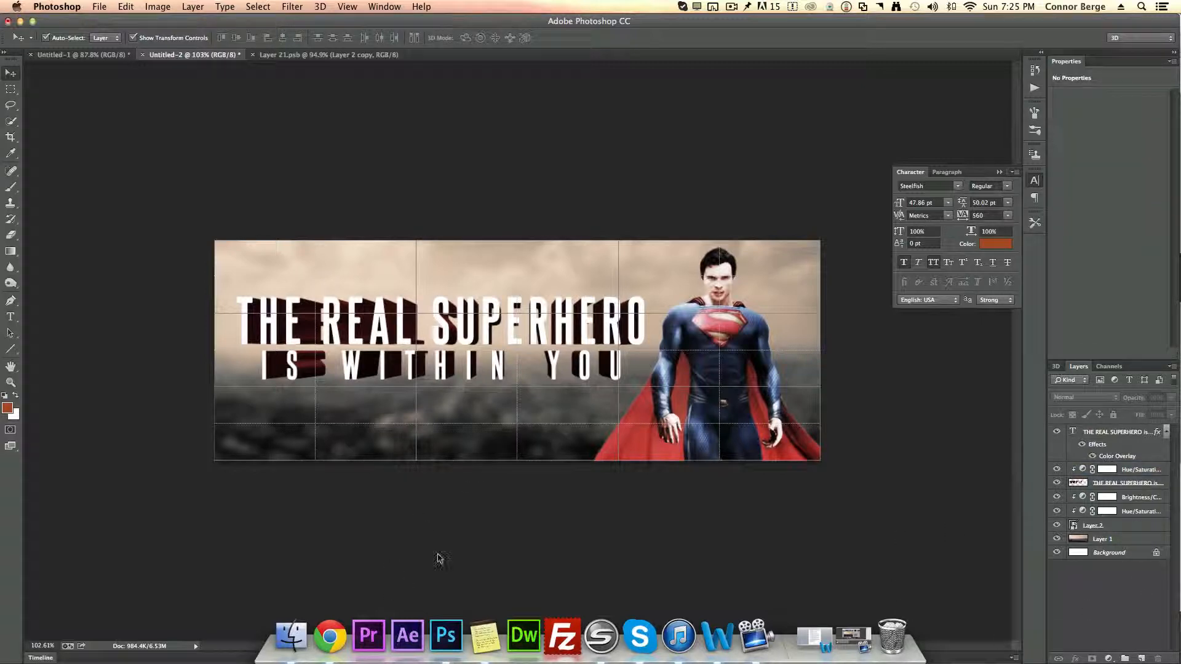
Step: Switch to Chrome, open a brushed metal texture from the metal texture image results and copy the image
click(330, 636)
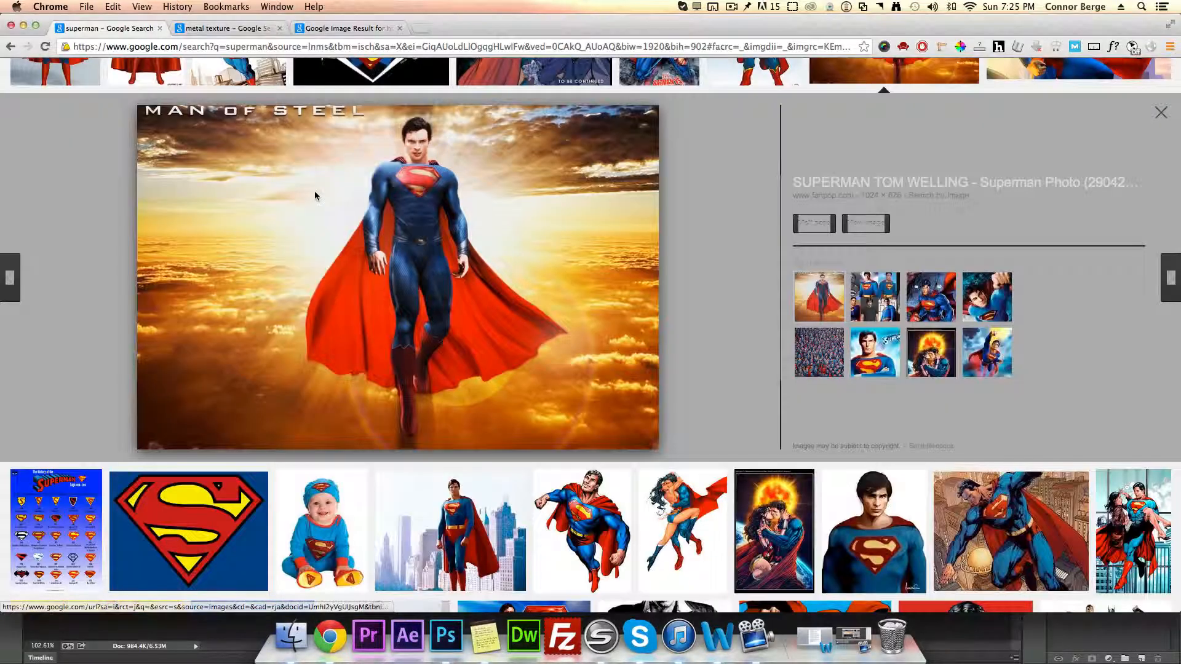
click(239, 29)
scroll(52, 302, down, 3)
scroll(53, 298, down, 3)
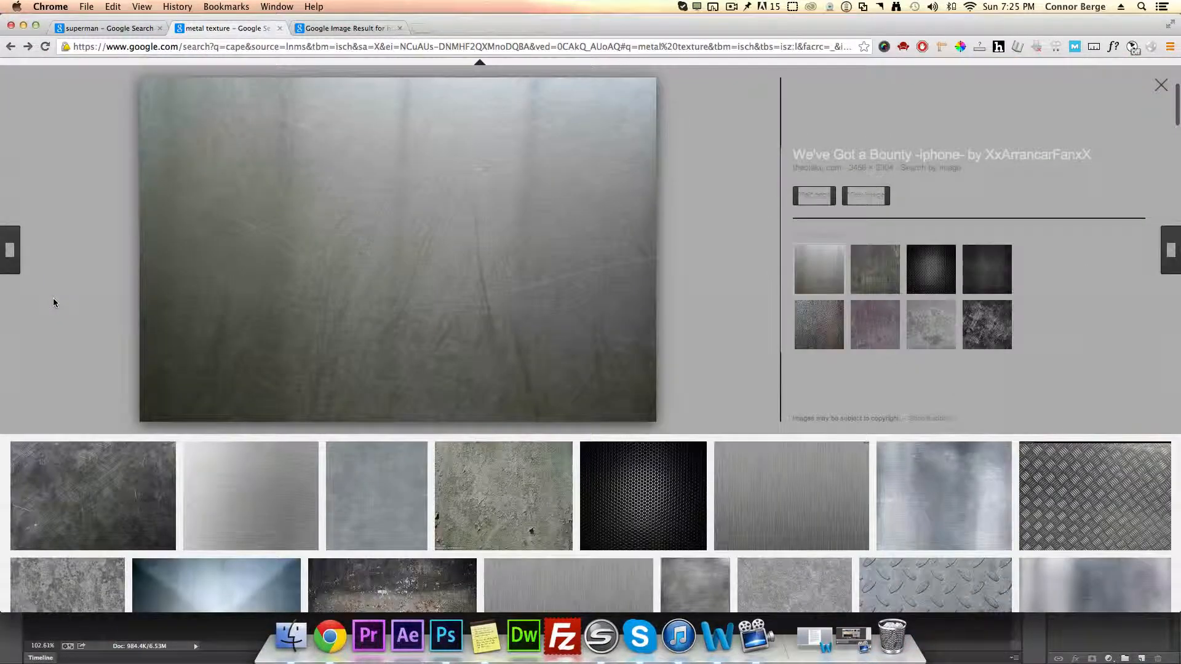
scroll(60, 296, up, 6)
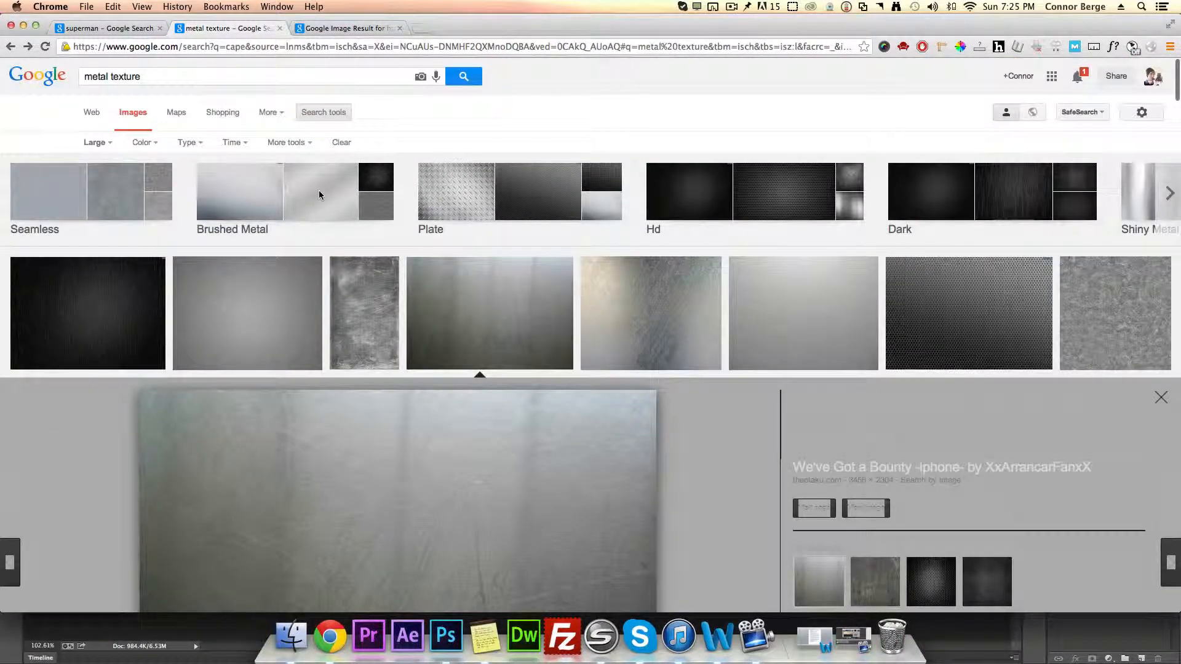
click(319, 195)
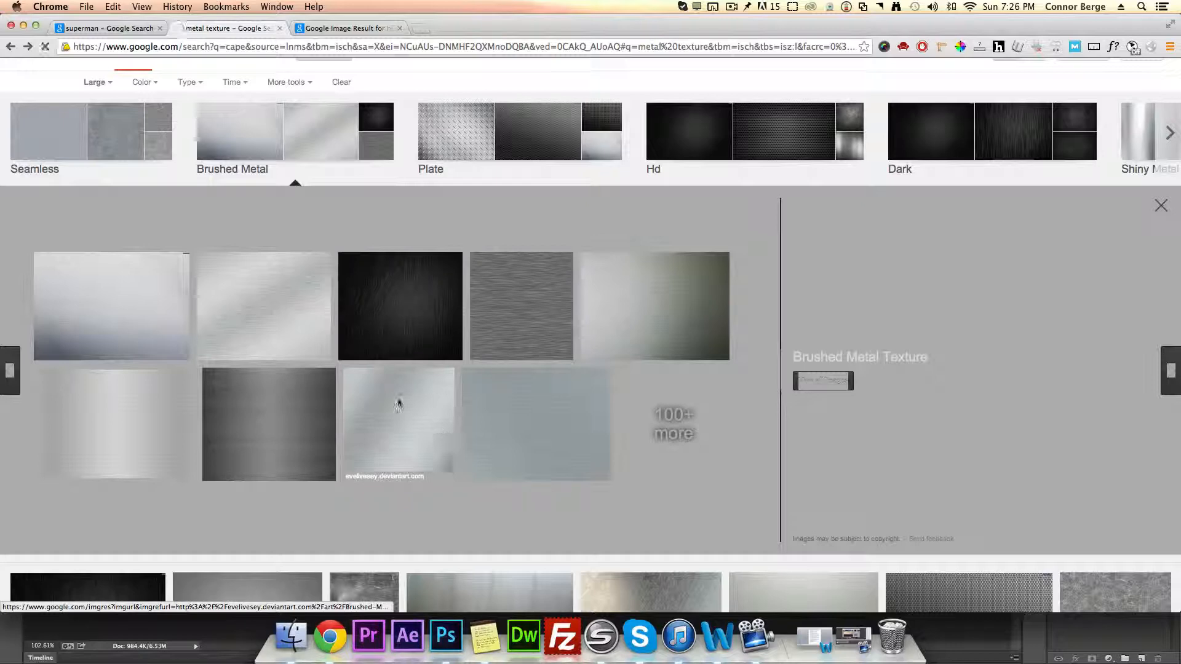
click(398, 403)
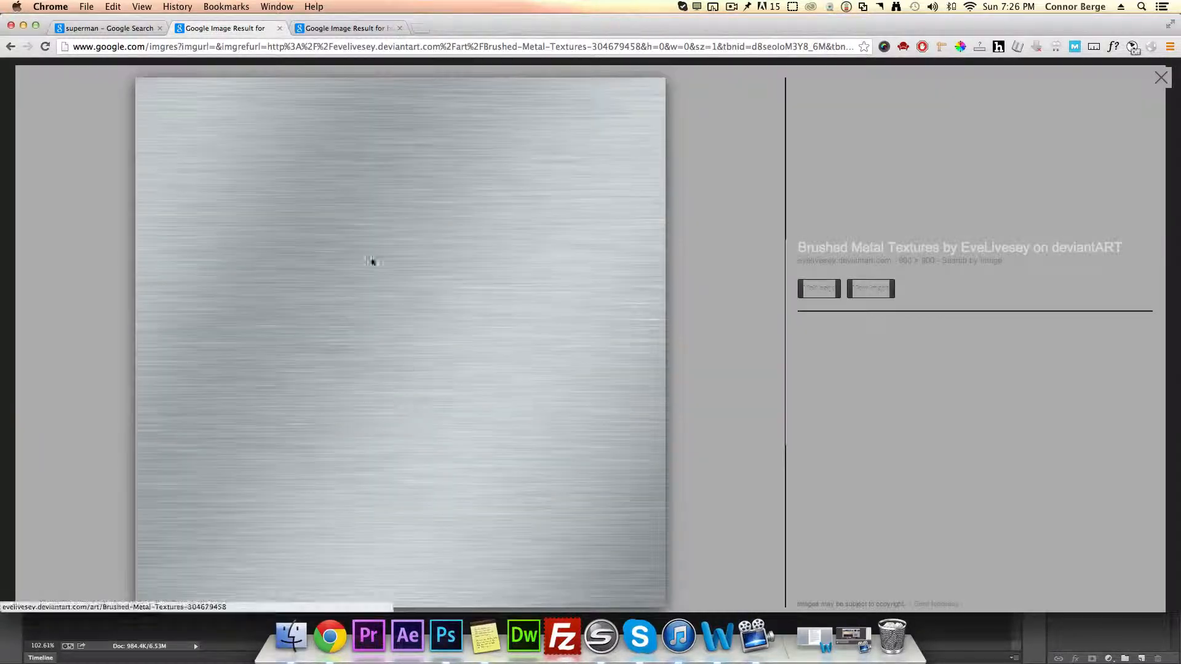
click(369, 273)
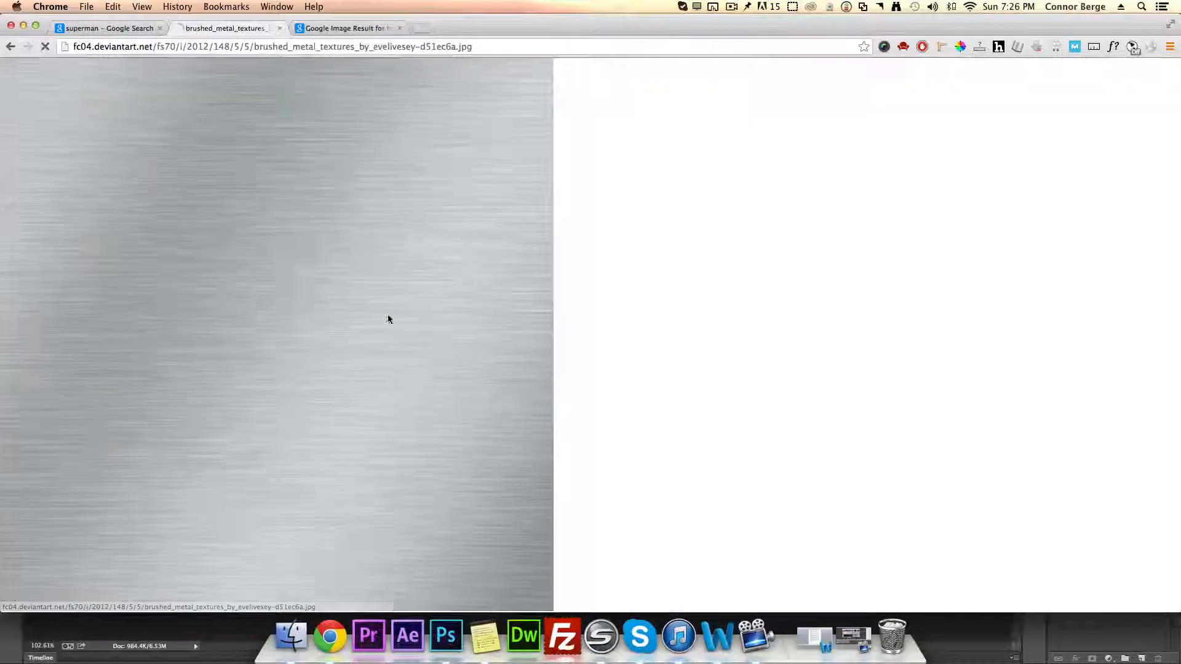
right_click(291, 269)
click(326, 303)
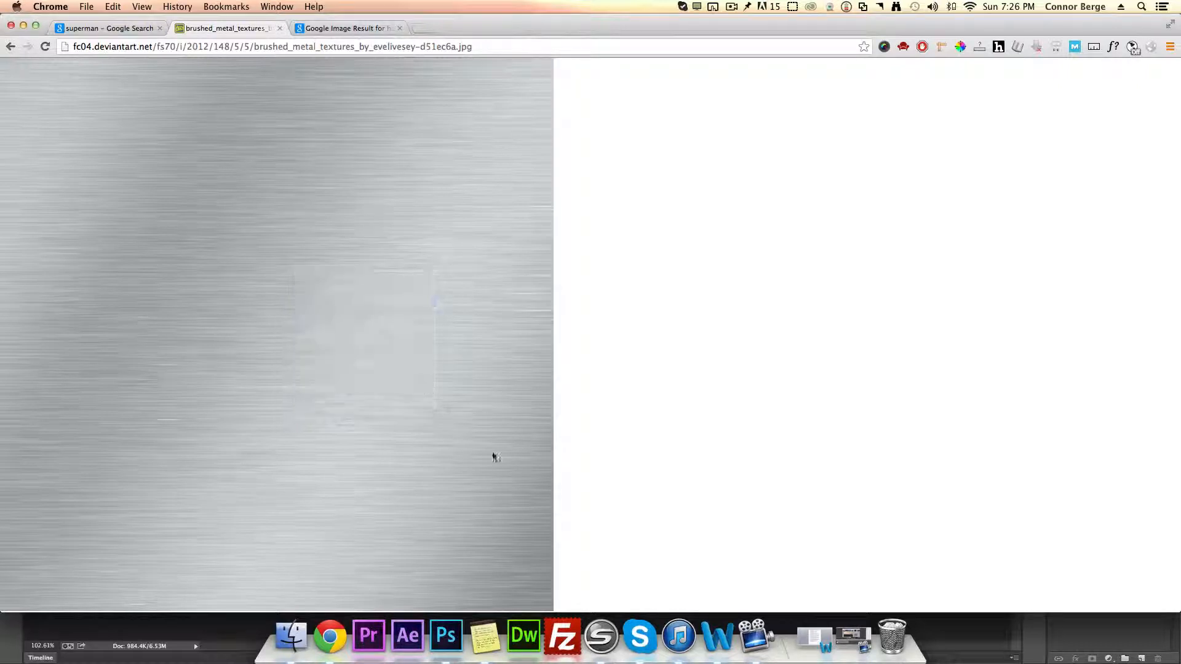
Step: Paste the brushed metal texture above the city wallpaper layer and scale it to cover the whole canvas
click(445, 636)
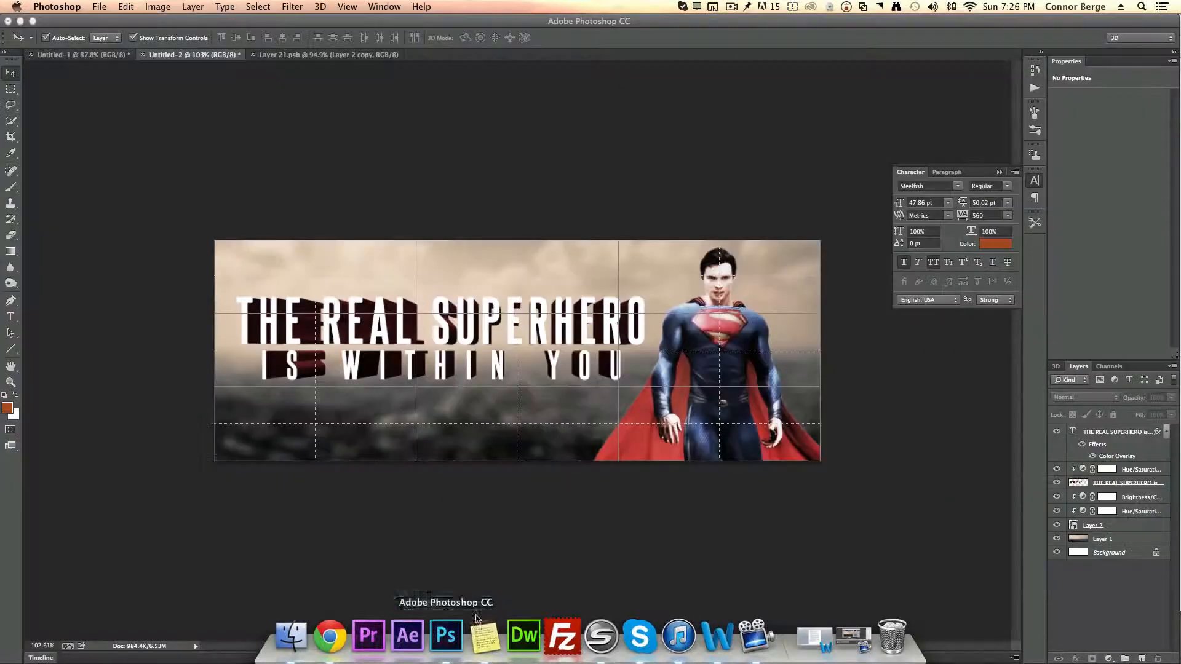
click(1118, 542)
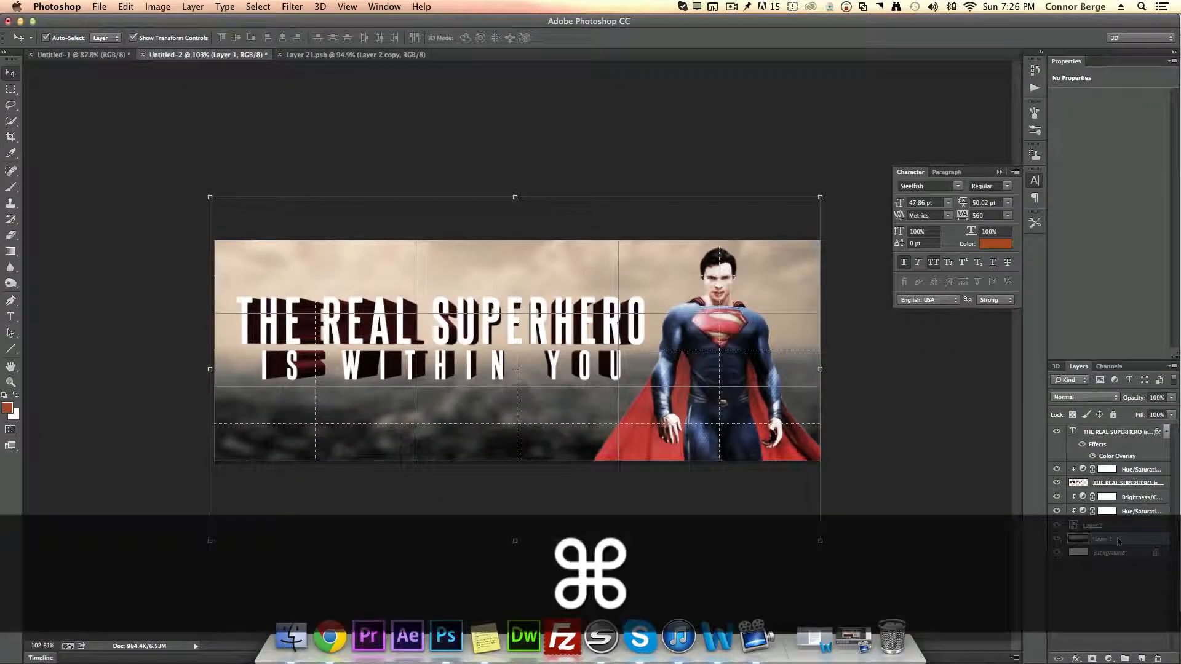
key(super+v)
drag(800, 241, 824, 218)
drag(228, 214, 196, 181)
click(616, 38)
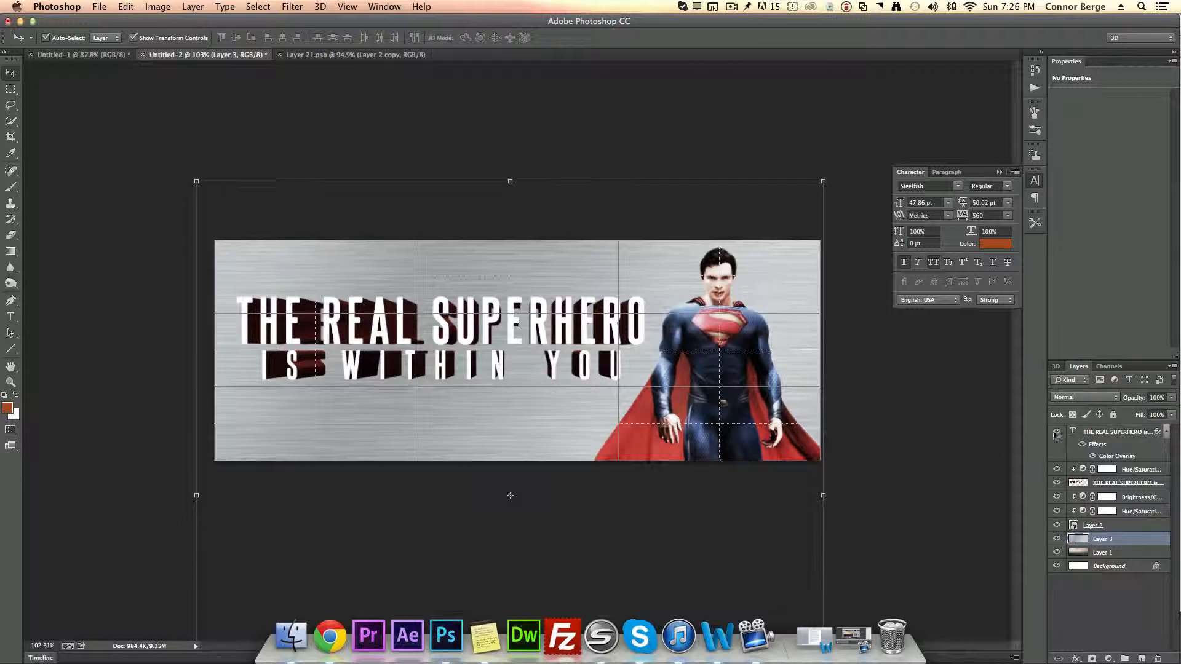
Step: Cycle through blend modes for the metal texture layer and settle on Color Burn
click(1083, 400)
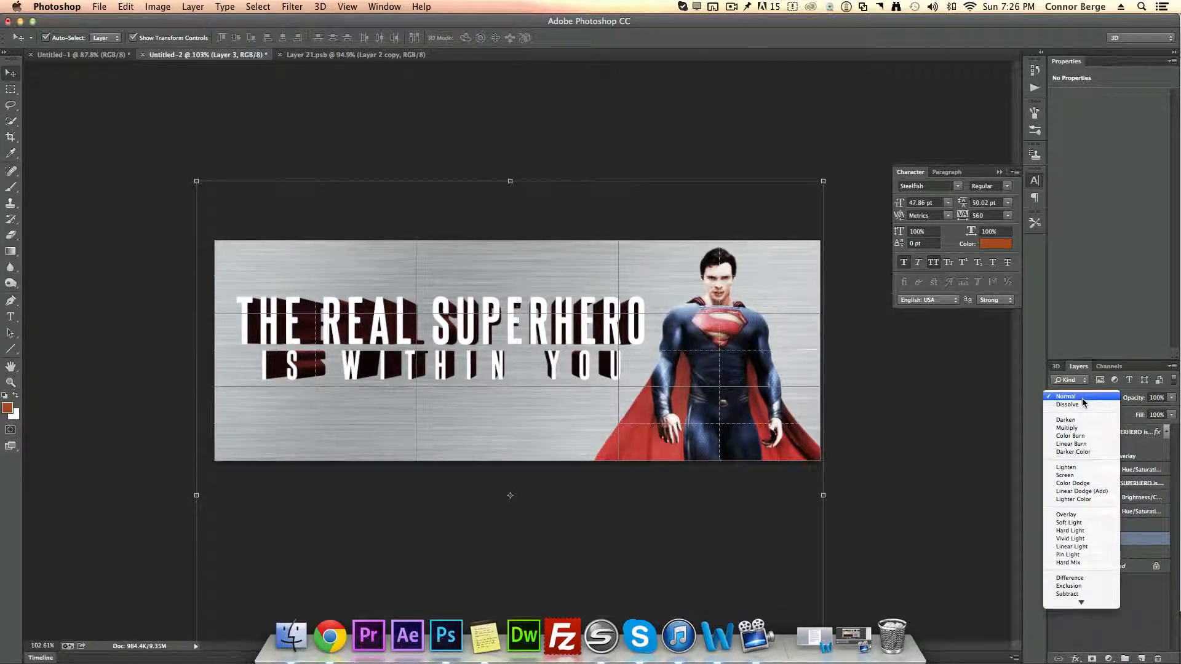
click(1084, 421)
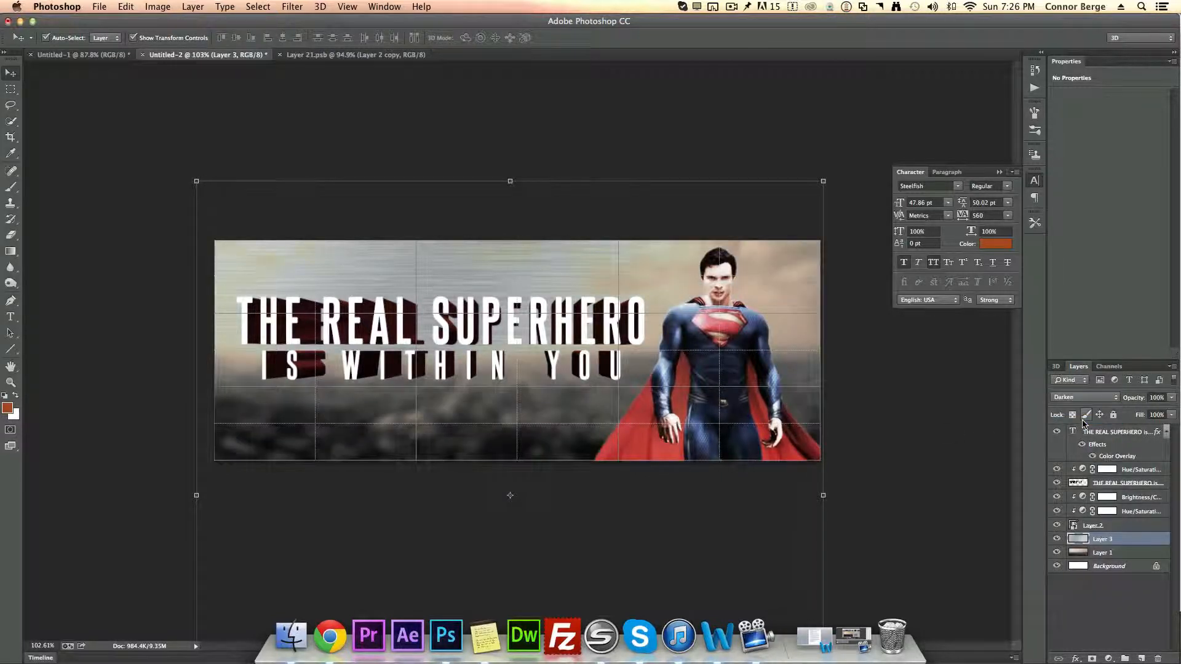
key(shift)
key(shift+plus)
key(shift+plus)
key(shift+plus)
key(shift+plus)
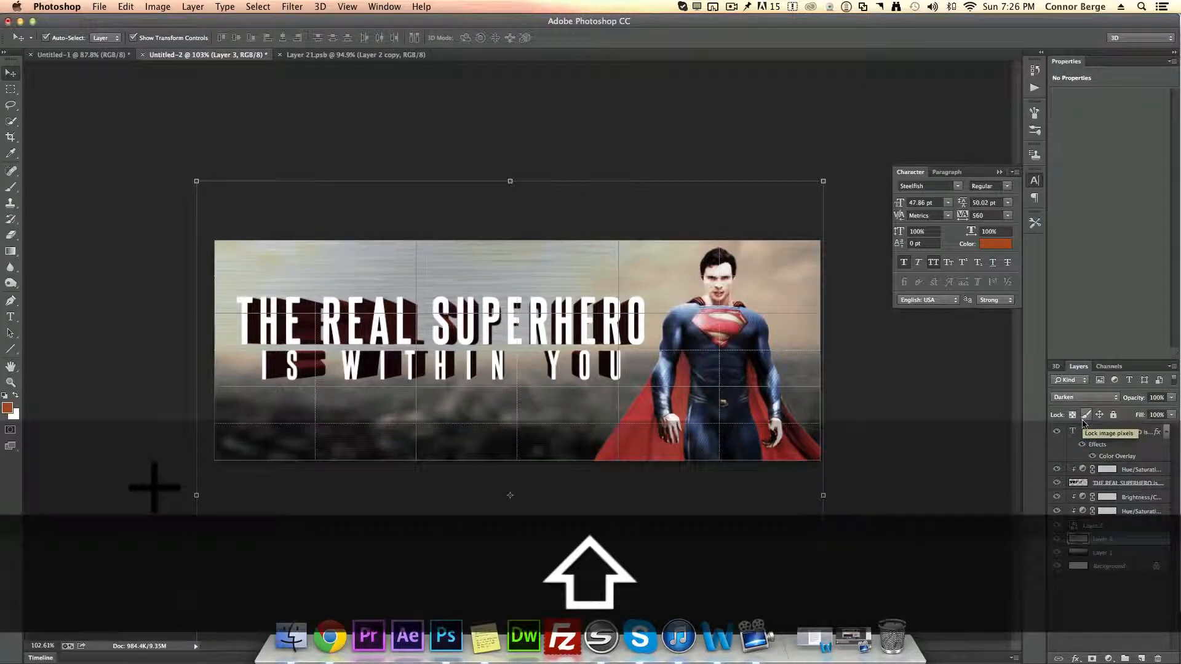
key(shift+plus)
key(shift+plus)
key(shift+plus)
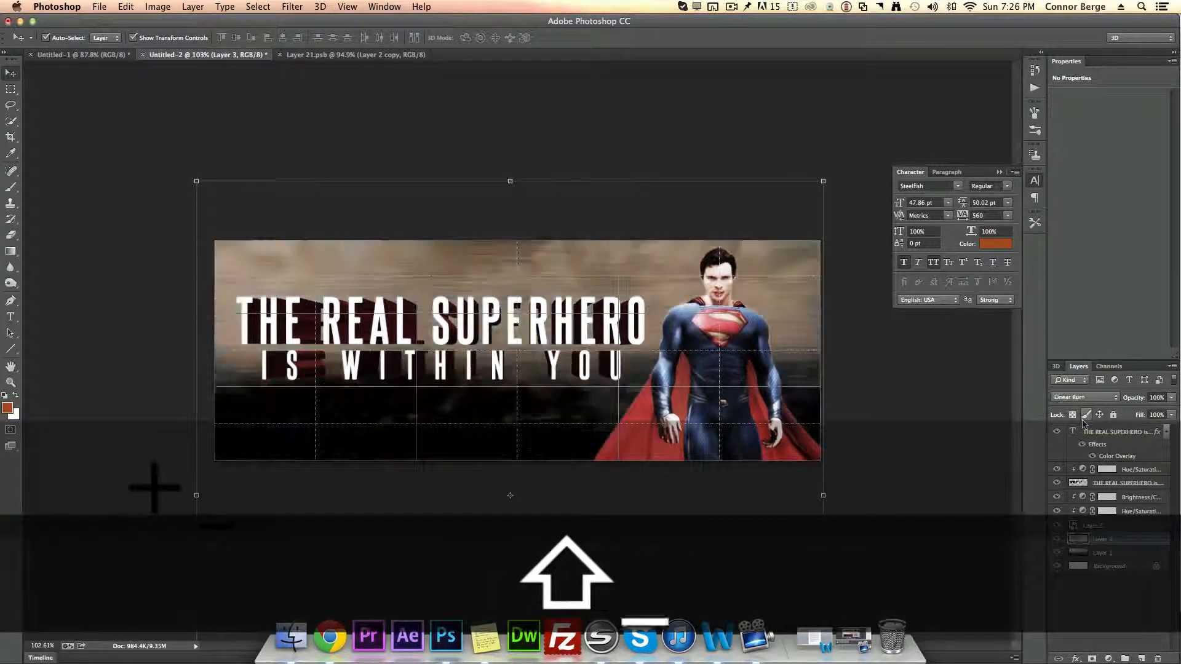
key(shift+plus)
key(shift+plus)
key(shift+plus)
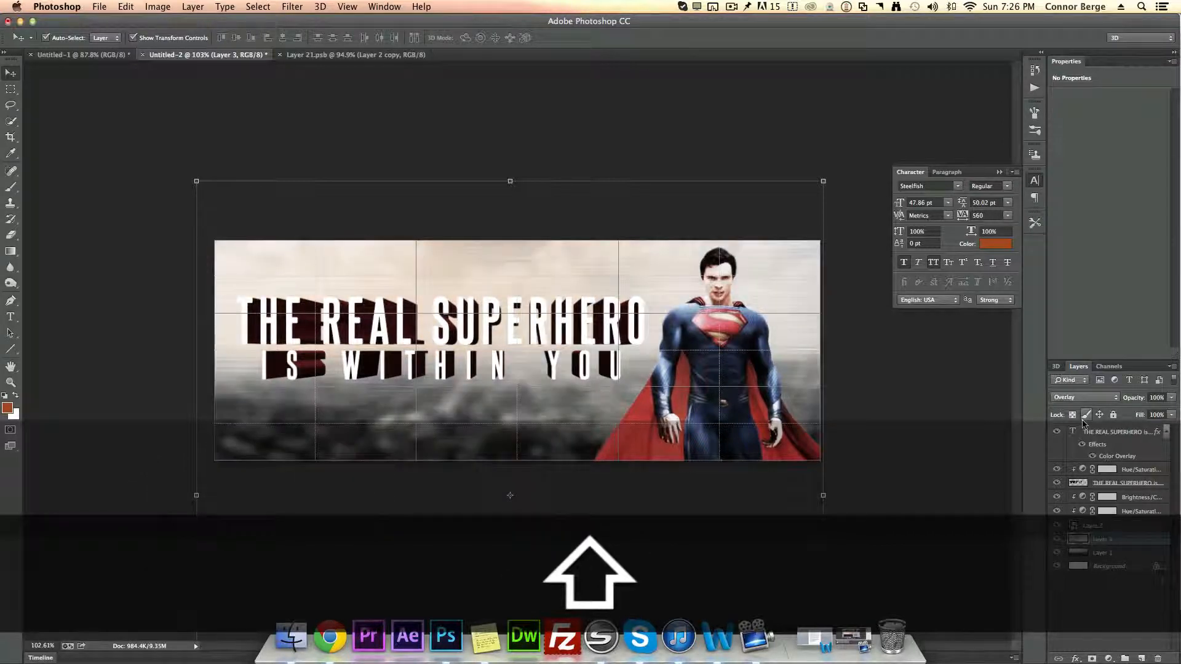
key(shift+plus)
key(shift+plus)
key(shift+plus)
key(shift+plus)
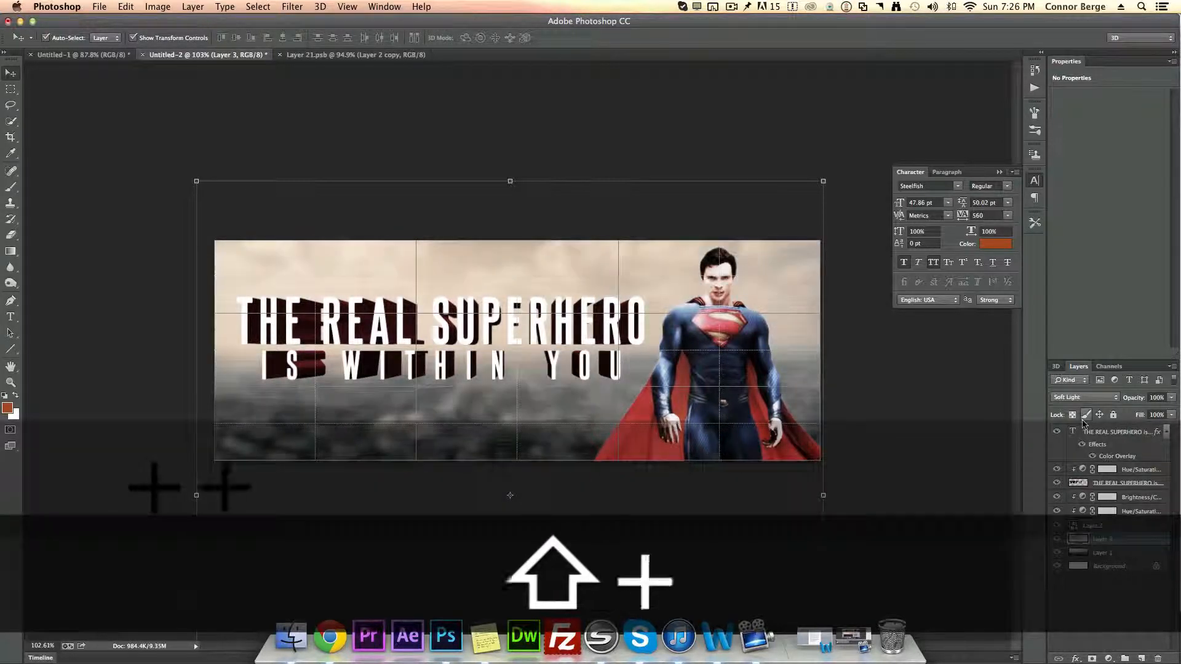
key(shift+plus)
key(shift+plus)
key(shift+plus)
key(shift+plus)
key(shift+plus)
key(shift+plus)
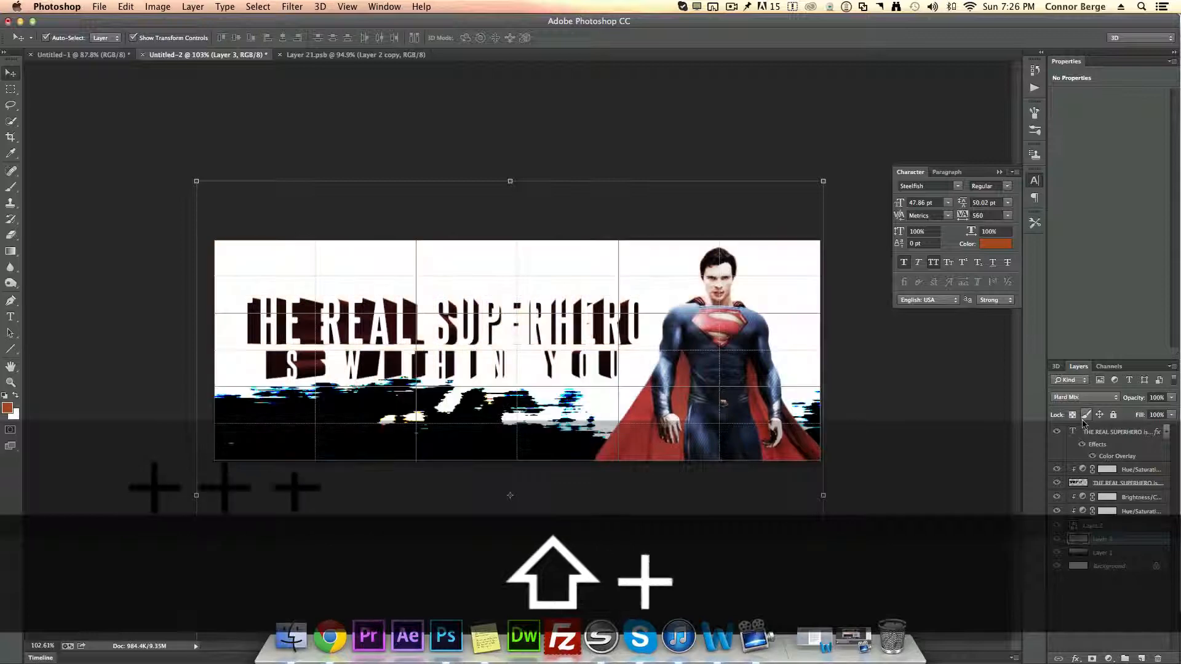
key(shift+plus)
key(shift+plus)
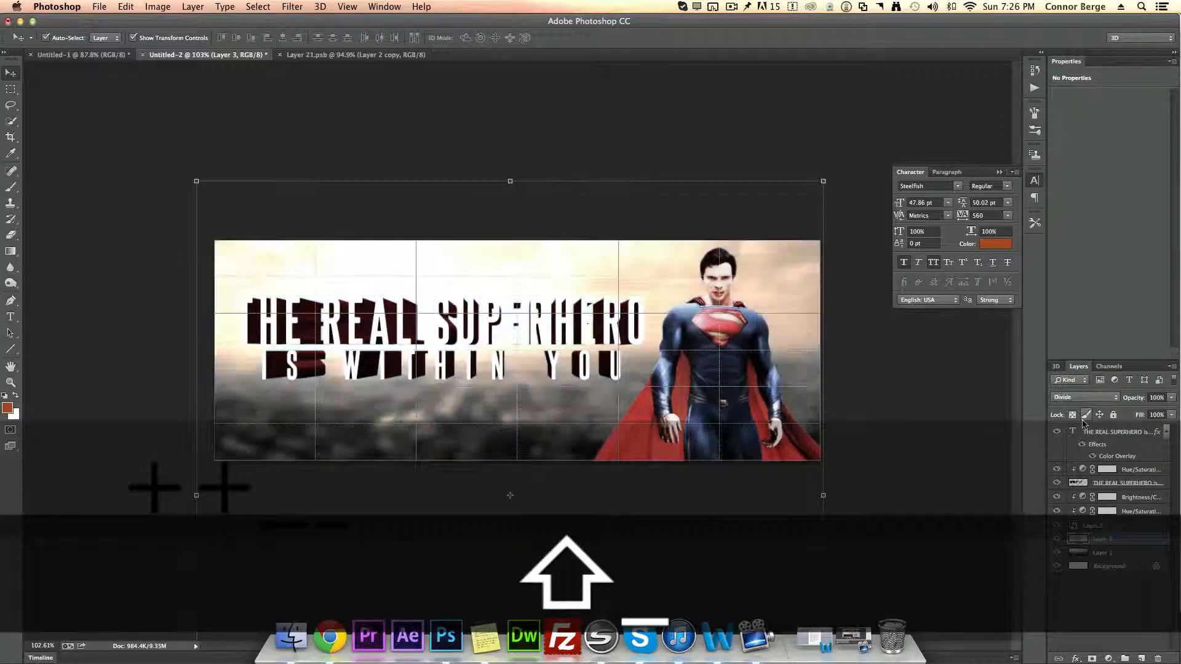
key(shift+minus)
key(shift+minus)
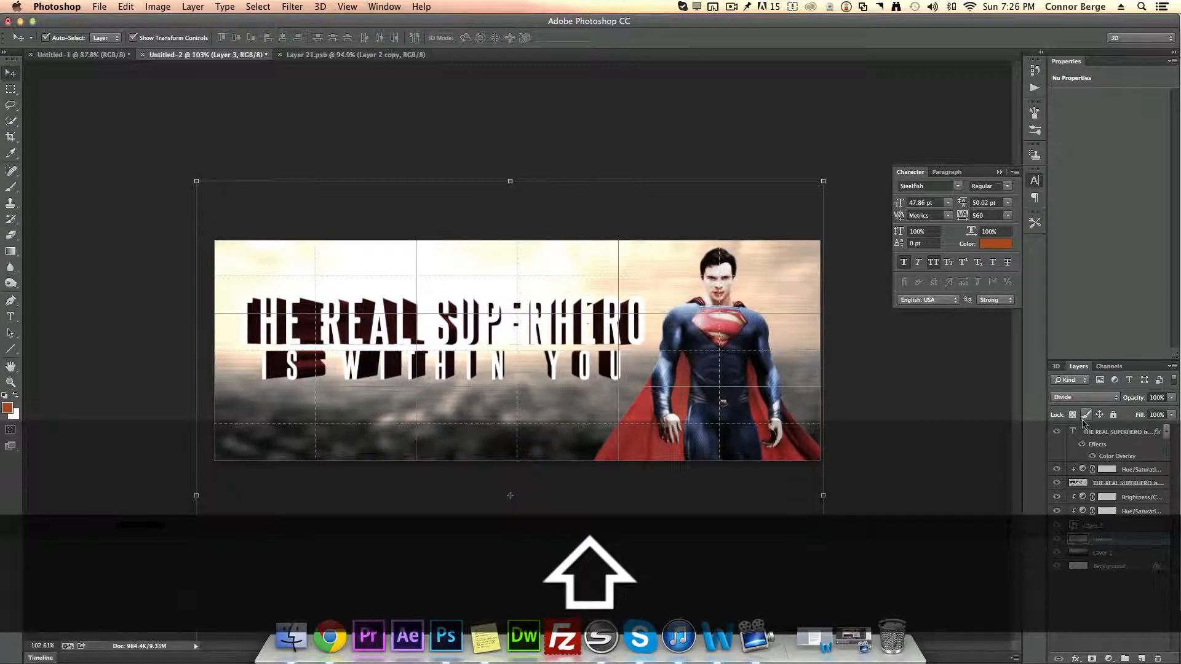
key(shift+plus)
key(shift+plus)
key(shift+plus)
key(shift+plus)
key(shift+plus)
key(shift+plus)
key(shift+plus)
key(shift+plus)
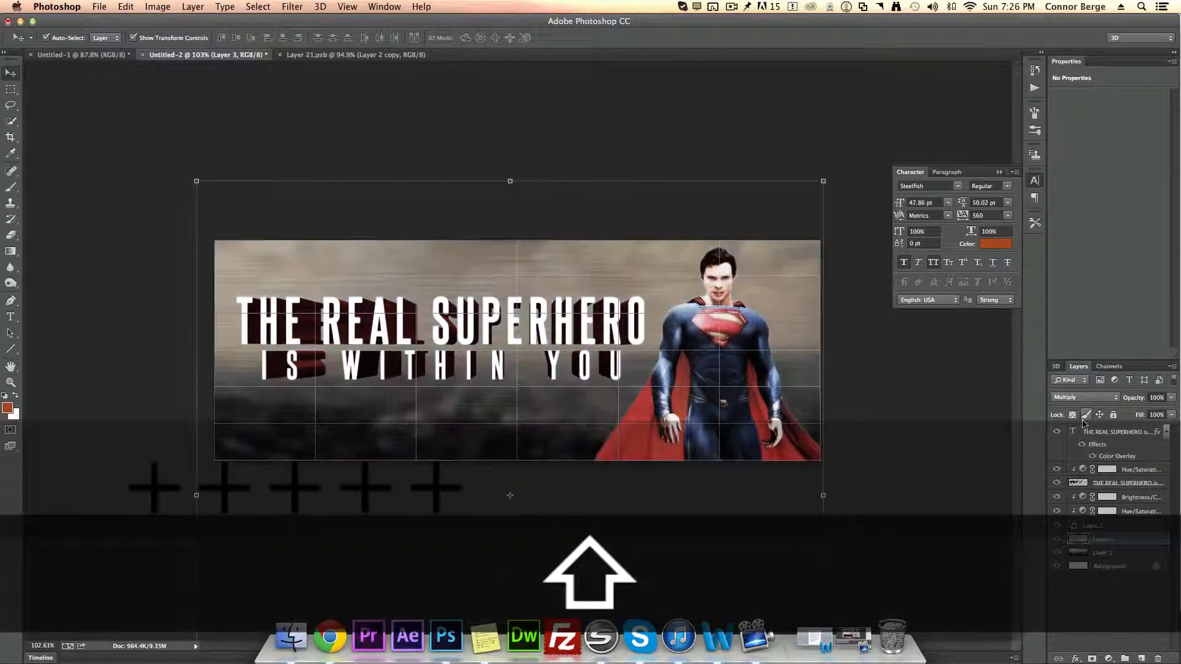
key(shift+plus)
key(shift+plus)
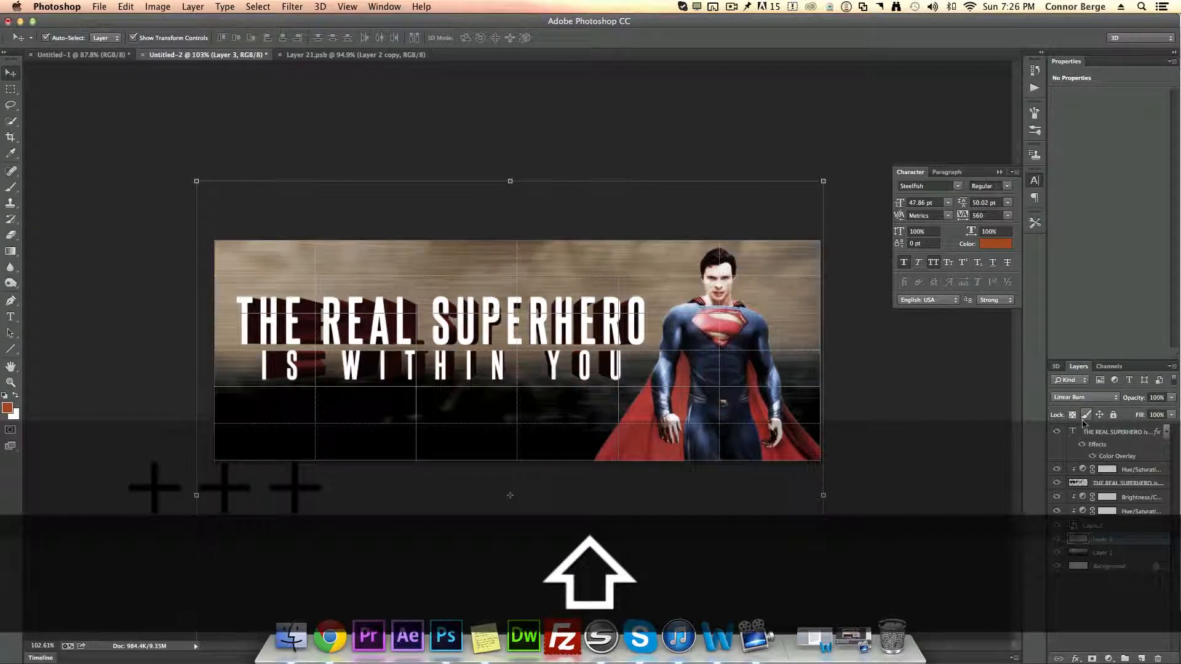
key(shift+minus)
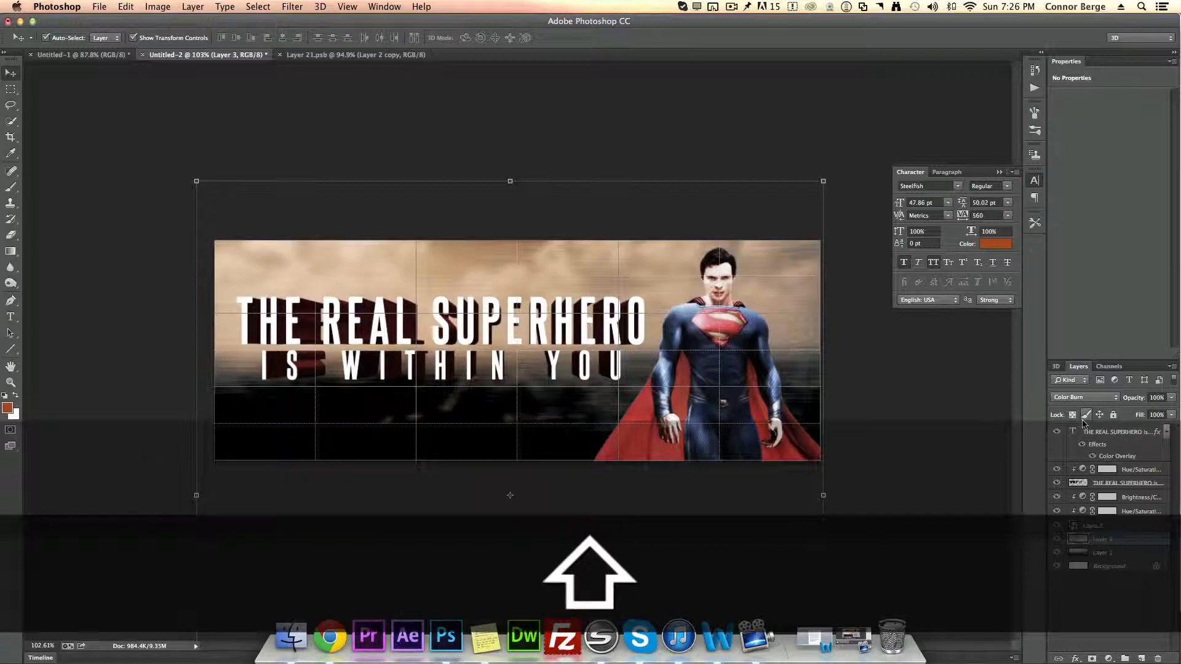
click(1121, 566)
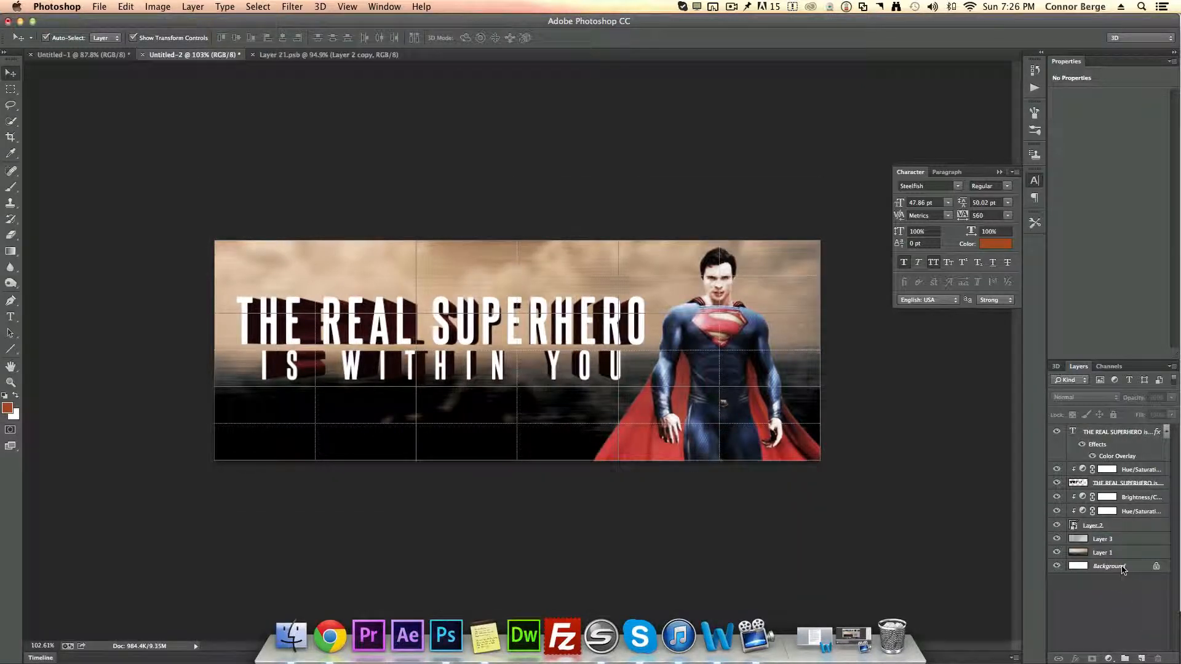
Step: Switch to Chrome and copy a darker scratched metal texture image from the search results
click(330, 636)
click(10, 47)
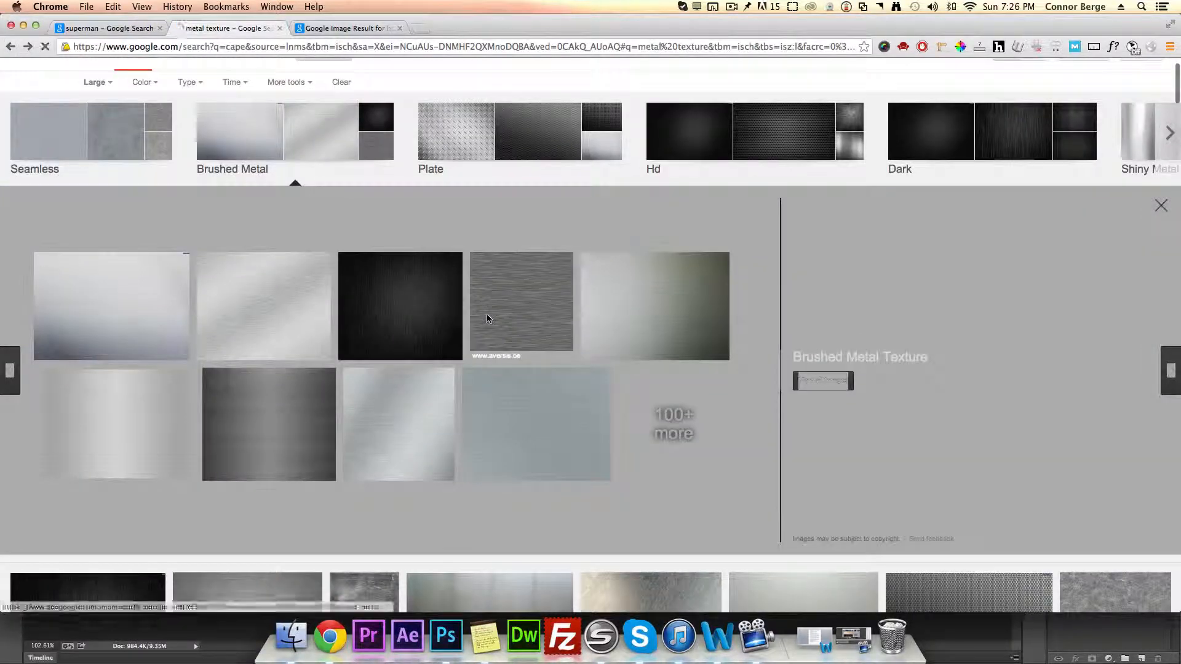
click(487, 319)
click(12, 48)
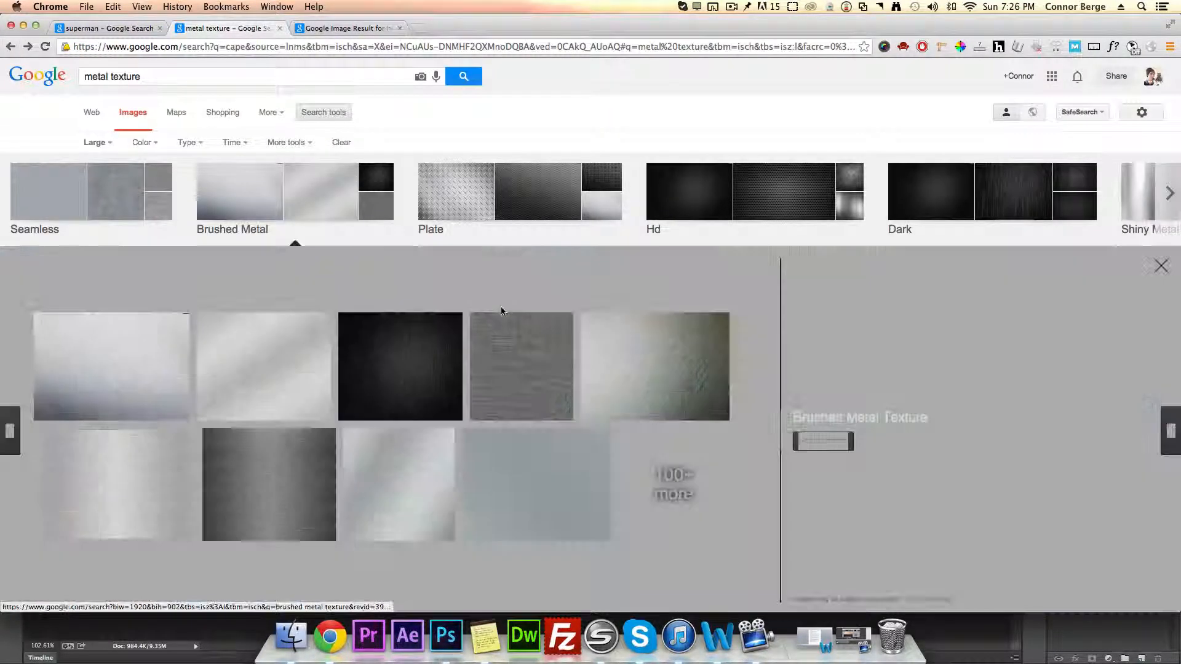
scroll(515, 302, down, 10)
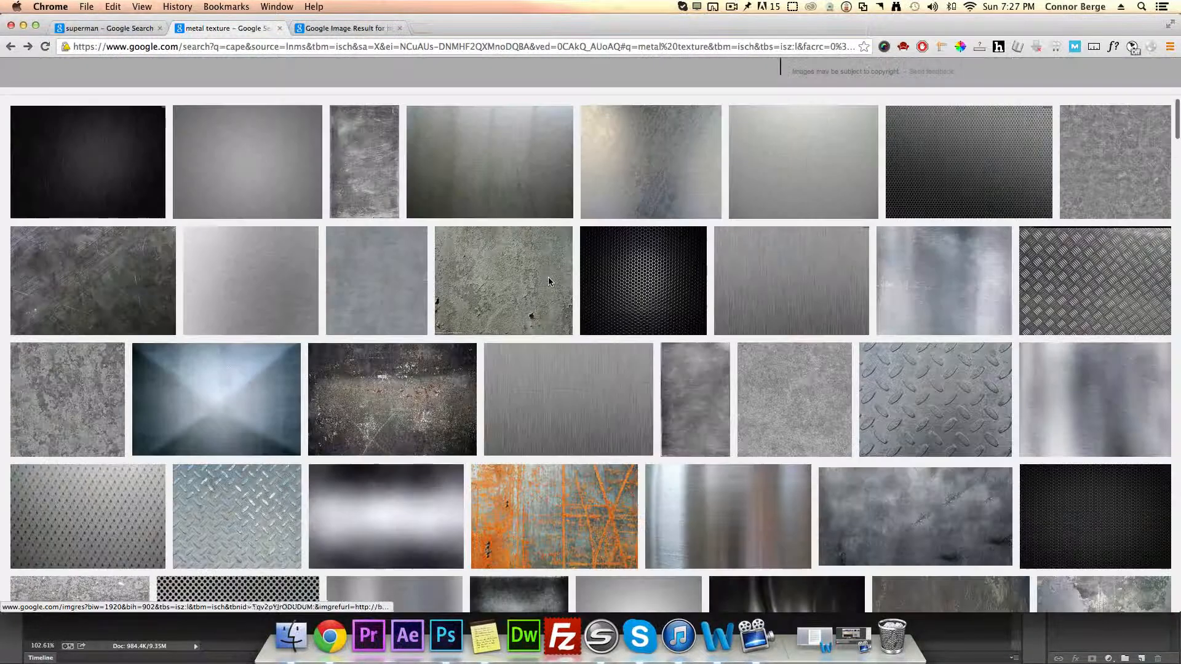
click(504, 160)
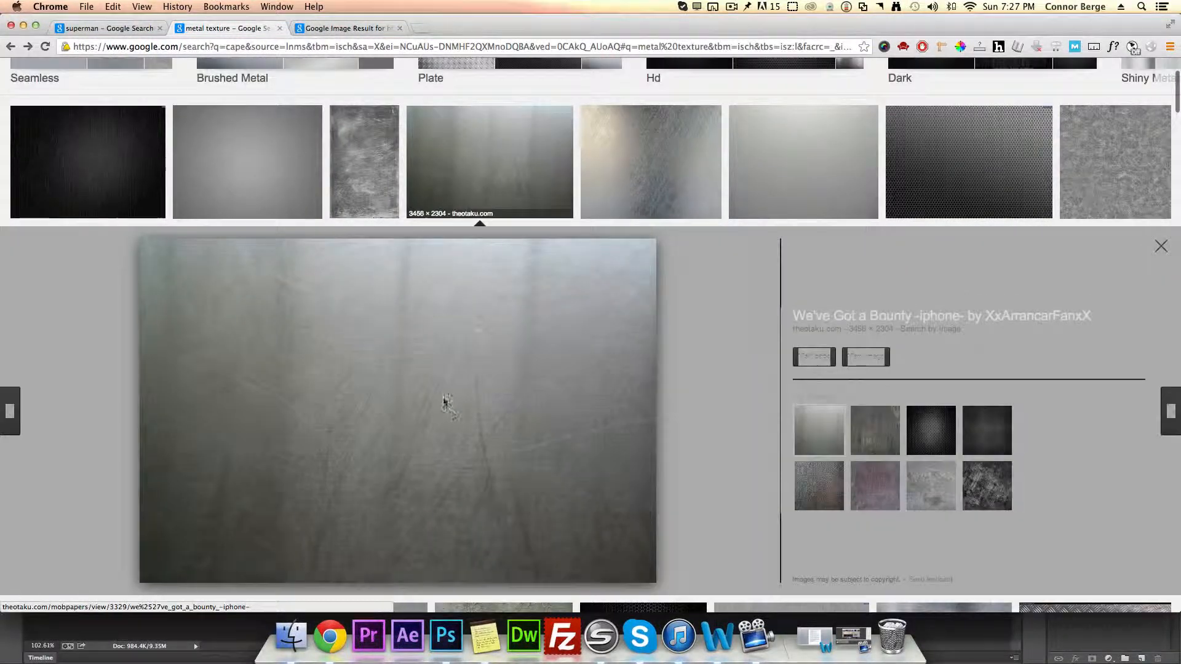
right_click(388, 369)
click(427, 464)
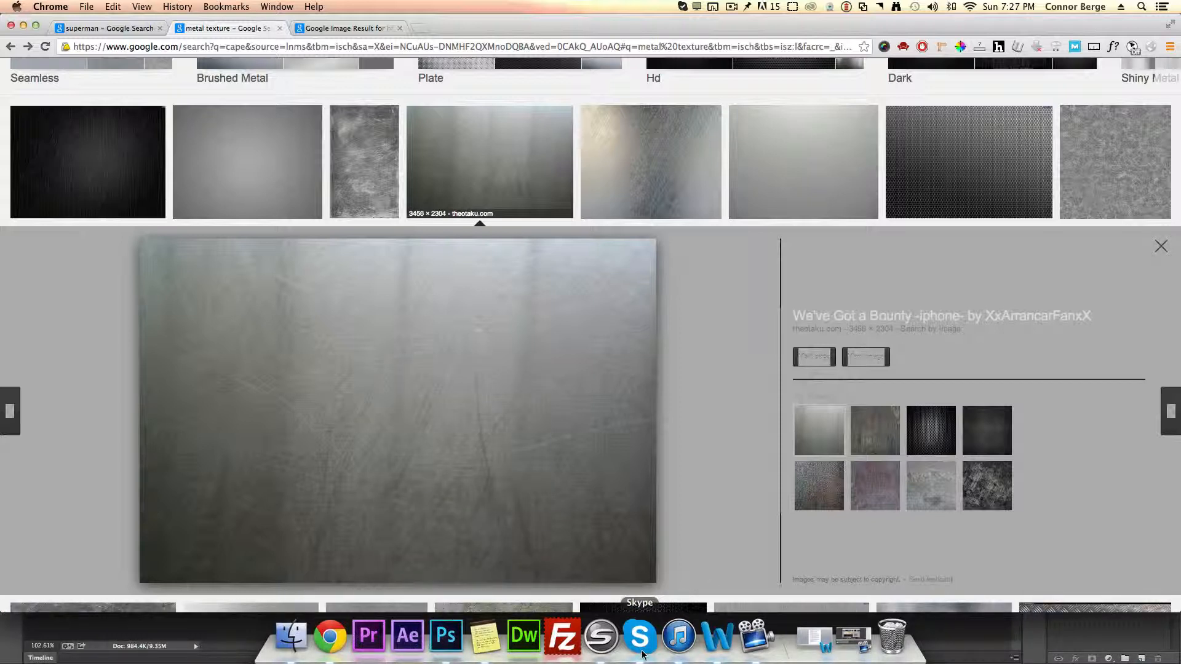
Step: Paste the scratched metal texture as a new layer directly above the extruded text layer
click(445, 636)
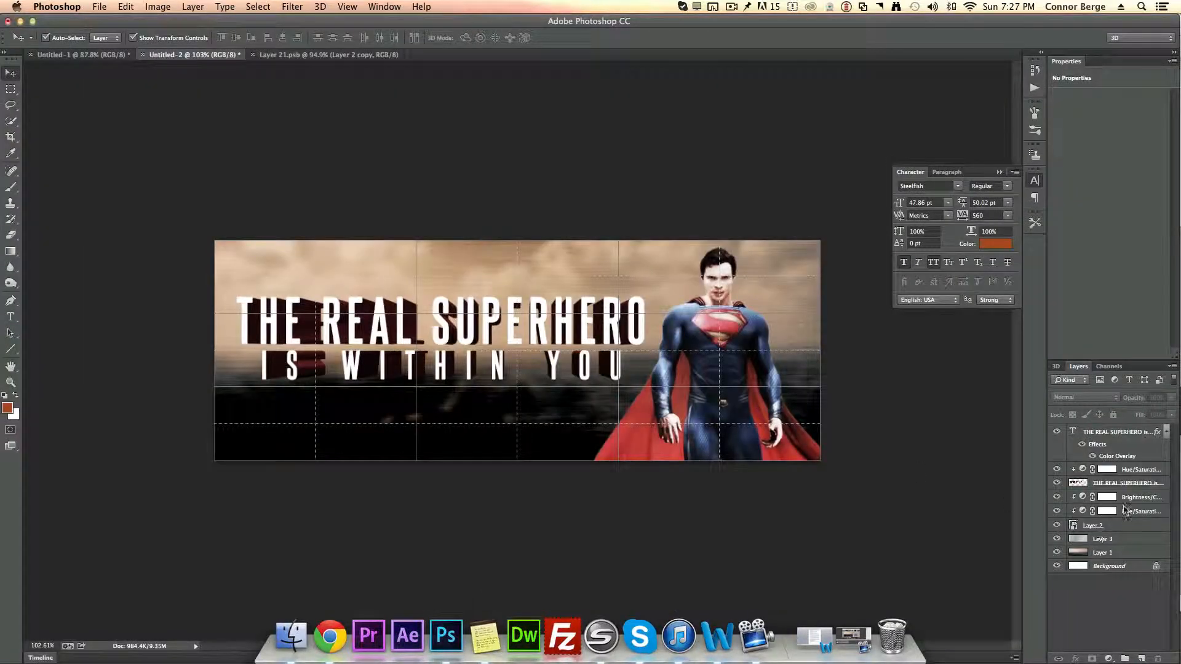
click(1133, 484)
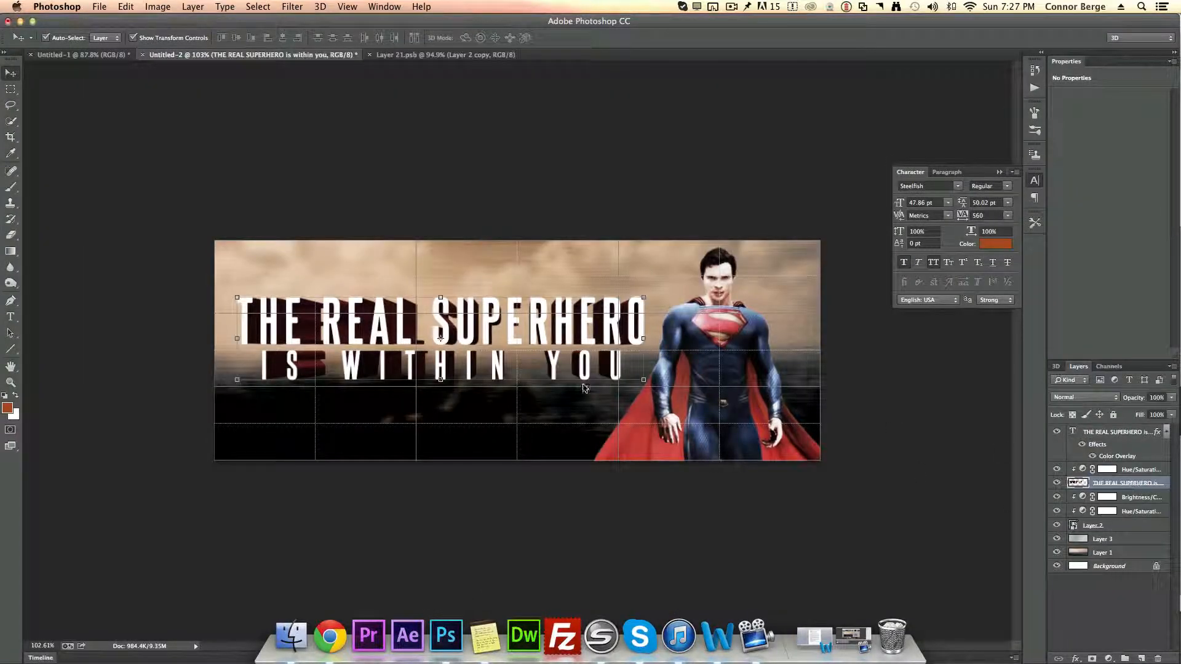
key(super)
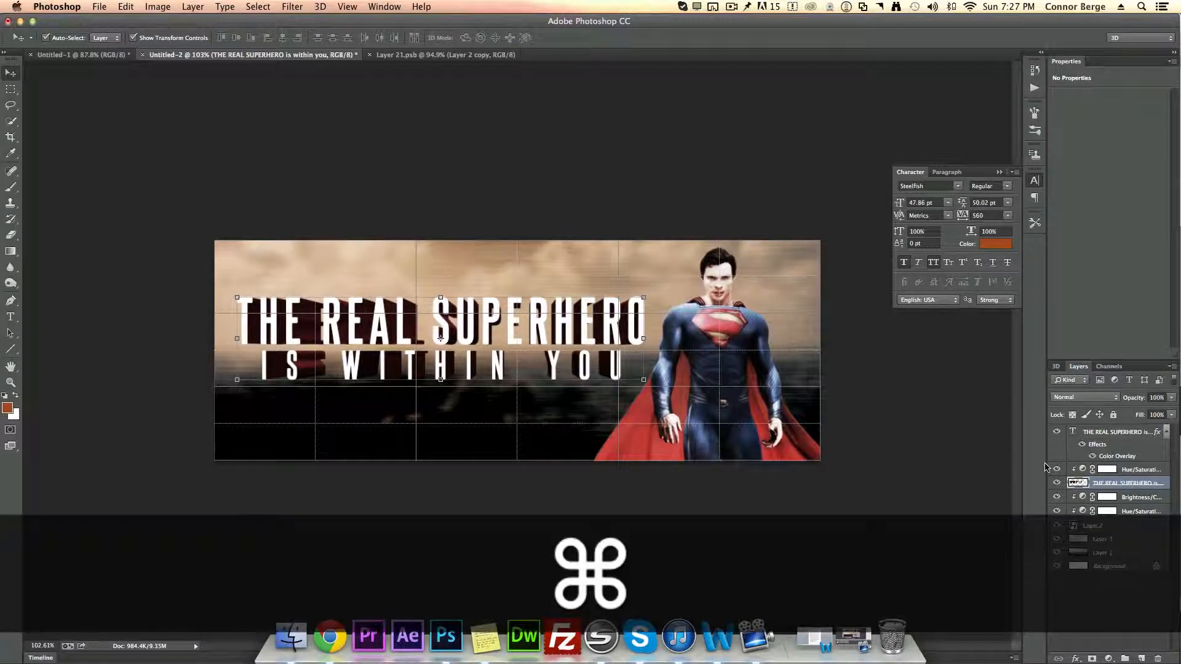
key(super+v)
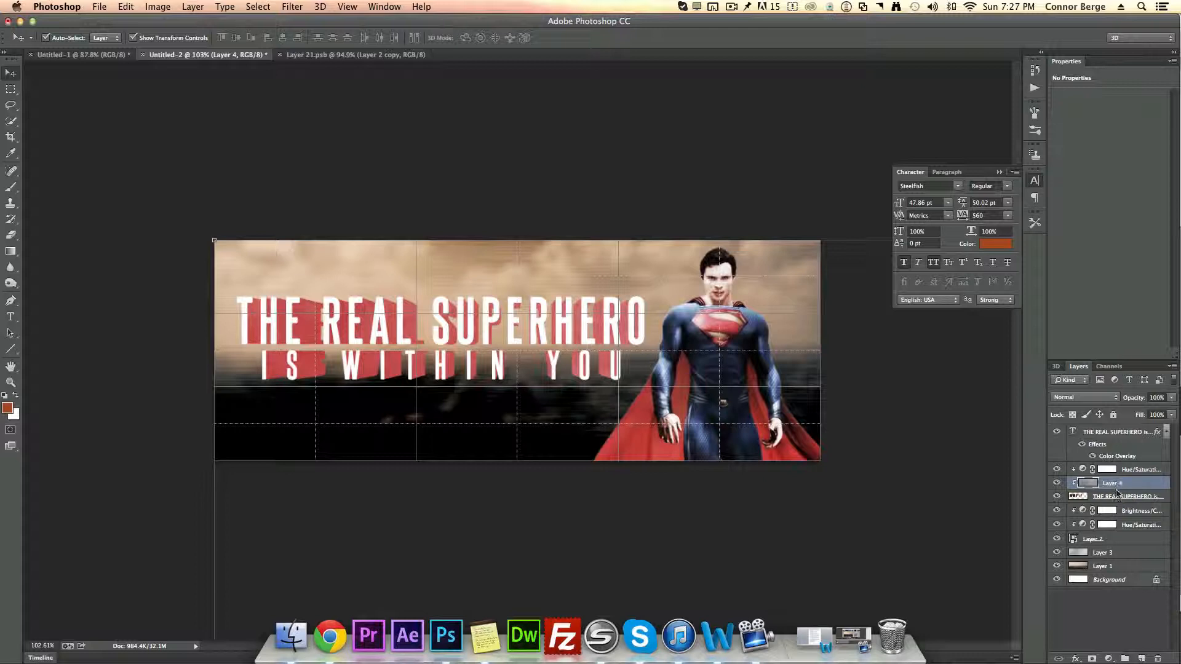
Step: Adjust the clipping of the Hue/Saturation adjustment and scratched metal texture layers onto the extruded text layer
key(alt)
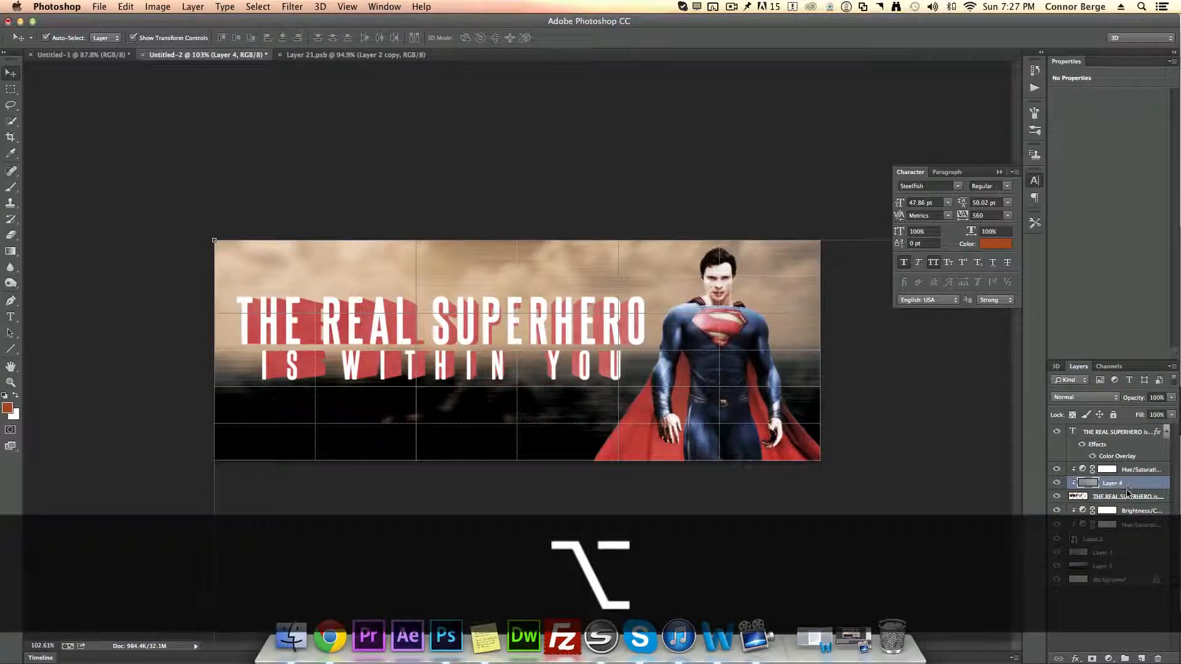
alt+click(1128, 491)
alt+click(1125, 490)
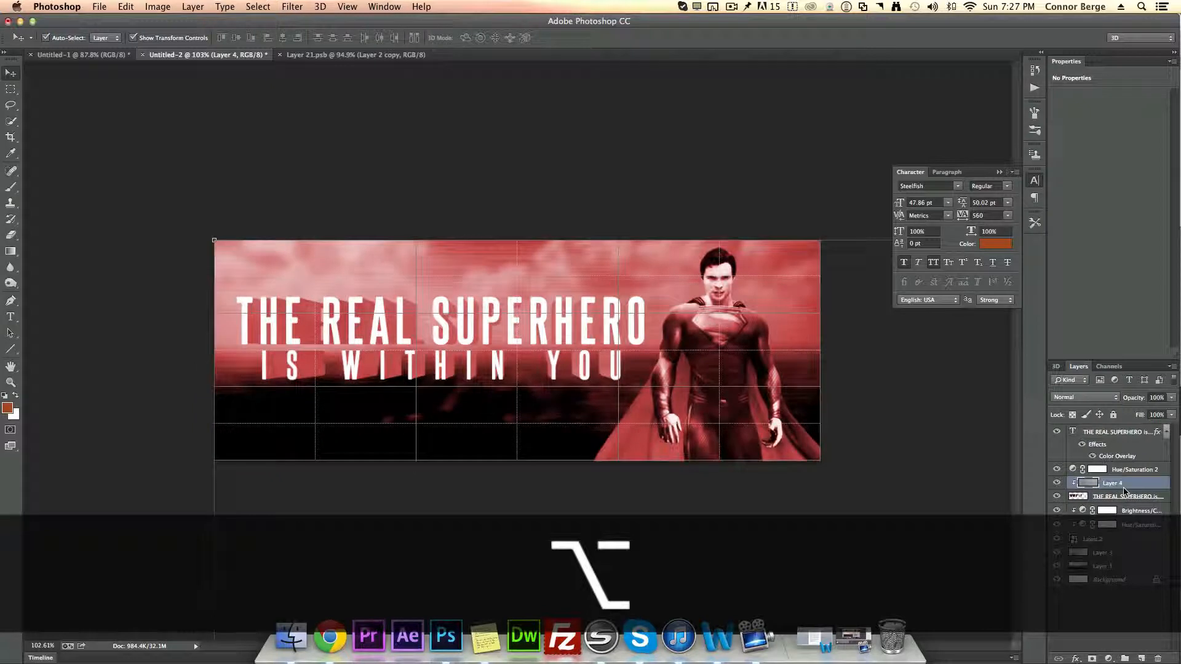
alt+click(1125, 491)
alt+click(1125, 491)
alt+click(1117, 476)
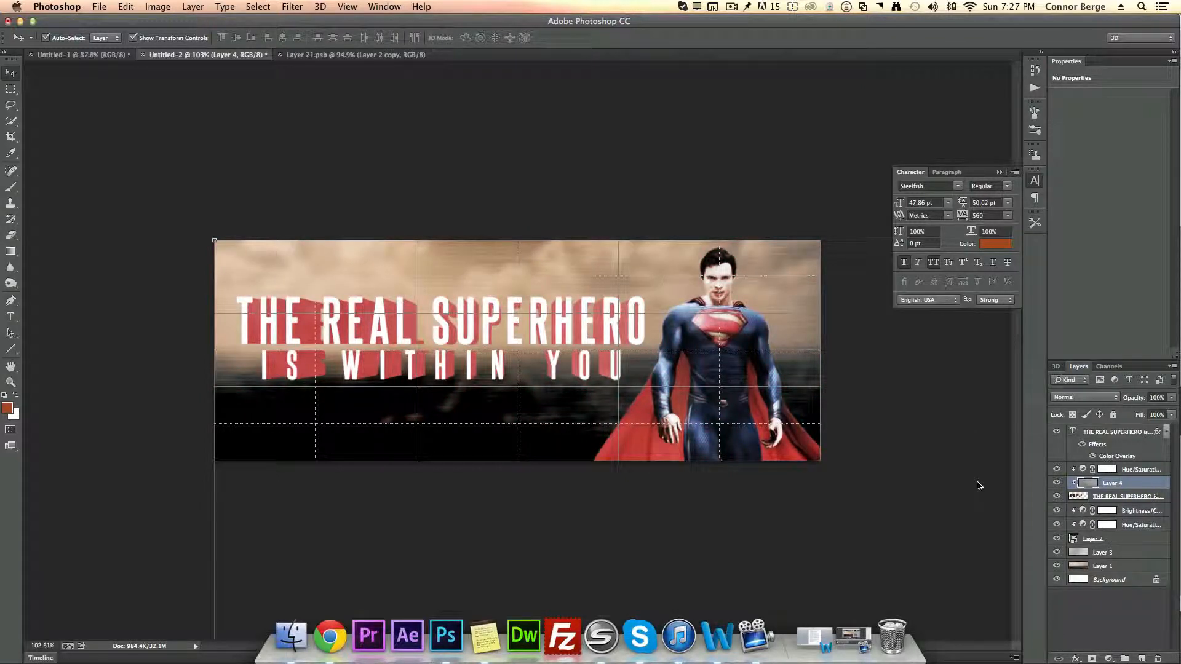
Step: Cycle blend modes for the scratched metal texture layer and settle on Hard Light
click(1135, 471)
click(1136, 483)
key(shift)
key(shift+plus)
key(shift+plus)
key(shift+plus)
key(shift+plus)
key(shift+plus)
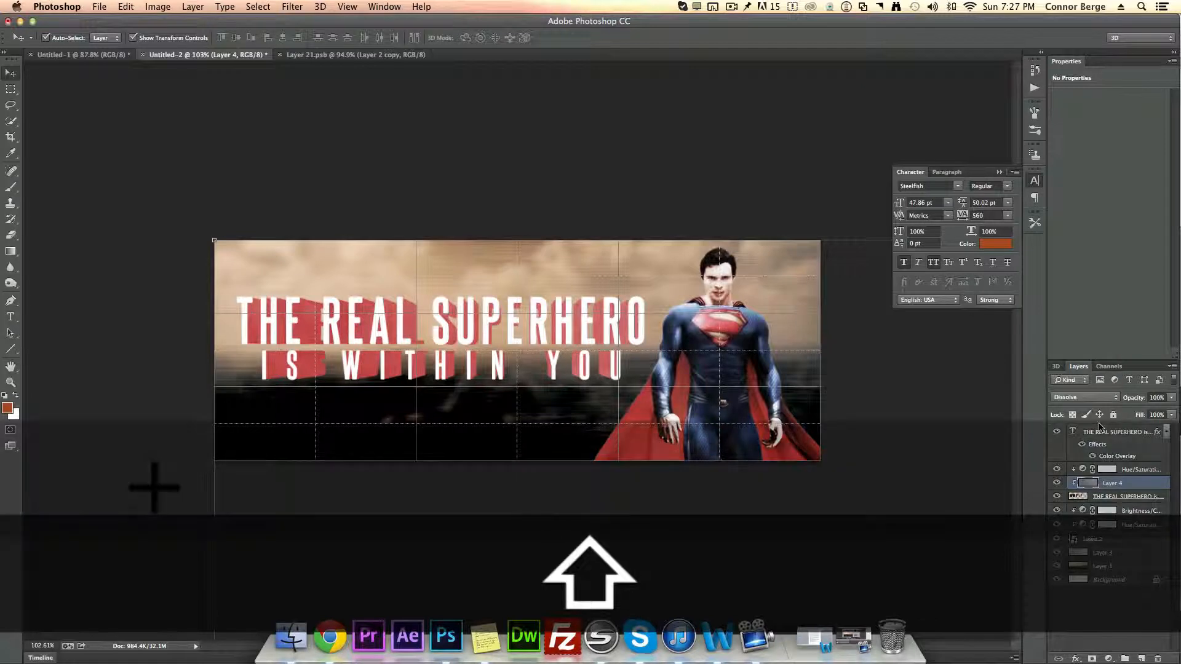
key(shift+plus)
key(shift+plus)
key(shift+plus)
key(shift+plus)
key(shift+plus)
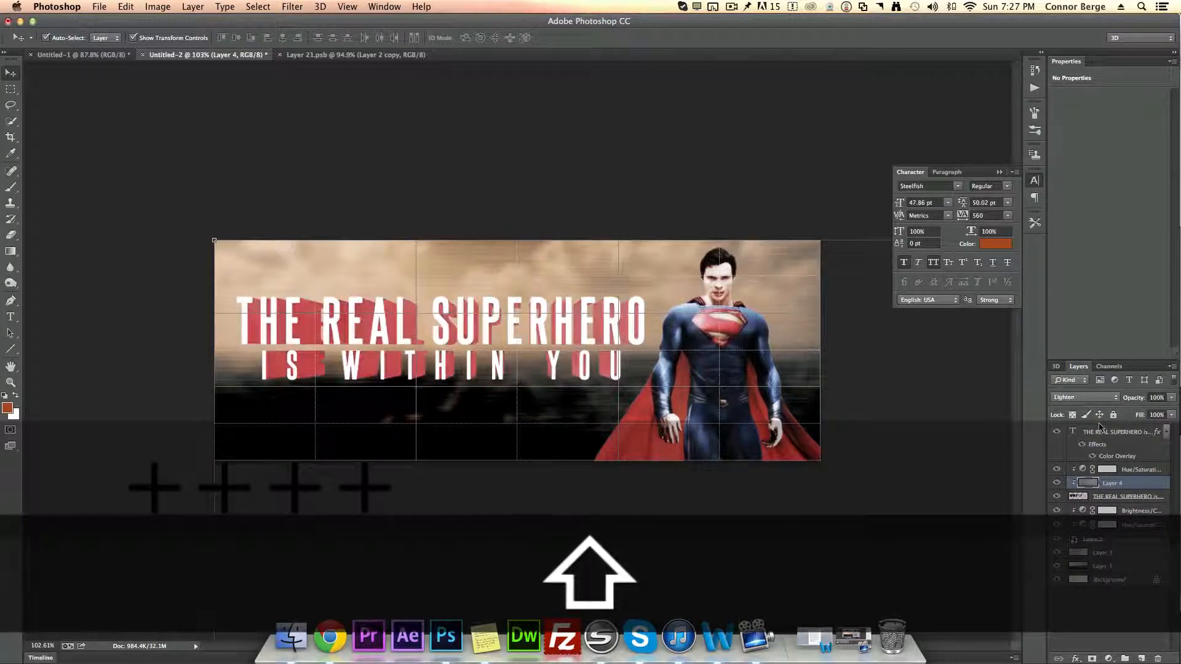
key(shift+plus)
key(shift+plus)
key(shift+plus)
key(shift+plus)
key(shift+plus)
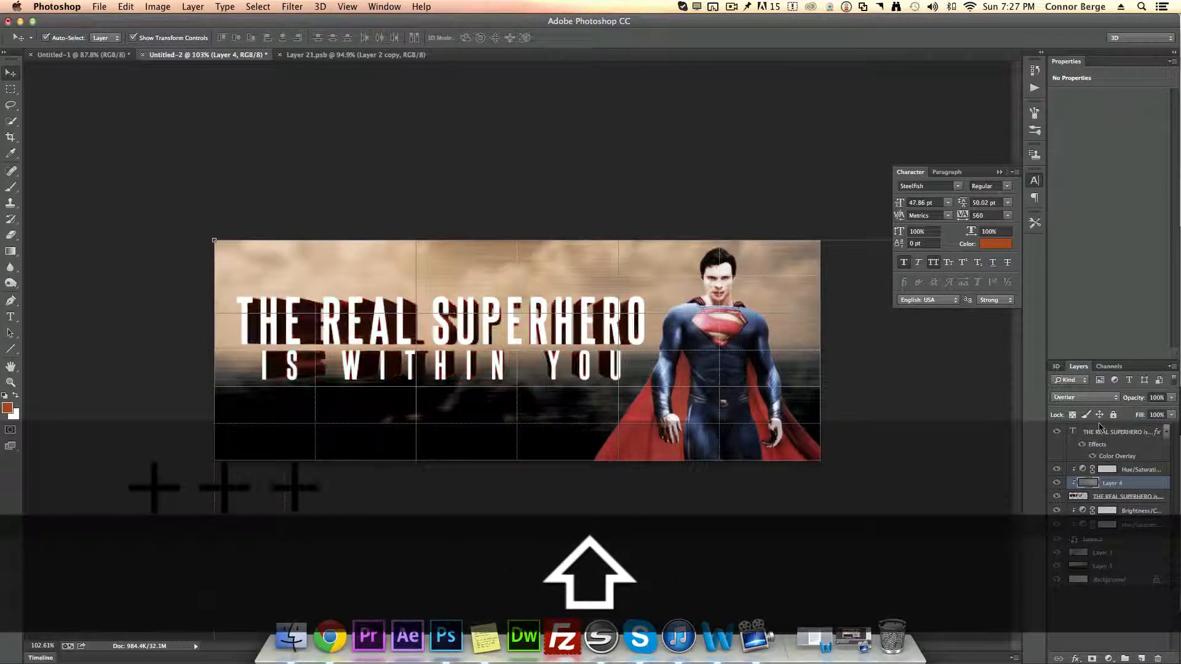
key(shift+minus)
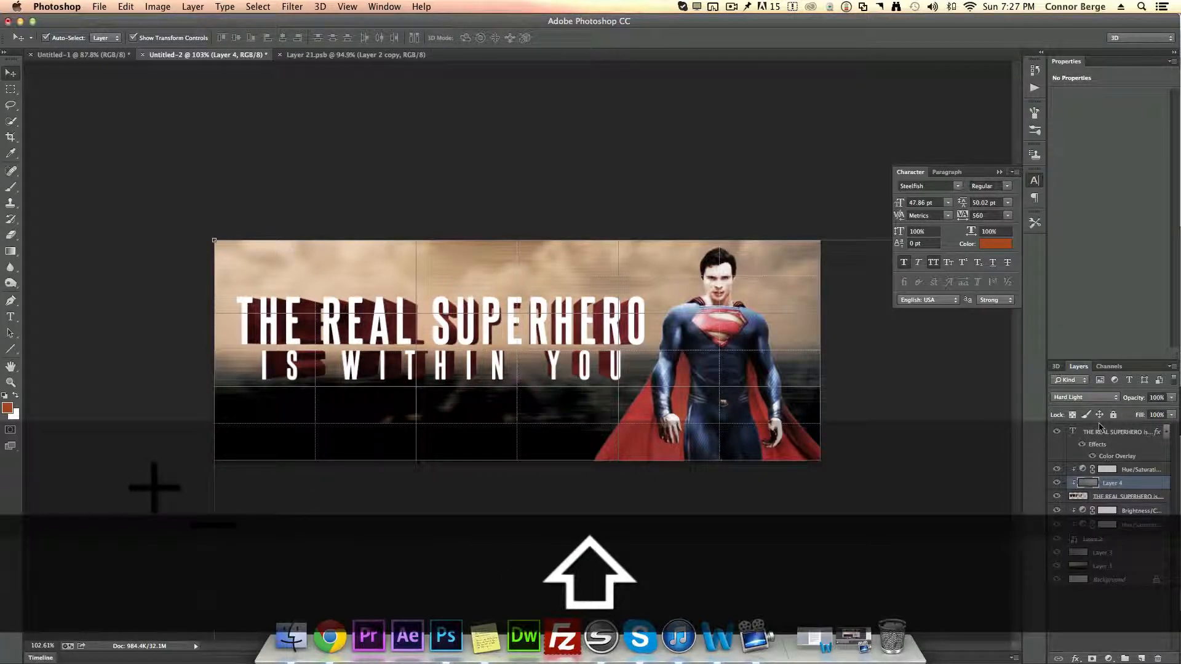
click(1132, 615)
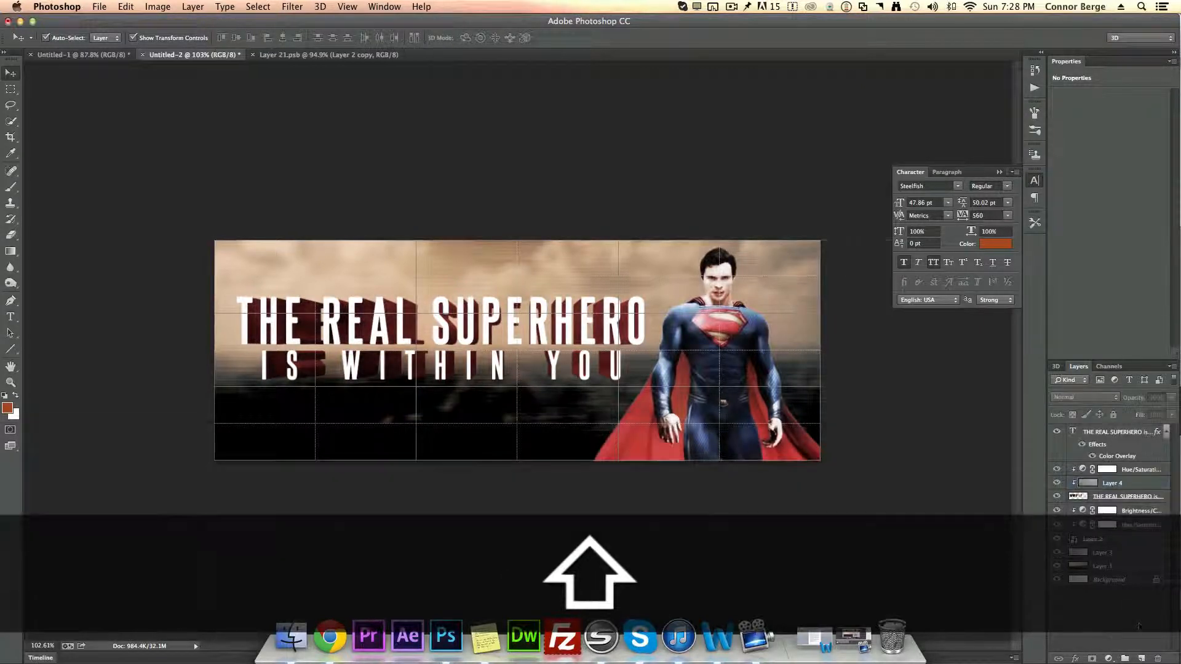
Step: Paste the metal texture as a new layer above the title text layer and position it over the canvas
click(1117, 437)
key(cmd+v)
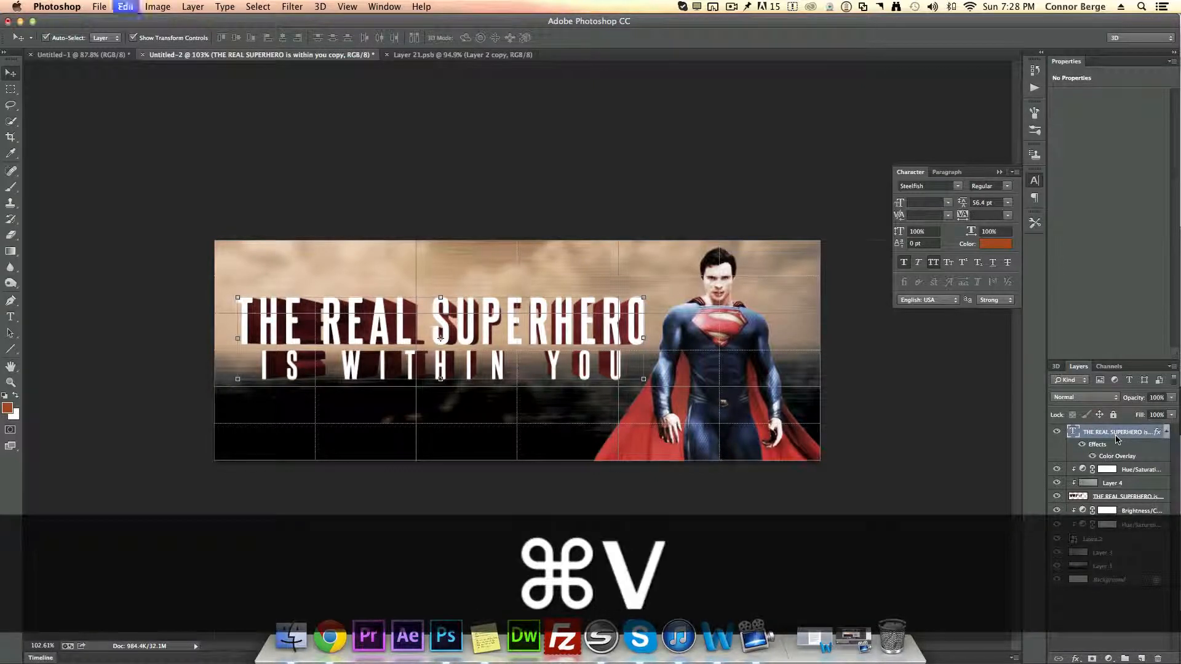
scroll(714, 372, down, 8)
drag(684, 471, 649, 418)
scroll(552, 372, up, 5)
click(615, 41)
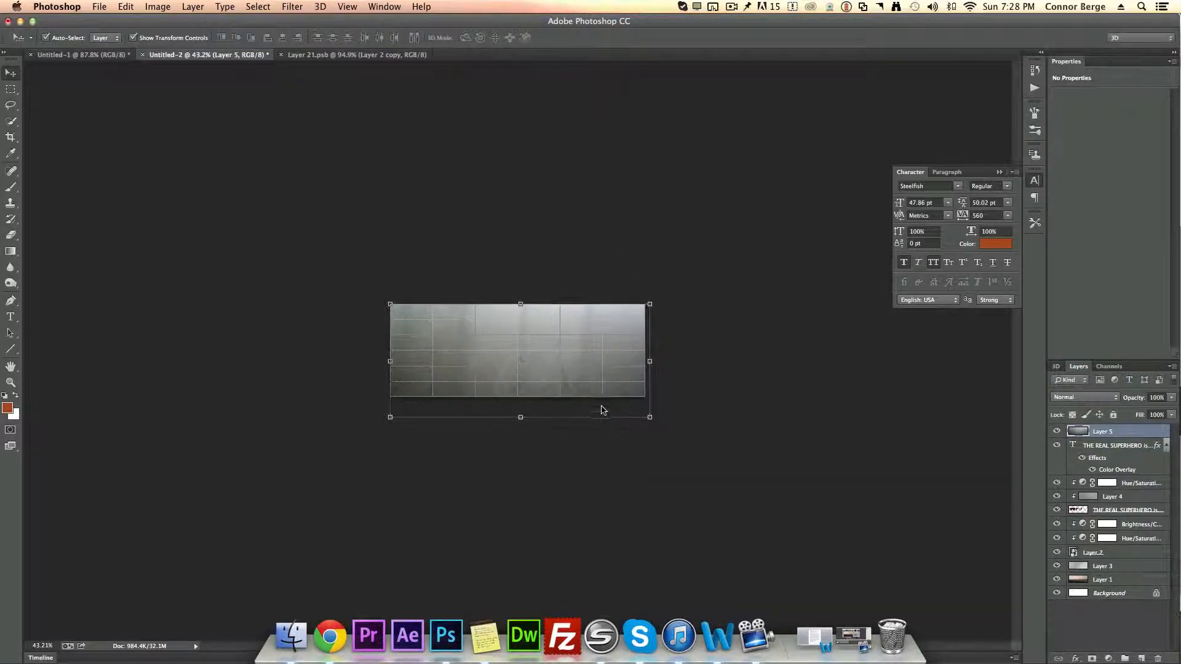
scroll(599, 393, up, 3)
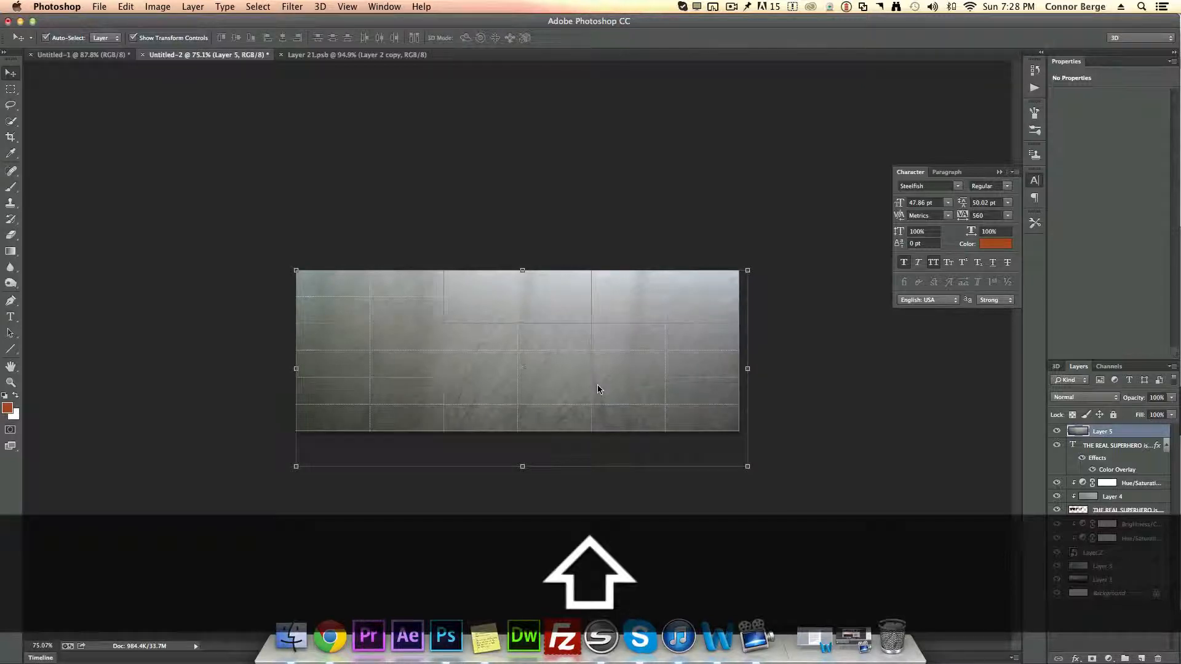
Step: Cycle blend modes for the new texture layer and settle on Overlay
key(shift+alt+b)
key(shift+plus)
key(shift+plus)
key(shift+plus)
key(shift+plus)
key(shift+plus)
key(shift+plus)
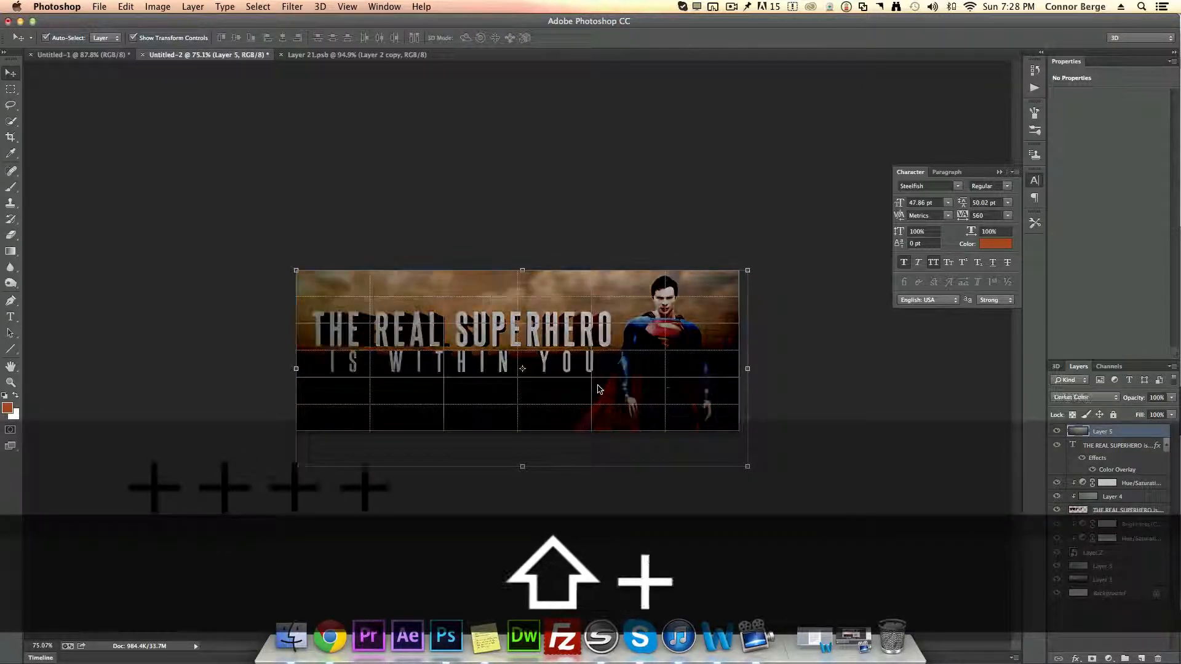
key(shift+plus)
key(shift+plus)
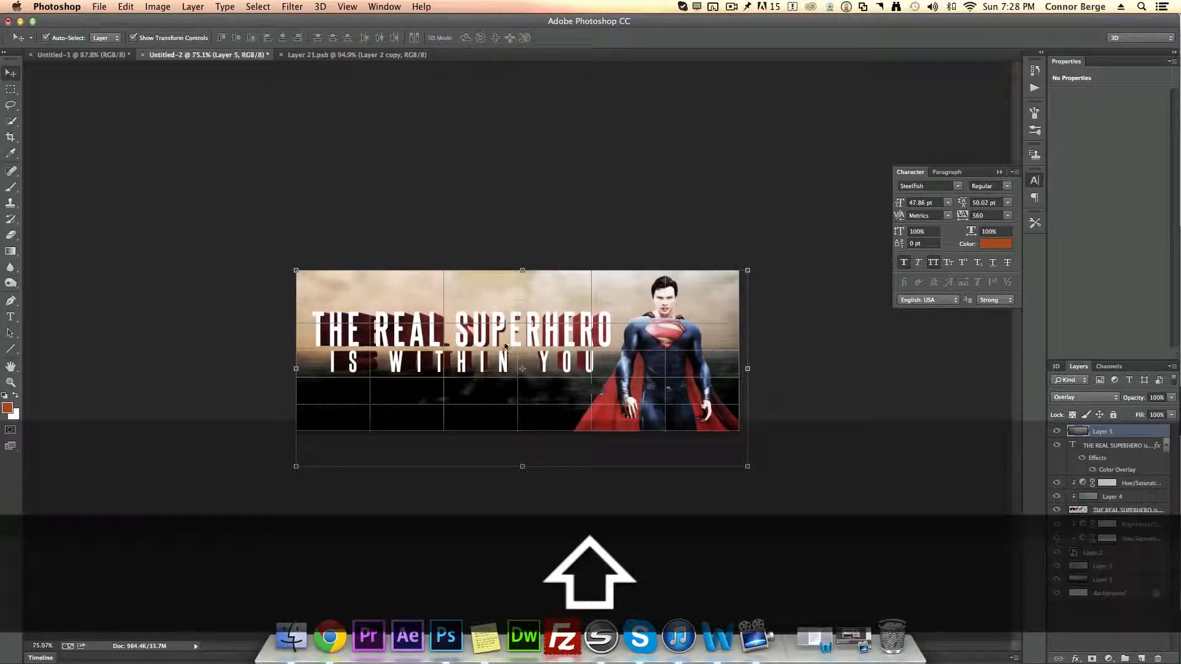
scroll(504, 348, up, 3)
scroll(538, 376, down, 2)
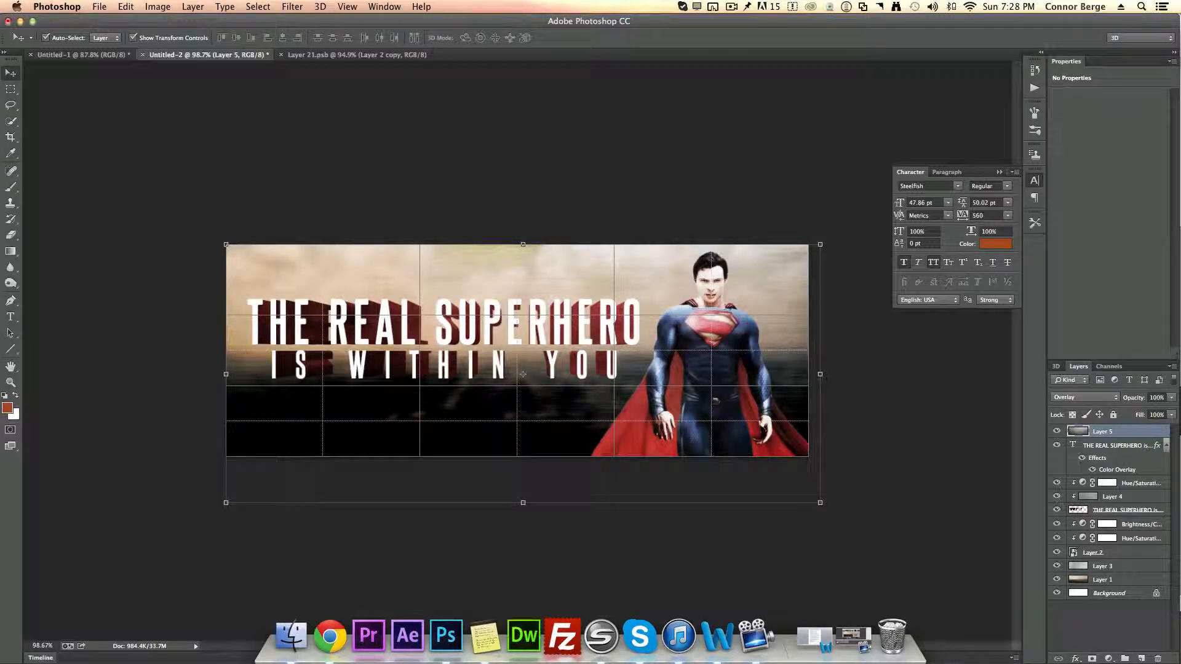
Step: Add a Hue/Saturation adjustment layer on top and colorize it with hue 28 and saturation 47
click(1106, 637)
click(1109, 658)
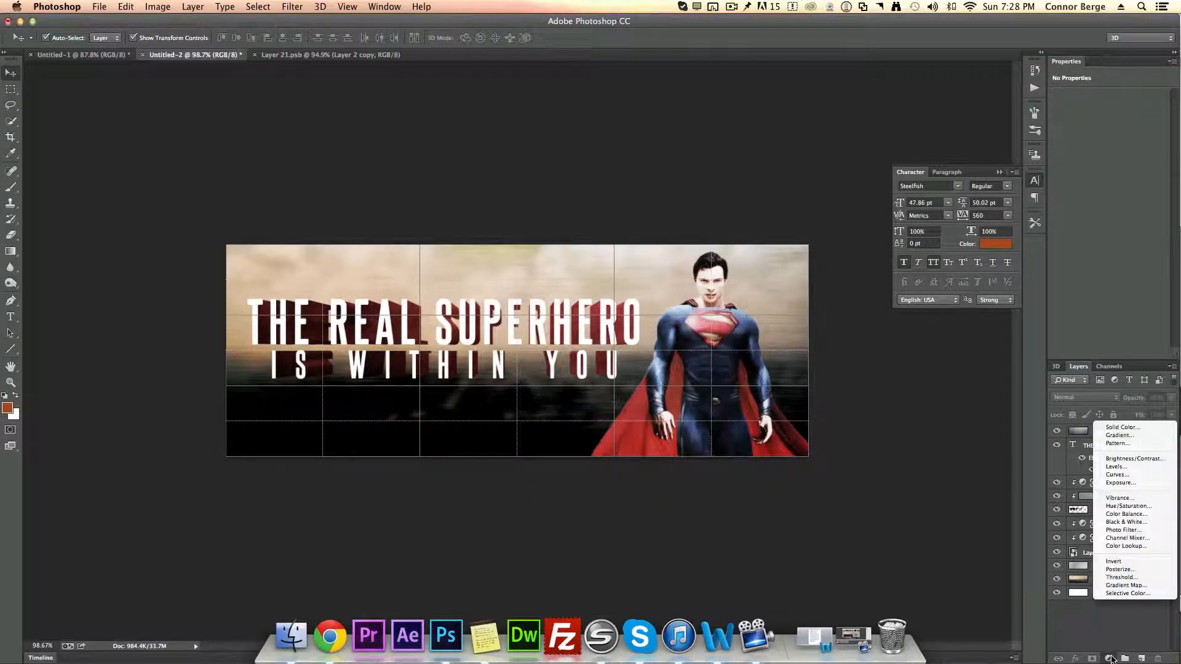
click(1128, 506)
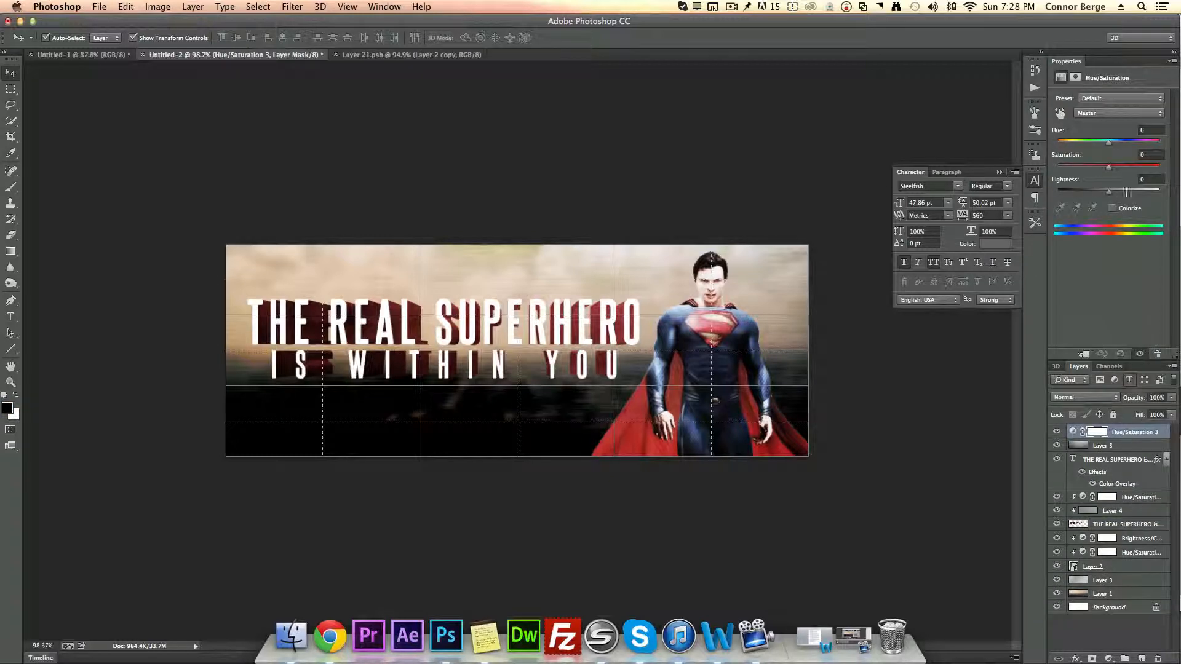
drag(1105, 166, 1093, 171)
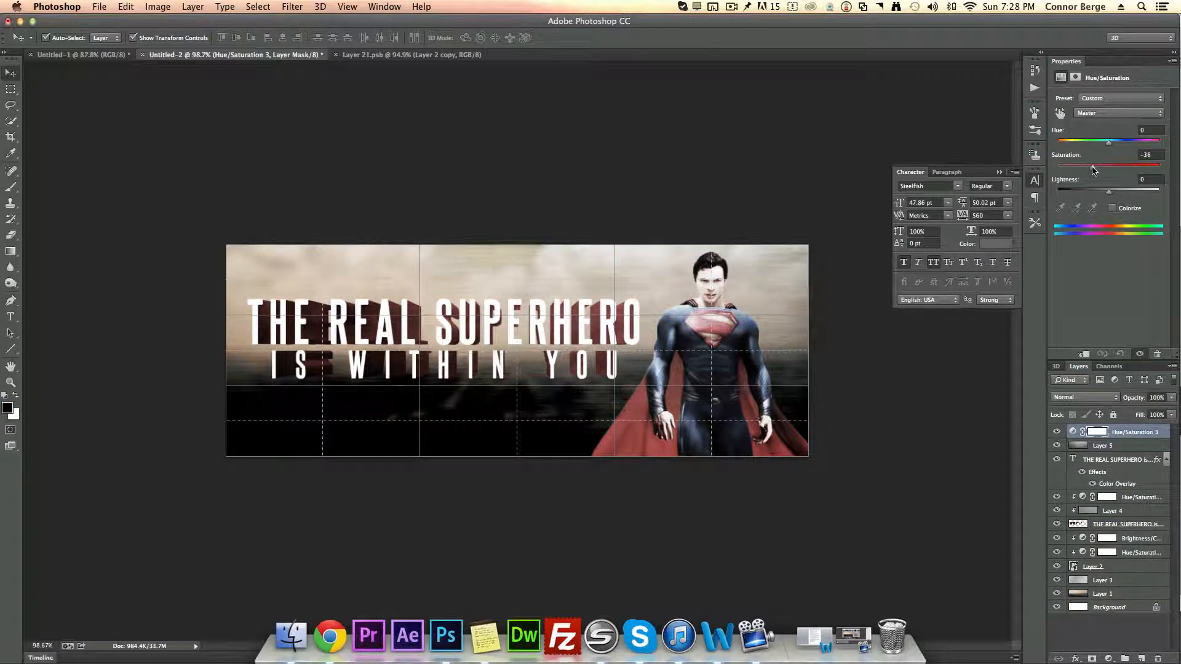
click(1113, 209)
mouse_move(1083, 163)
mouse_down()
mouse_move(1104, 171)
mouse_move(1066, 147)
mouse_up()
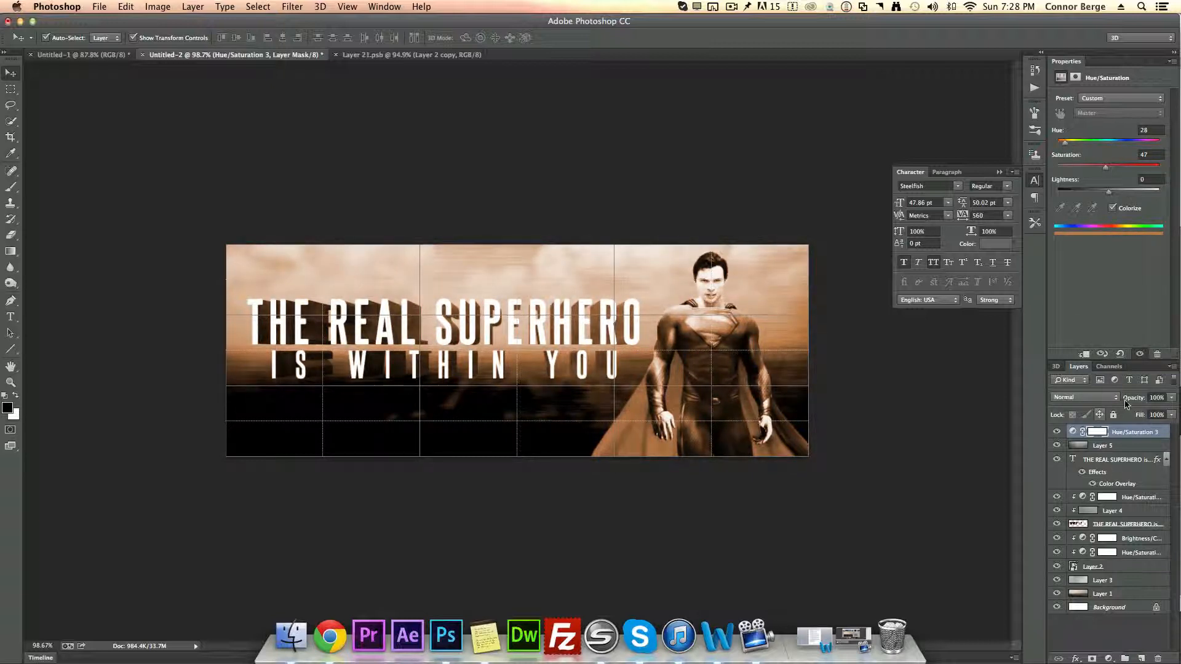
Step: Set the Hue/Saturation adjustment layer's opacity to 45%
drag(1132, 404, 1102, 399)
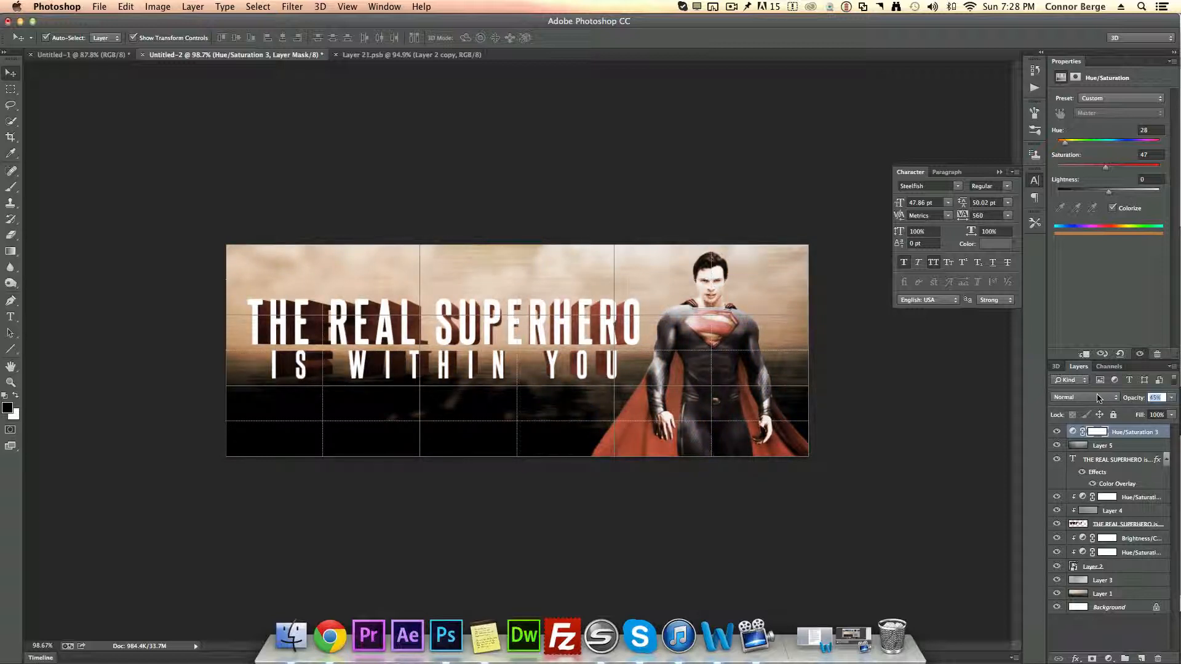
text(45)
key(Return)
click(1157, 640)
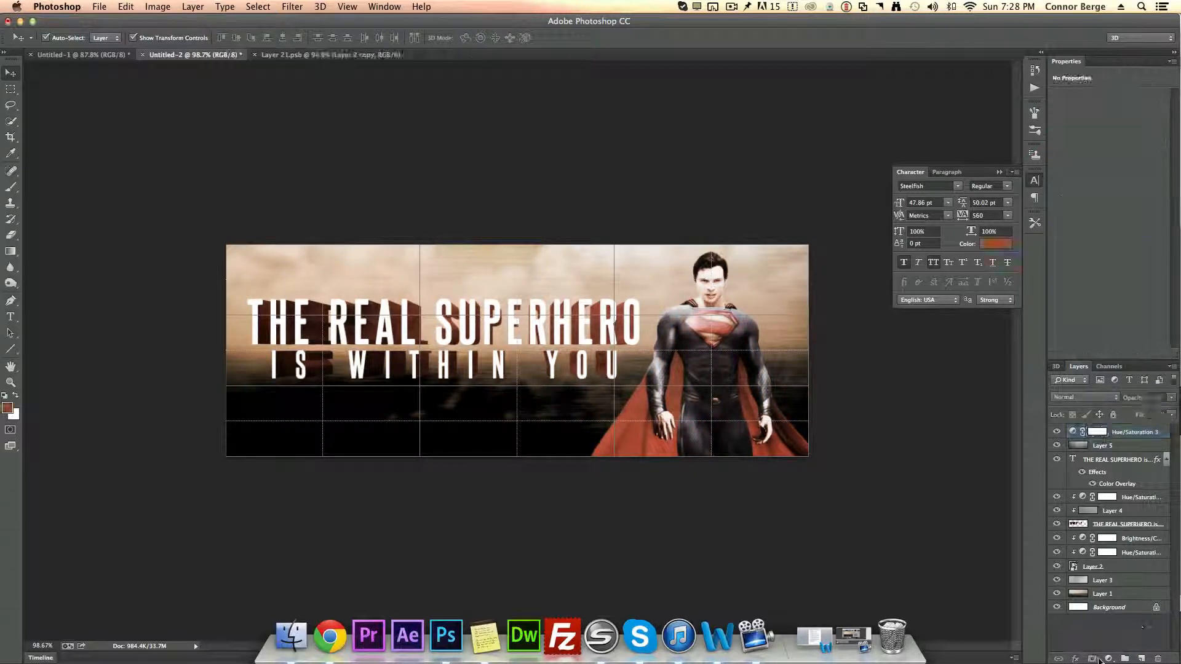
Step: Add a Brightness/Contrast adjustment layer on top and nudge its contrast slightly lower
click(1108, 658)
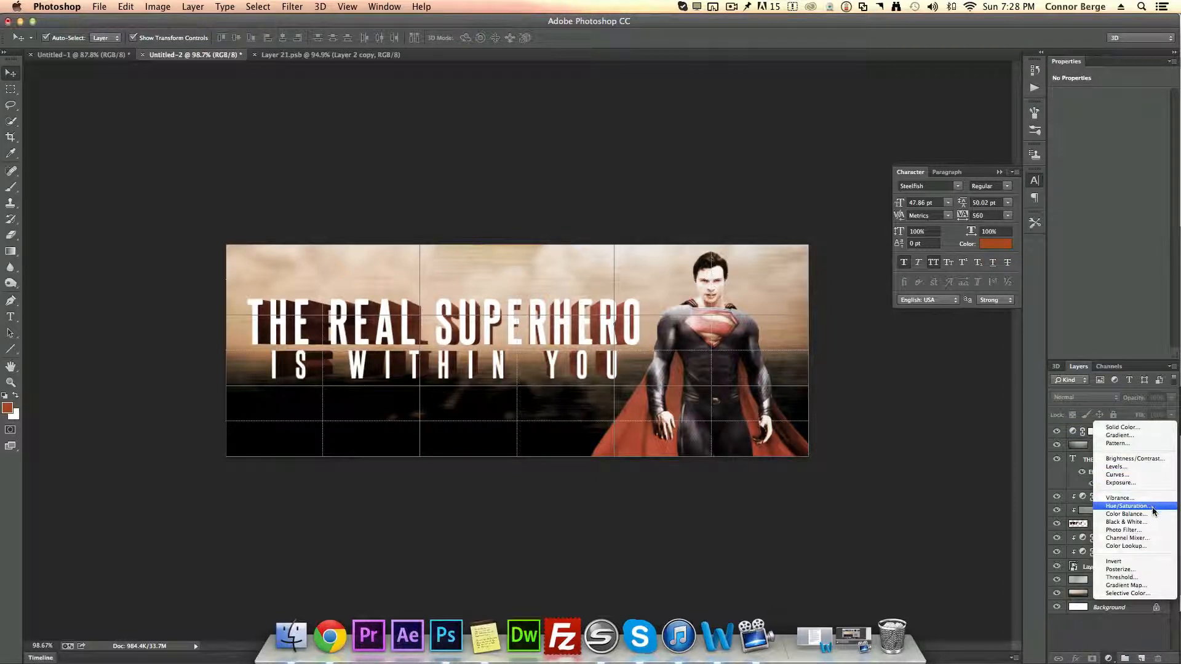
click(1138, 458)
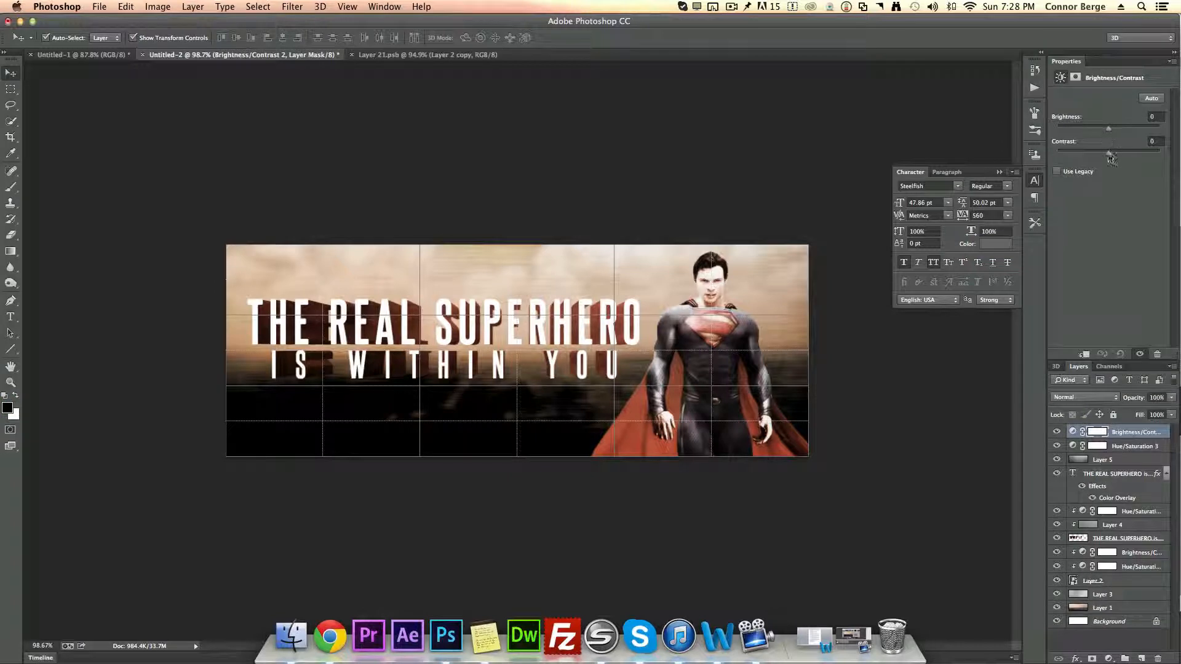
mouse_move(1123, 160)
mouse_down()
mouse_move(1135, 161)
mouse_move(1116, 163)
mouse_up()
click(1053, 644)
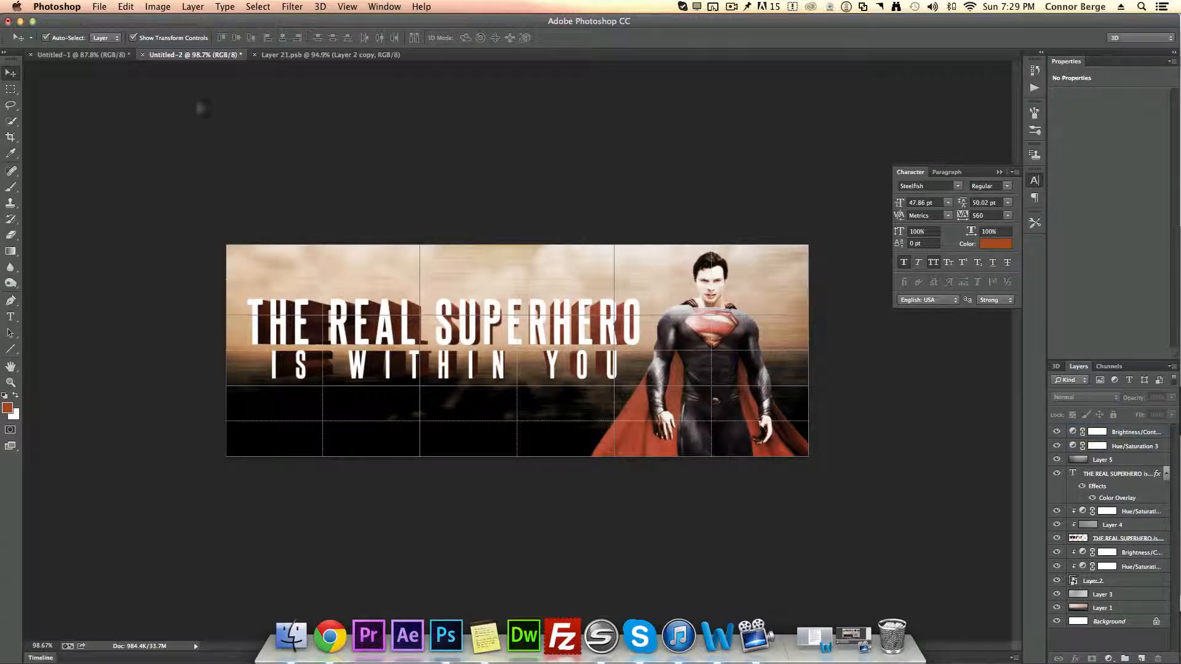
Step: Compare the banner with the Untitled-1 document, then return to Untitled-2
click(134, 59)
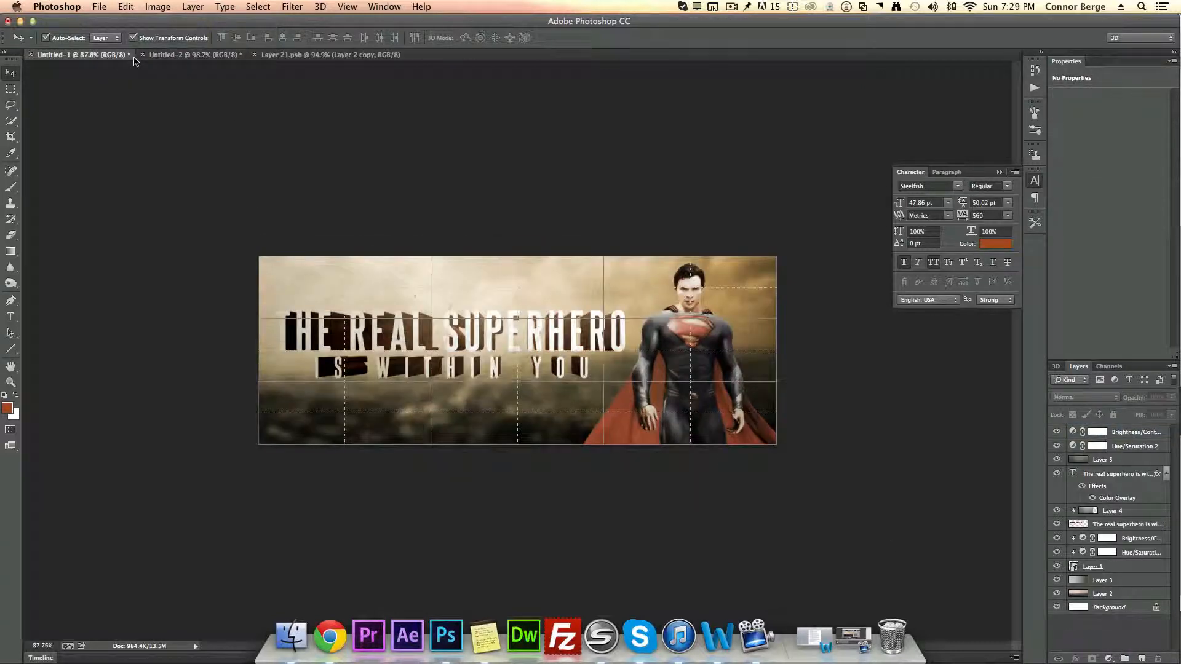
click(194, 58)
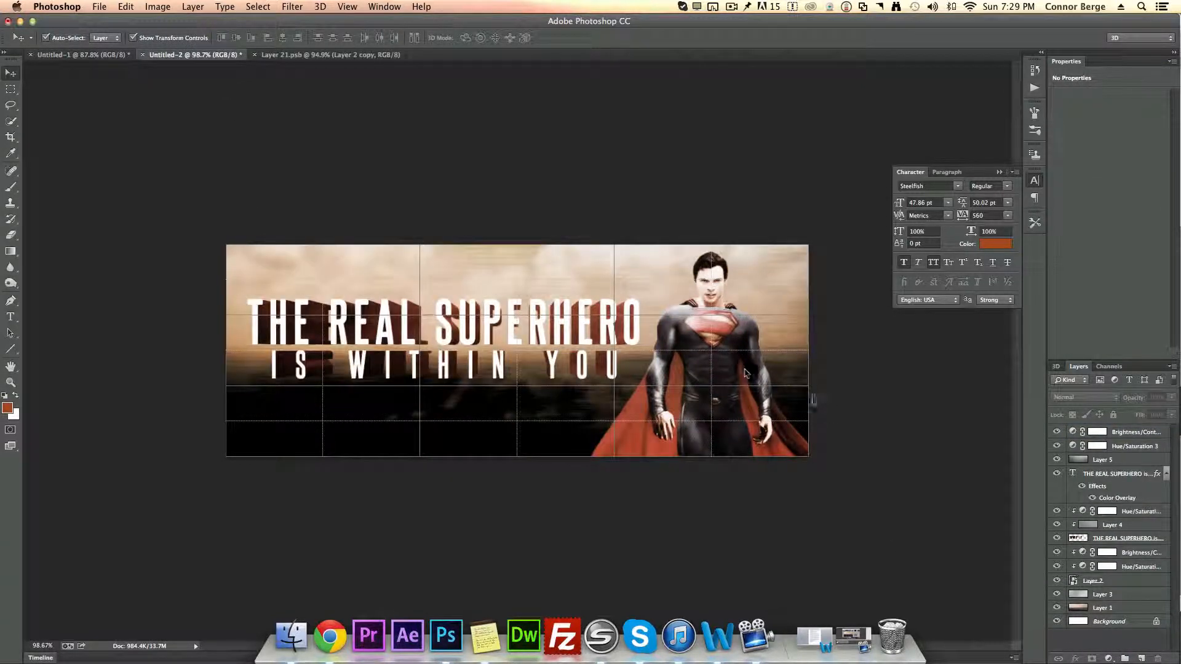